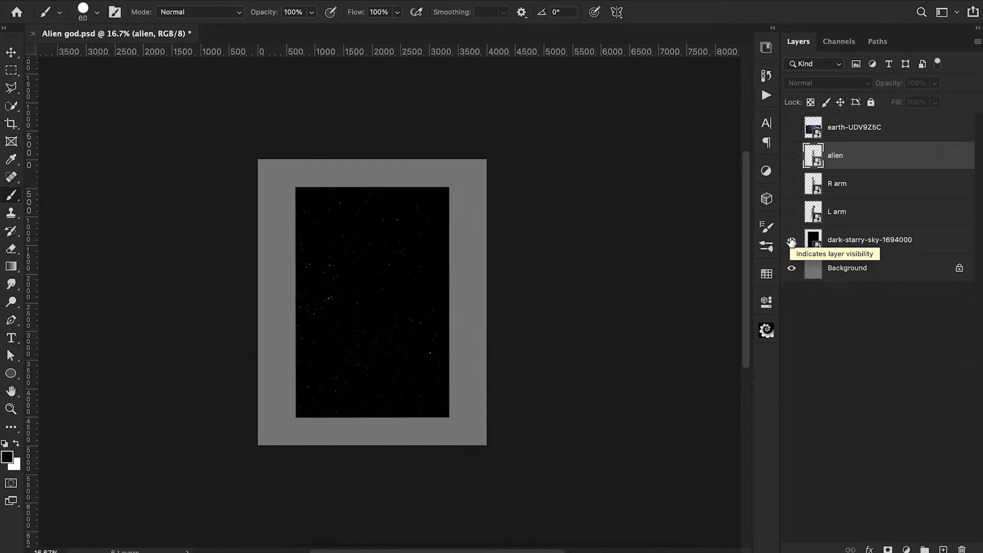
Scale the dark-starry-sky layer to 22.25% so it covers the canvas, and flip it vertically.
left_click(906, 255)
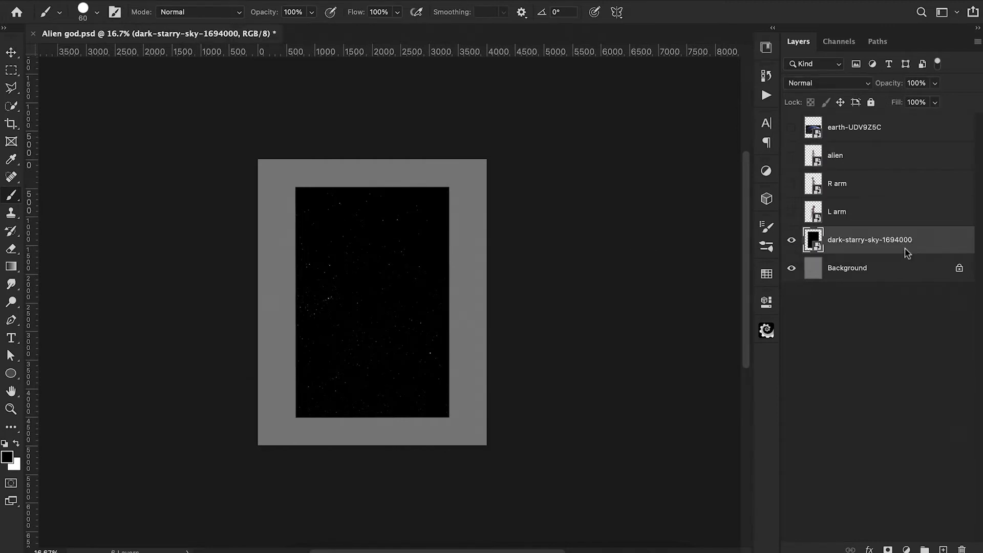
key("ctrl+t")
left_click_drag(446, 188, 521, 146)
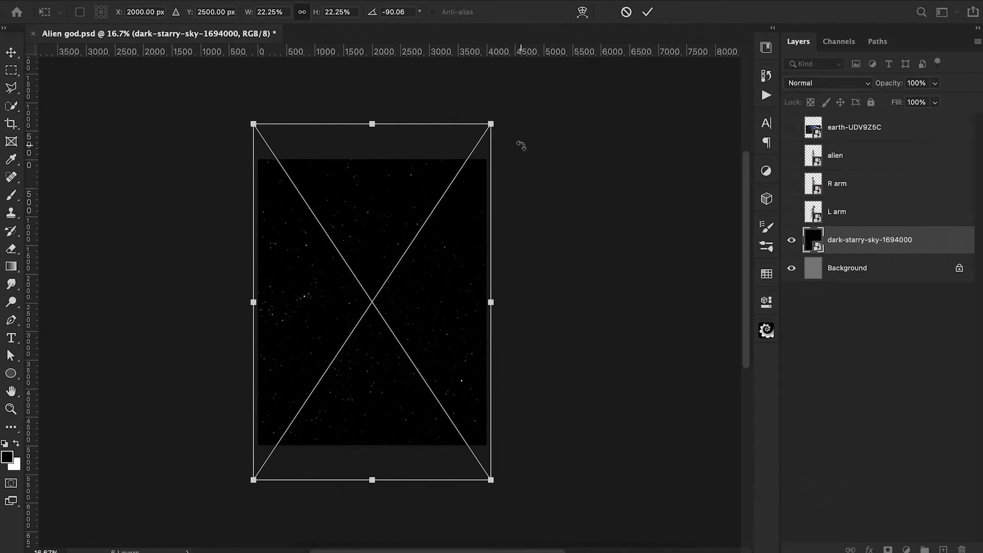
right_click(409, 251)
left_click(439, 511)
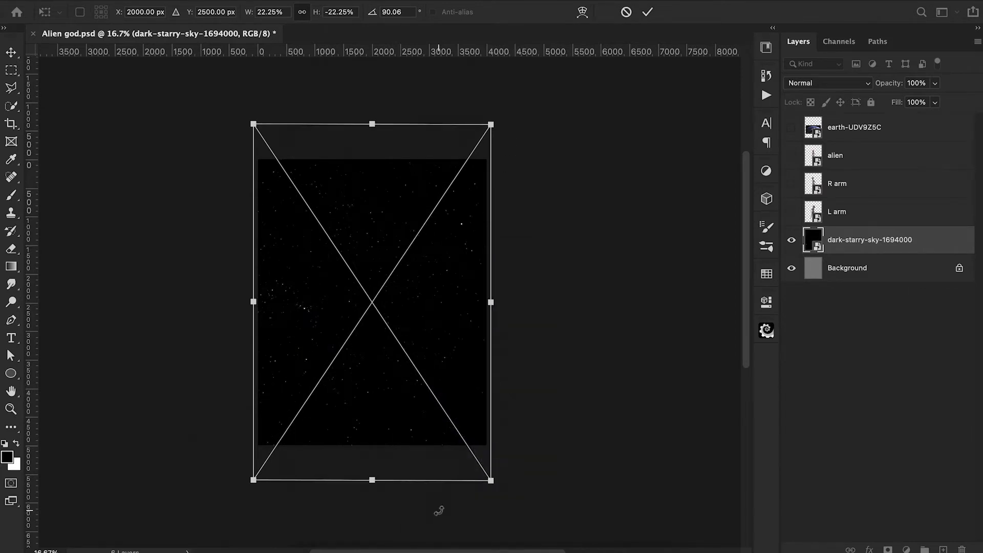
key("Return")
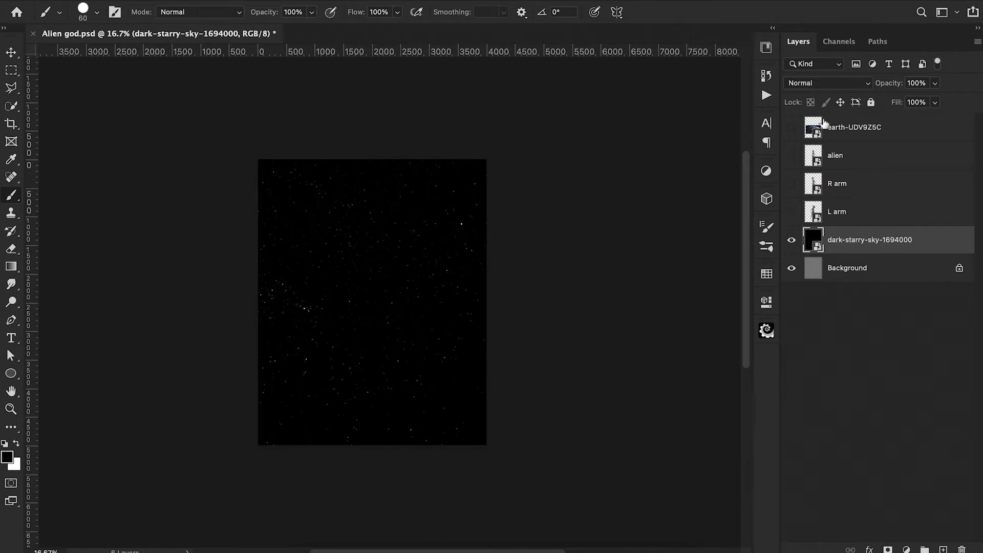
Show the earth layer, scale it to about 26% to span the canvas width, and move it to the canvas's bottom edge.
left_click(791, 128)
left_click(844, 128)
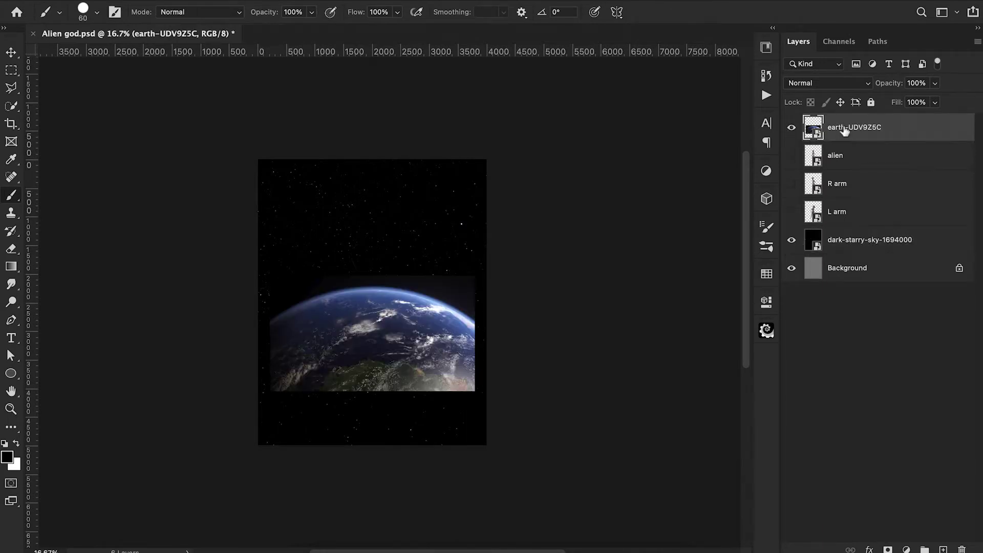
key("ctrl+t")
left_click_drag(474, 391, 487, 409)
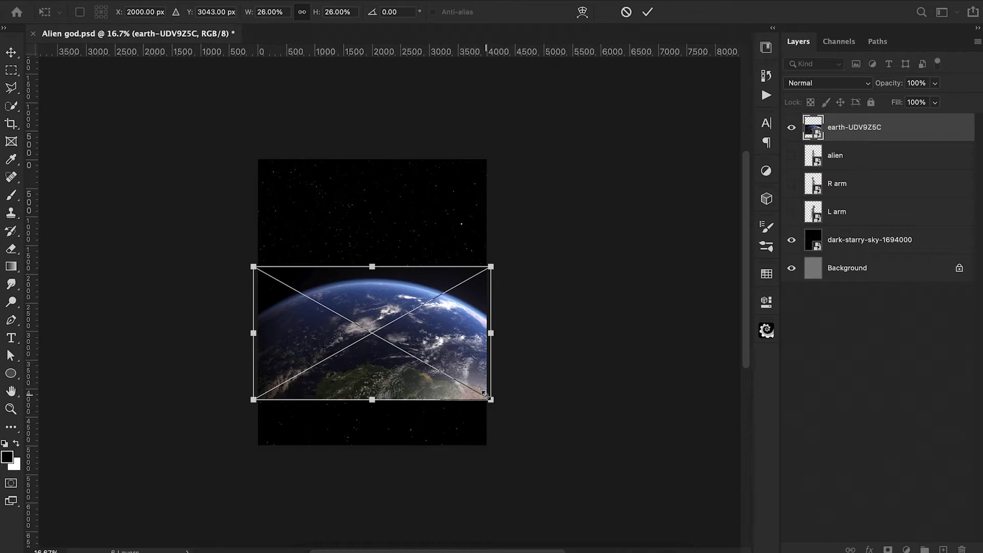
left_click_drag(490, 403, 488, 401)
left_click_drag(417, 352, 416, 400)
key("Return")
Add a layer mask to the earth layer and trace a closed Pen path along Earth's horizon, enclosing the dark area above it.
key("b")
left_click(887, 549)
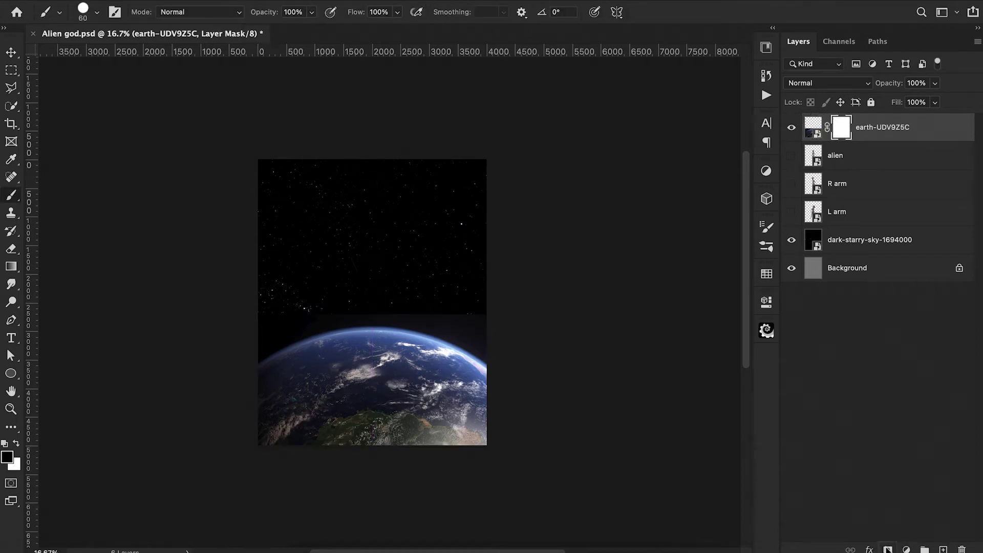
key("super+equal")
key("super+equal")
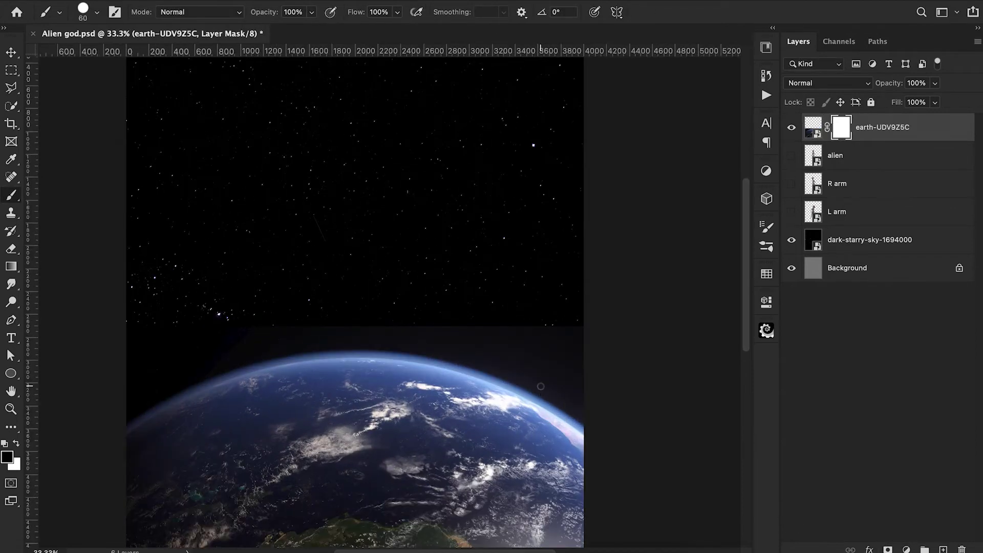
key("p")
key("super+equal")
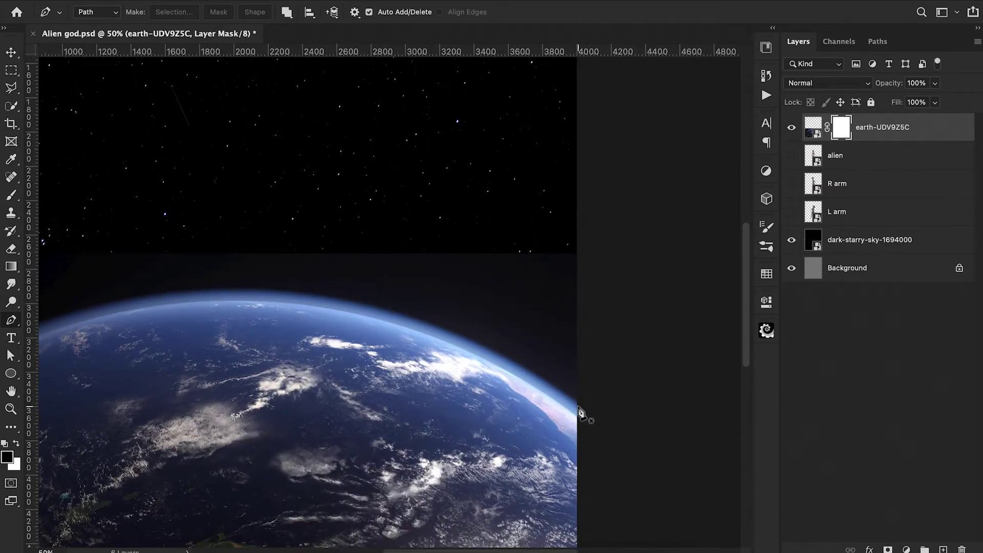
left_click(580, 412)
key("super+minus")
left_click_drag(281, 294, 157, 302)
scroll(189, 353, "left", 8)
scroll(189, 353, "down", 2)
mouse_move(475, 240)
left_mouse_down()
mouse_move(429, 244)
mouse_move(490, 238)
left_mouse_up()
left_click_drag(616, 233, 607, 236)
left_click_drag(242, 323, 204, 355)
left_click(235, 200)
left_click(468, 183)
scroll(563, 187, "right", 5)
left_click(635, 185)
left_click(585, 313)
Turn the path into a selection with 0 px feather, fill it with black on the earth layer mask, and deselect.
right_click(539, 247)
left_click(563, 310)
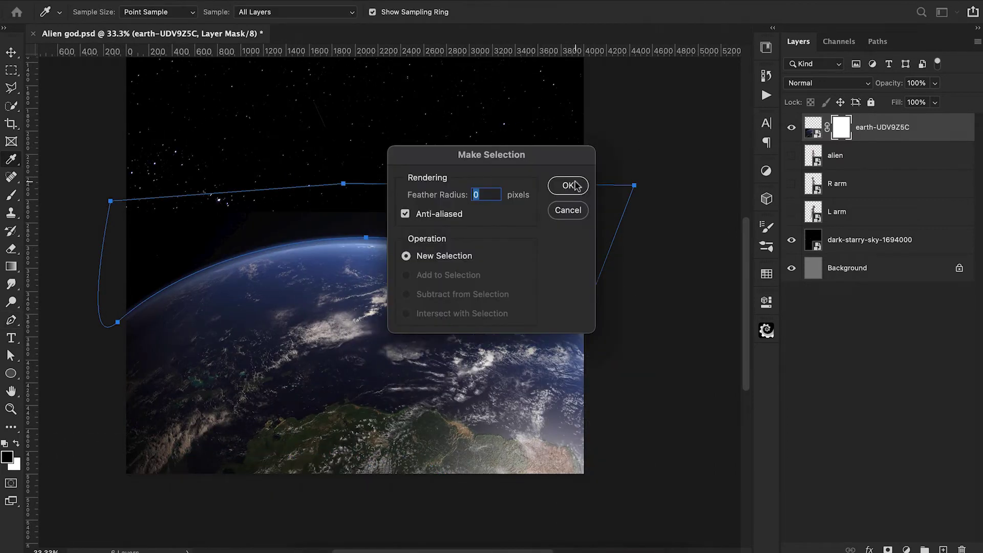
left_click(575, 185)
key("alt+BackSpace")
key("super+d")
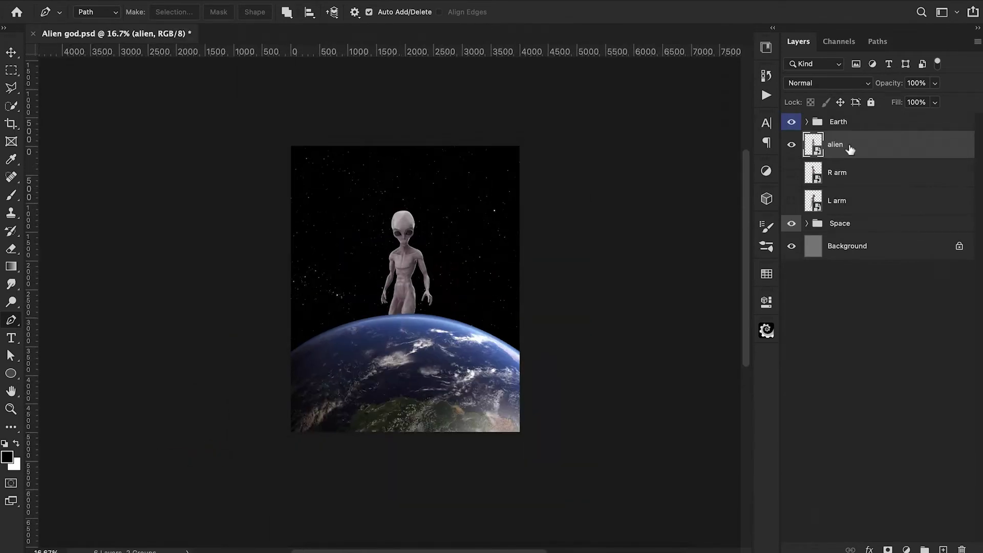
Enlarge the alien layer to about 650% and centre it behind Earth at X 2000 px, Y 4687 px.
key("super+t")
left_click_drag(499, 194, 701, 38)
left_click_drag(547, 164, 554, 220)
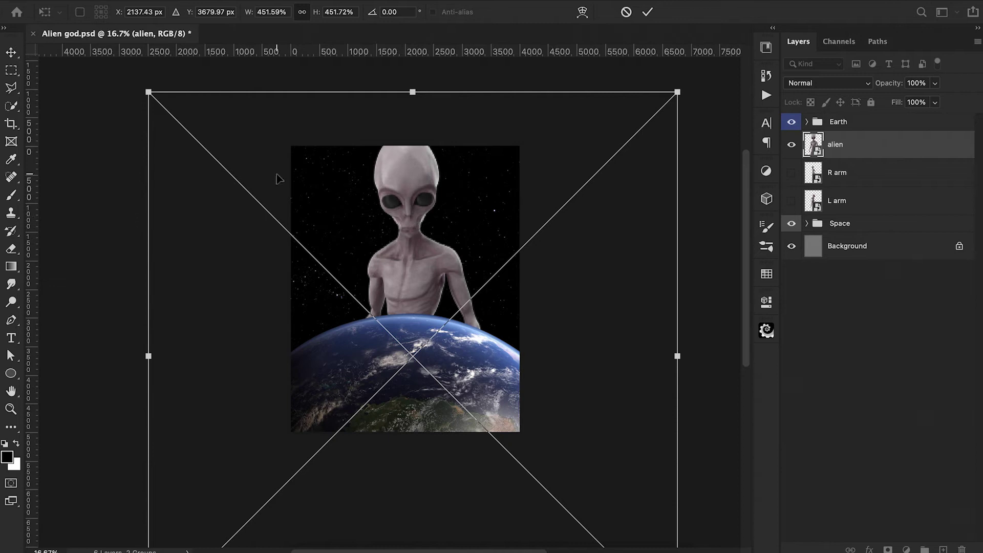
key("super+minus")
key("super+minus")
key("super+minus")
left_click_drag(498, 224, 542, 180)
left_click_drag(468, 269, 468, 288)
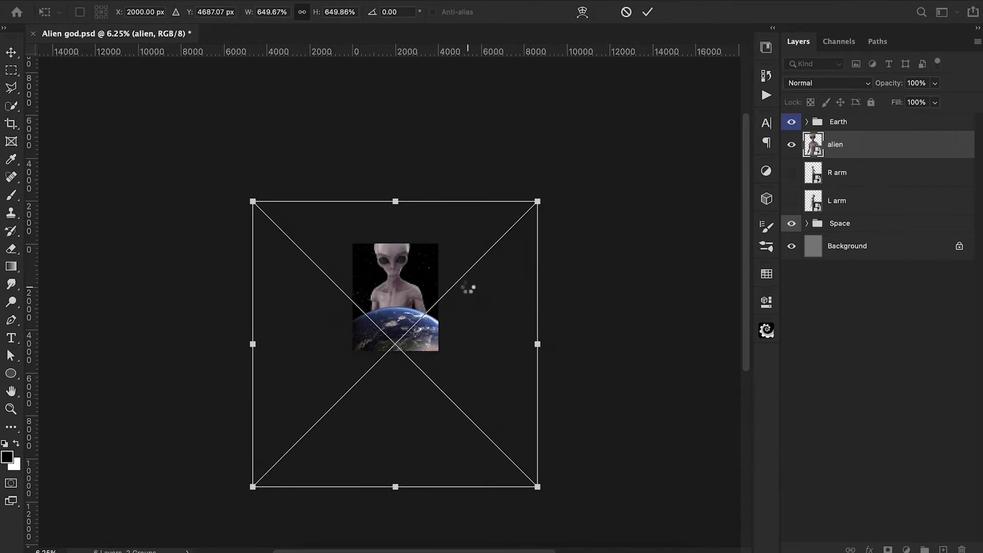
key("Return")
Hide the Earth group and place Puppet Warp pins on the alien's head, eyes, mouth, neck, chest and both sides of the torso.
key("super+plus")
key("super+plus")
key("super+plus")
key("super+plus")
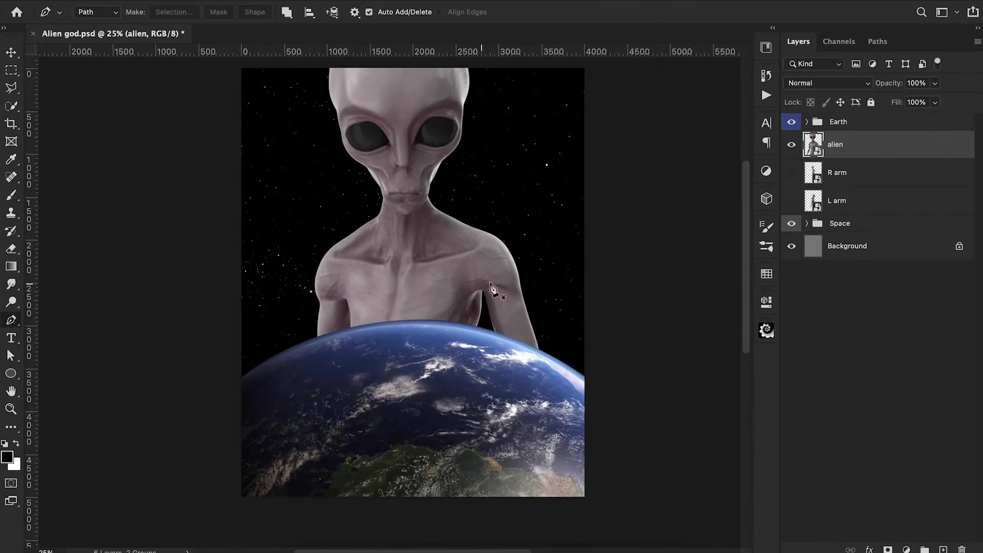
left_click(791, 123)
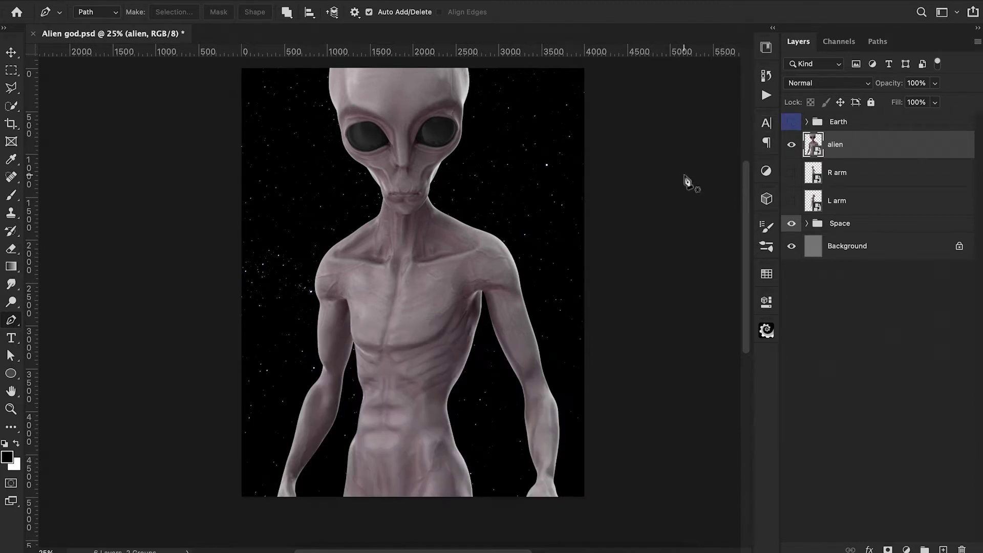
left_click(128, 1)
left_click(160, 241)
left_click(404, 196)
left_click(400, 82)
left_click(450, 137)
left_click(367, 134)
left_click(408, 231)
left_click(403, 318)
left_click(475, 311)
left_click(446, 377)
left_click(353, 306)
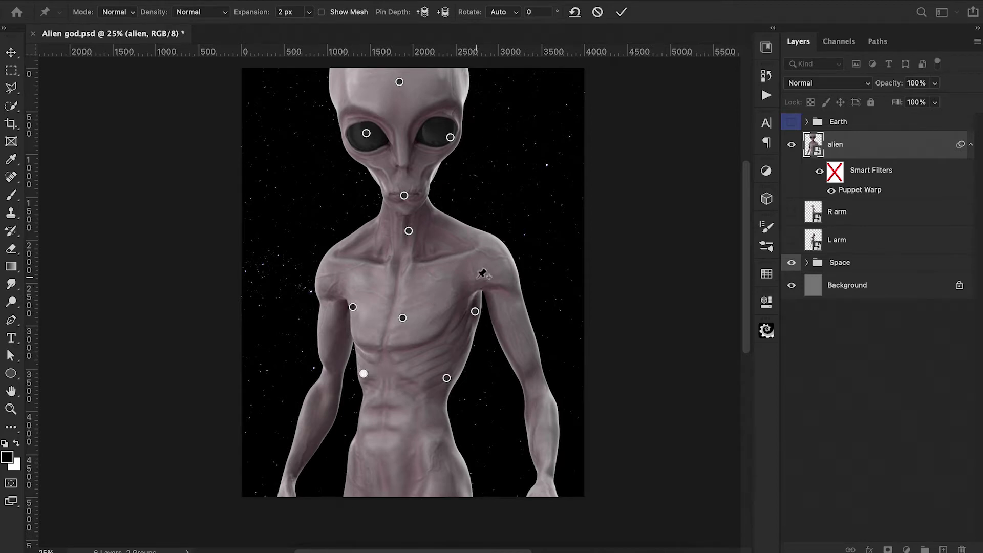
Pin the shoulder, elbow and upper arm on the image's right side and pull that arm outward to the canvas edge.
left_click(491, 261)
scroll(552, 349, "down", 1)
left_click(534, 380)
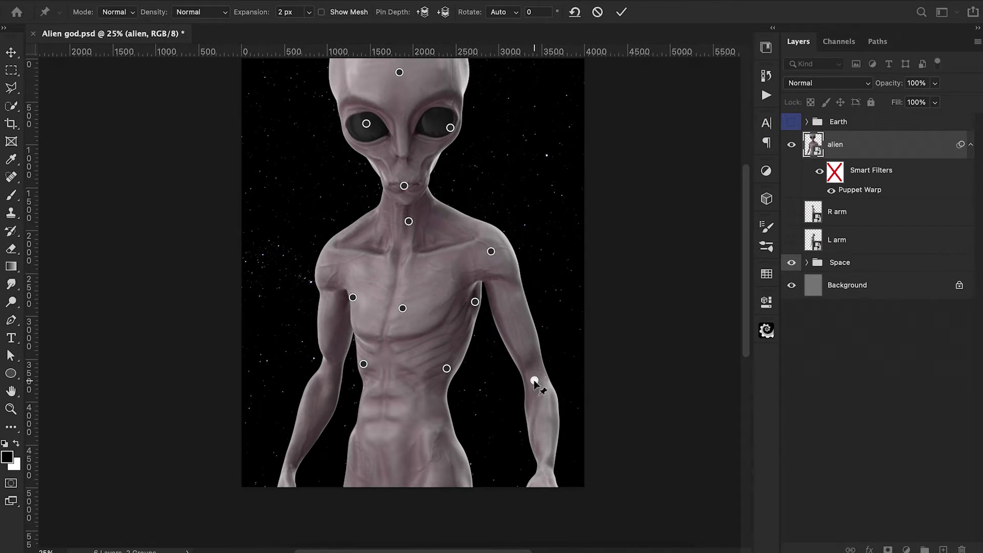
left_click_drag(534, 381, 552, 375)
left_click_drag(520, 307, 521, 312)
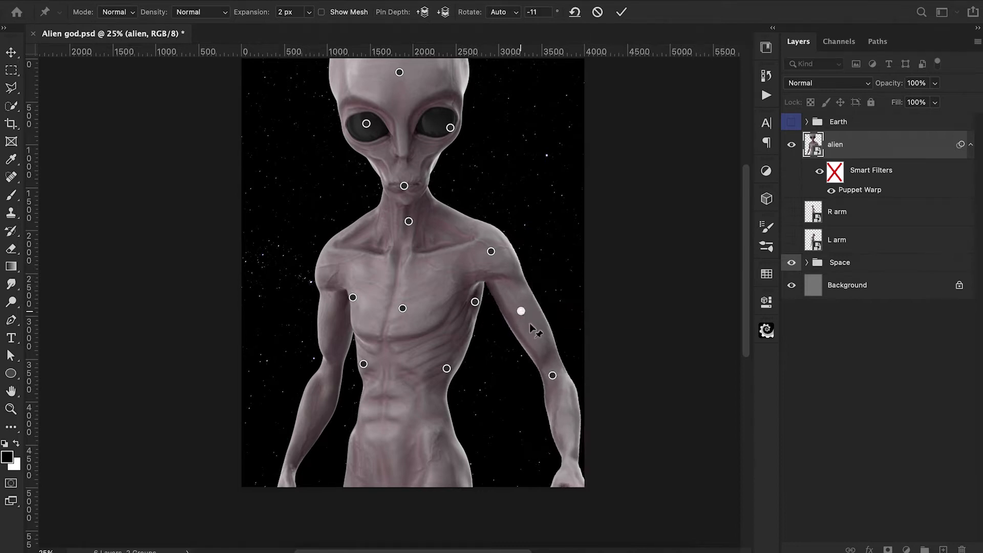
left_click_drag(554, 374, 563, 375)
left_click_drag(521, 312, 524, 312)
Pin the opposite shoulder, elbow and upper arm, pull that arm outward to match, and apply the Puppet Warp.
left_click(332, 258)
left_click_drag(333, 377, 316, 374)
left_click(339, 330)
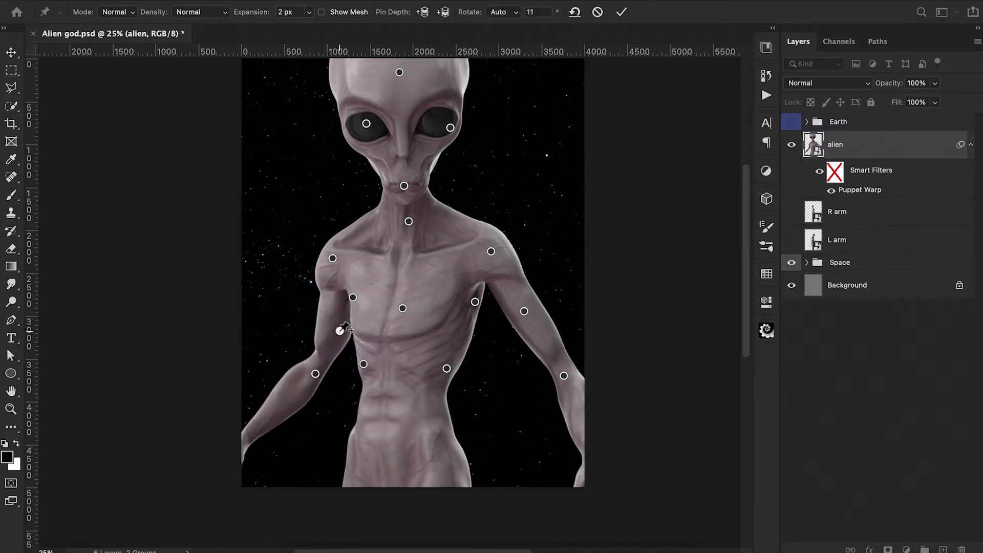
left_click_drag(340, 331, 335, 330)
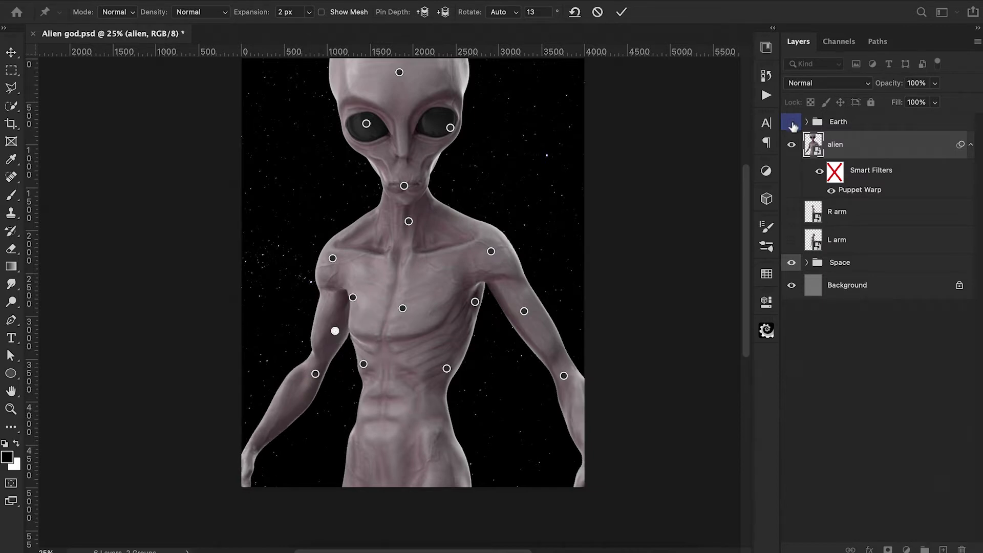
left_click(622, 13)
Show the Earth group, and transform the R arm layer to about 1123% scale and 106° rotation with its hand over Earth's lower right.
left_click(792, 122)
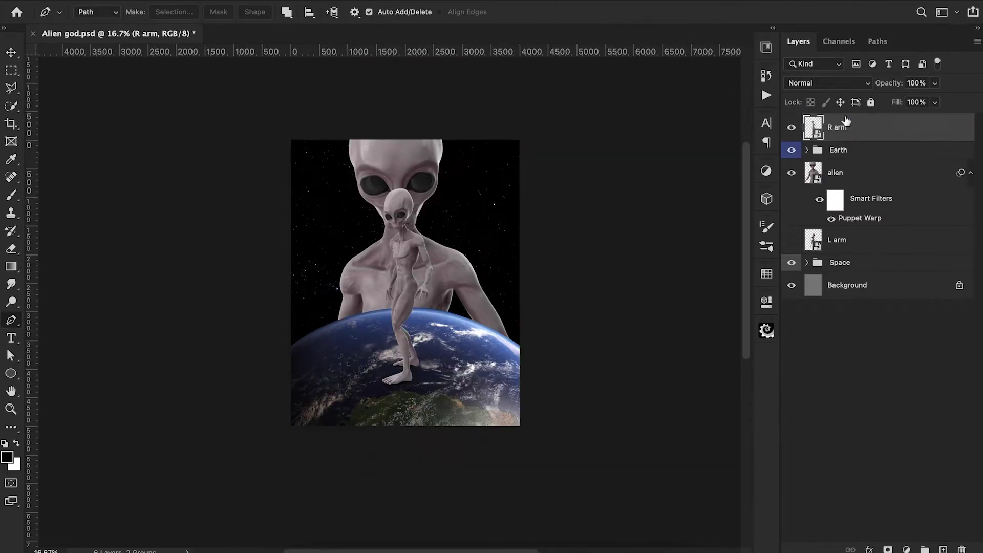
key("ctrl+t")
key("ctrl+minus")
key("ctrl+minus")
key("ctrl+minus")
key("ctrl+minus")
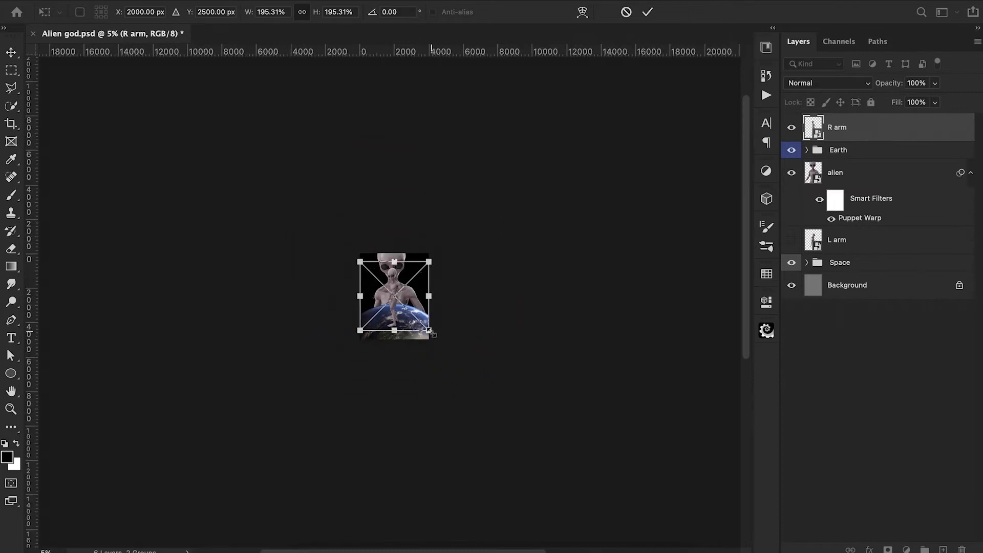
left_click_drag(431, 334, 632, 468)
left_click_drag(651, 361, 625, 377)
left_click_drag(664, 236, 549, 407)
left_click_drag(405, 337, 463, 353)
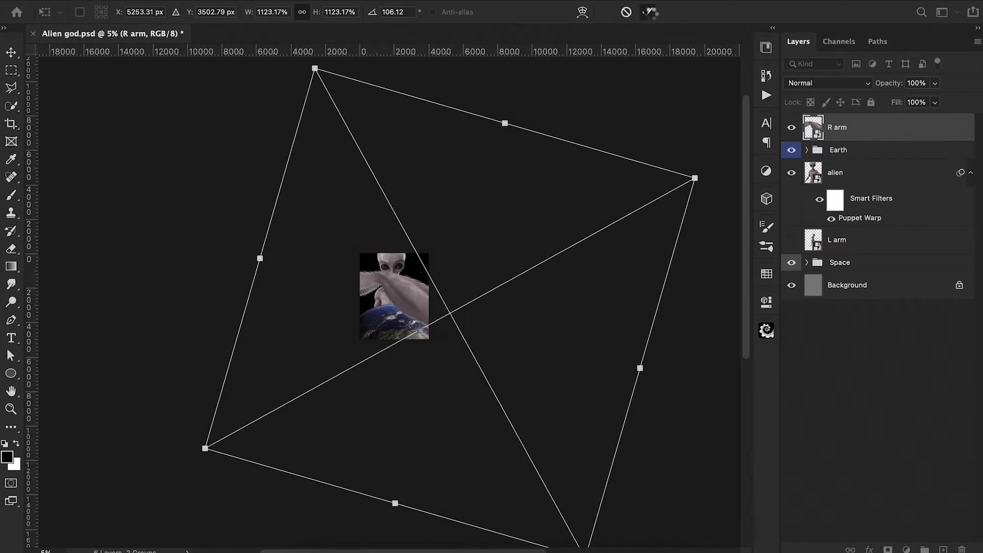
left_click(647, 12)
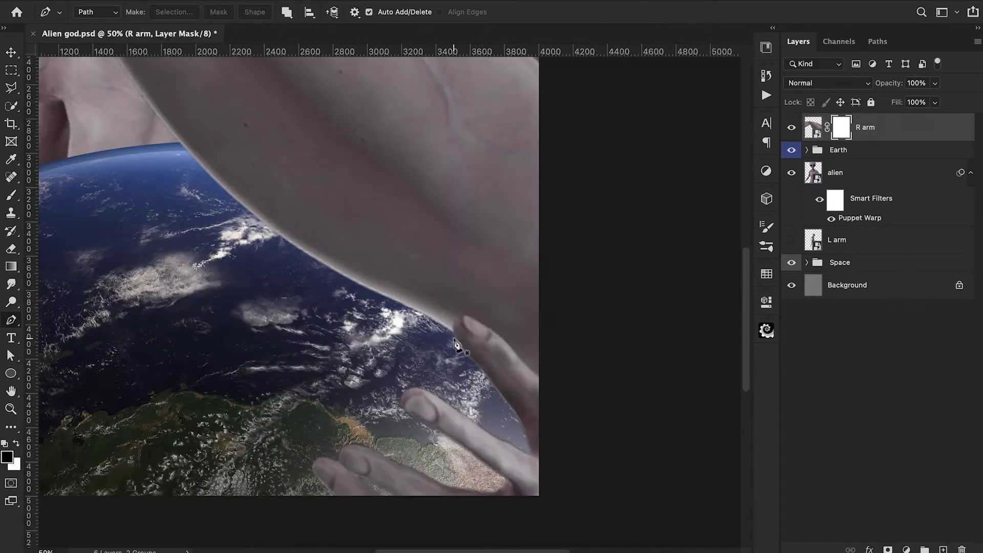
Trace a closed Pen path around the R arm's unwanted area, following the upper edge of the topmost finger.
left_click(455, 338)
left_click(486, 327)
left_click(529, 375)
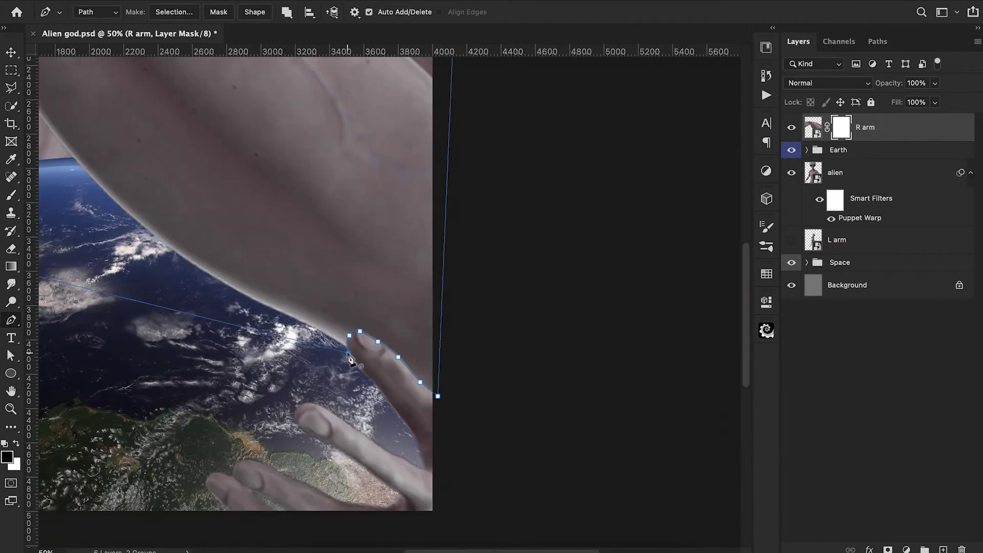
Convert the path to a selection, fill it with black on the R arm layer mask, and deselect.
right_click(348, 261)
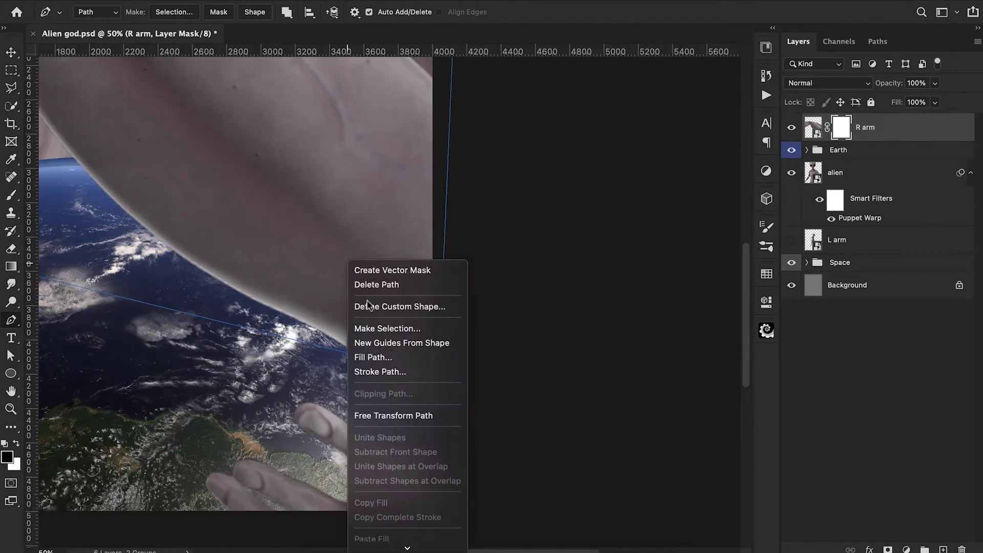
left_click(374, 328)
left_click(566, 185)
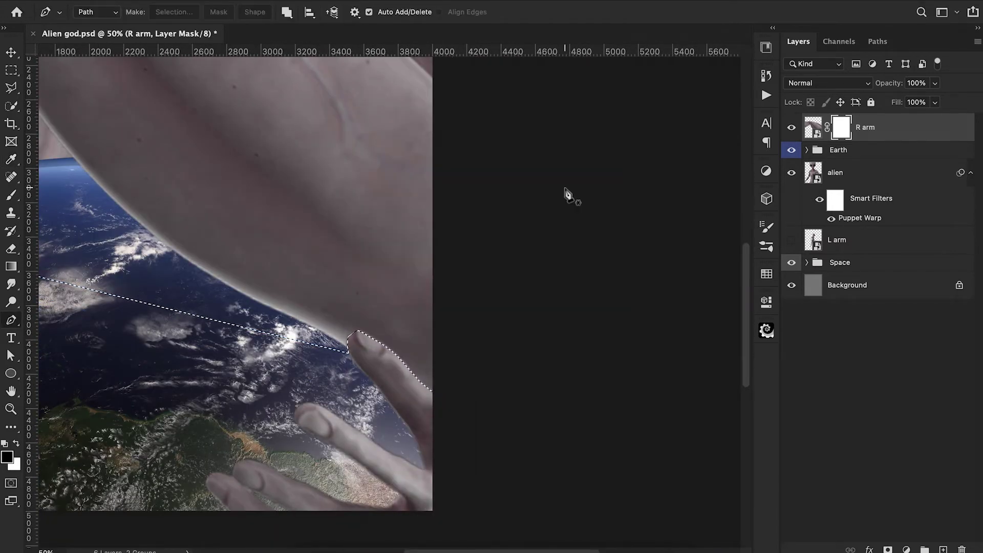
key("alt+BackSpace")
key("super+d")
Move the R arm layer to X 5543.31 px, Y 3584.78 px with Free Transform, nearer the canvas's lower right corner.
key("super+minus")
key("super+minus")
key("super+minus")
key("super+minus")
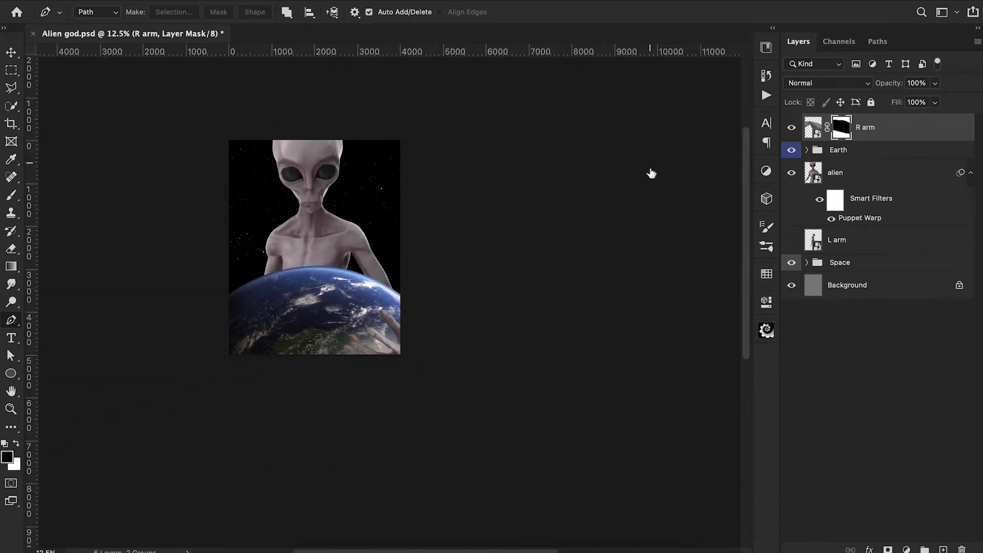
left_click(813, 127)
key("super+t")
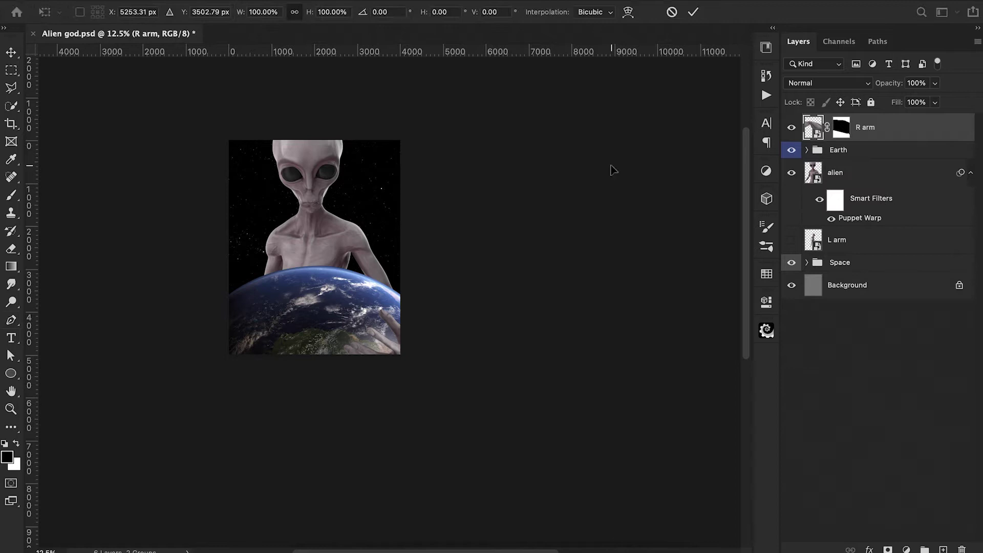
left_click_drag(382, 349, 394, 352)
key("super+minus")
key("super+minus")
key("super+minus")
key("super+minus")
key("super+minus")
left_click_drag(587, 275, 573, 253)
key("super+plus")
key("super+plus")
key("super+plus")
key("super+plus")
mouse_move(532, 320)
left_mouse_down()
mouse_move(517, 302)
mouse_move(526, 307)
left_mouse_up()
key("super+z")
key("super+z")
Paint black on the R arm layer mask with a 200 px brush over the stray sliver at the canvas's left edge.
key("super+plus")
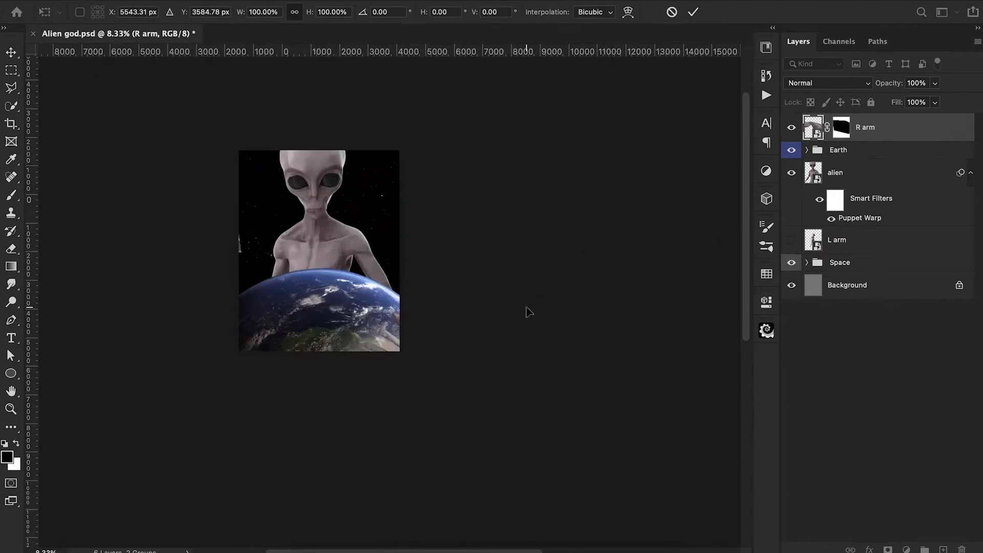
key("super+plus")
key("super+plus")
key("super+plus")
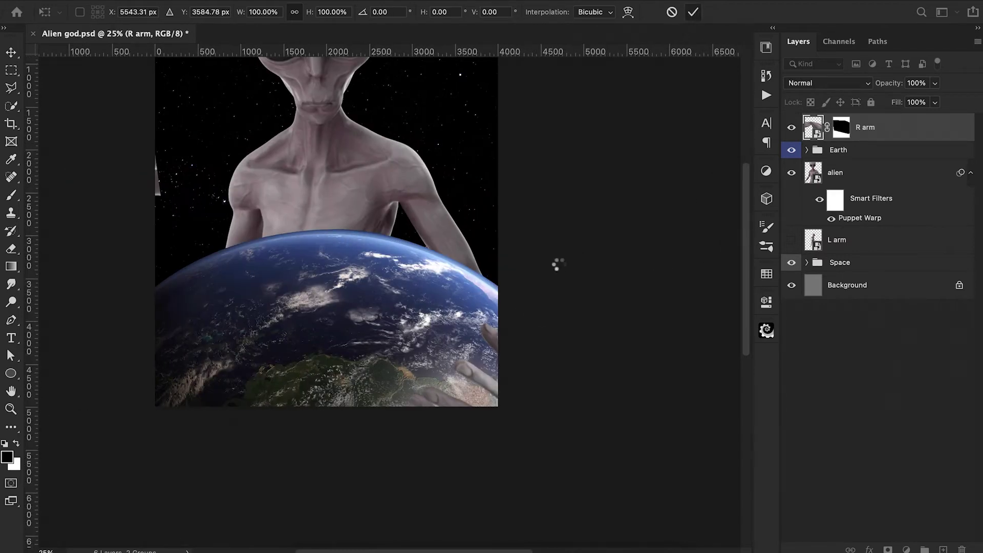
scroll(558, 264, "left", 6)
scroll(559, 265, "up", 5)
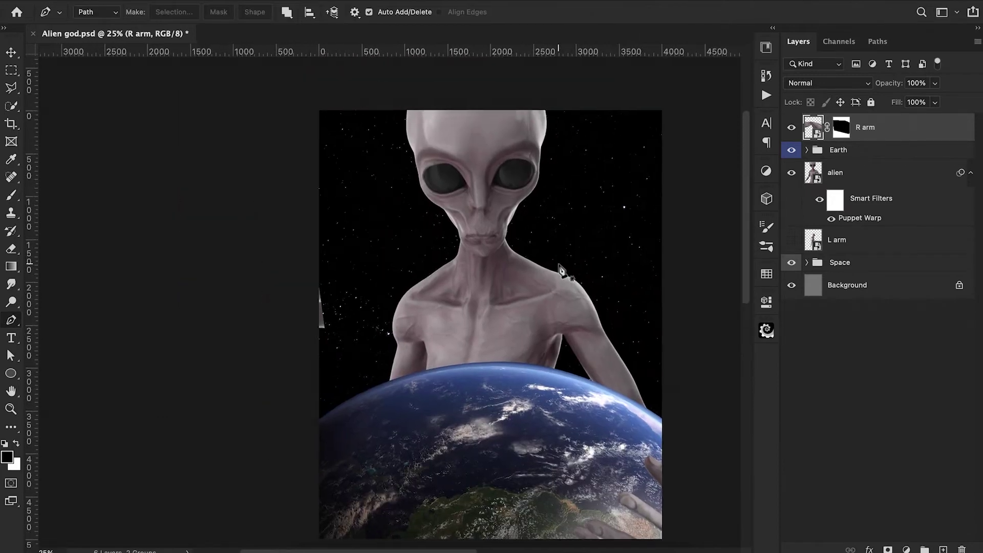
key("b")
left_click(843, 128)
left_click_drag(324, 262, 325, 360)
Move the L arm layer between the R arm layer and the Earth group, and show it.
scroll(311, 291, "right", 5)
scroll(310, 291, "down", 2)
key("super+minus")
key("super+minus")
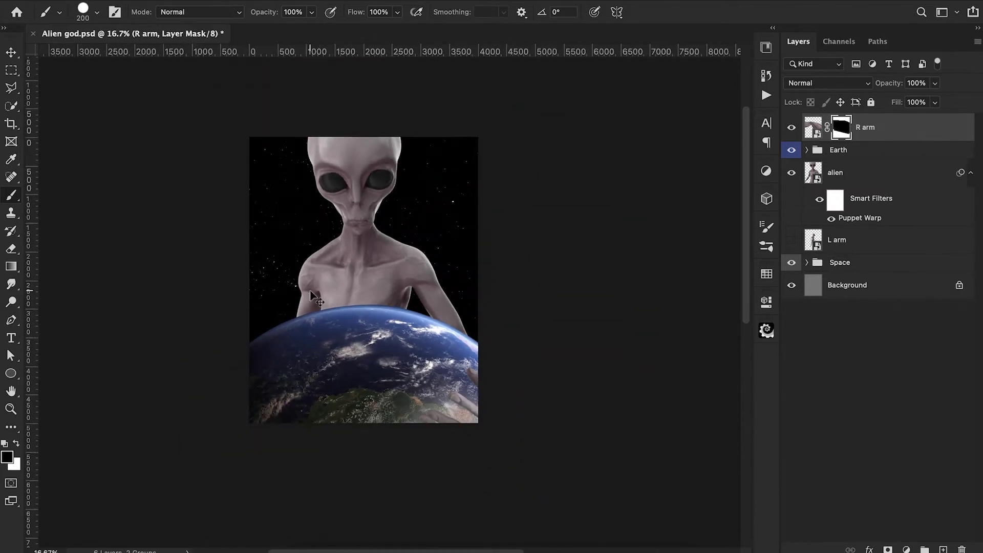
left_click_drag(860, 235, 850, 146)
left_click(789, 157)
Enlarge the L arm layer to about 876%, rotate it to about -83°, and place it over the canvas's left side.
key("super+minus")
key("super+minus")
key("super+minus")
key("super+minus")
key("super+t")
left_click_drag(413, 268, 541, 210)
left_click_drag(540, 267, 351, 136)
left_click_drag(372, 300, 345, 301)
left_click_drag(551, 342, 546, 368)
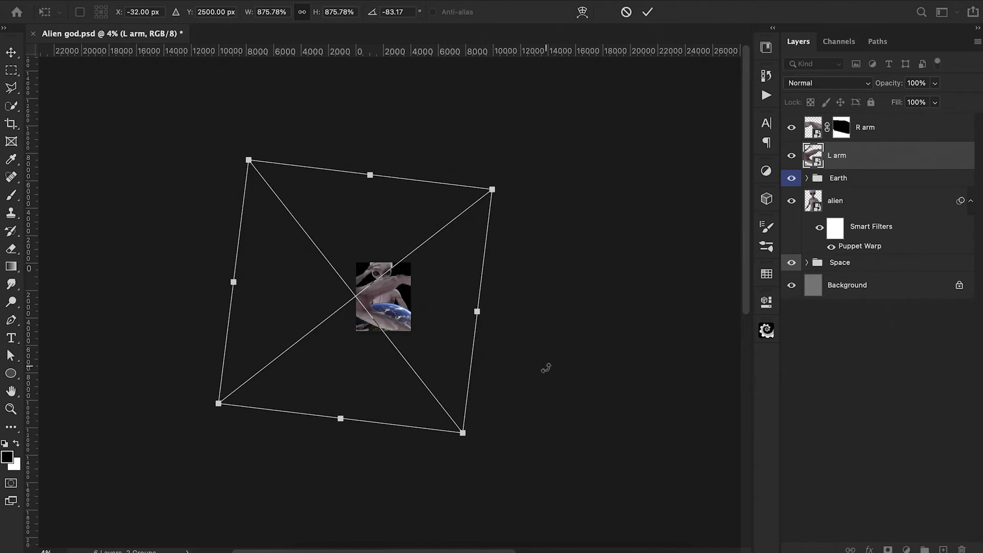
Refine the L arm layer's angle and position over Earth, and apply the transform.
key("super+plus")
key("super+plus")
key("super+plus")
key("super+plus")
left_click_drag(383, 361, 381, 341)
left_click_drag(678, 417, 576, 540)
key("super+minus")
key("super+minus")
left_click_drag(471, 343, 492, 347)
left_click(647, 12)
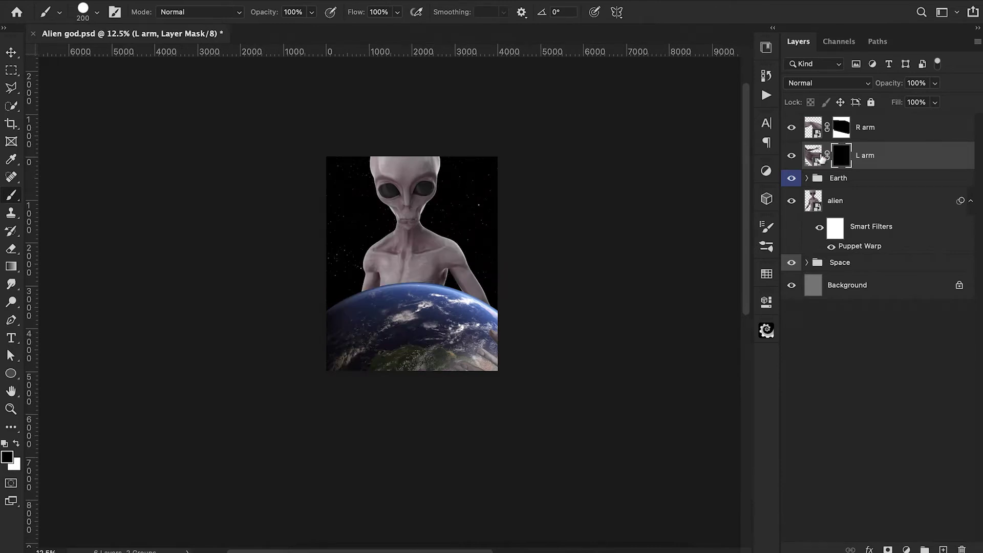
Paint white on the L arm layer mask with an 800 px brush to reveal the hand at the canvas's lower-left corner.
key("x")
key("bracketright")
key("bracketright")
mouse_move(292, 343)
left_mouse_down()
mouse_move(330, 344)
mouse_move(359, 362)
mouse_move(328, 371)
mouse_move(312, 362)
mouse_move(341, 336)
left_mouse_up()
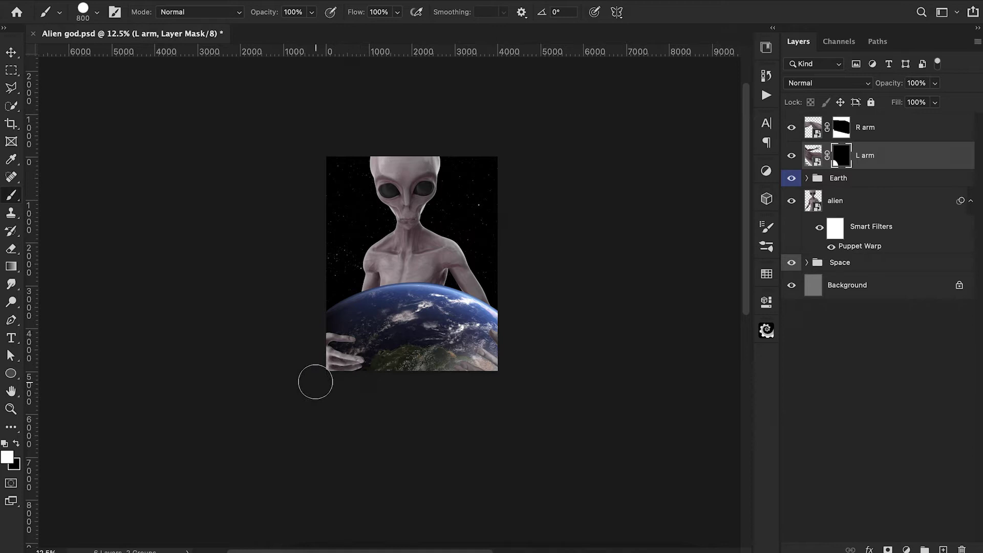
Free-transform the alien layer, shifting it slightly downward behind Earth, and deselect it.
key("super+equal")
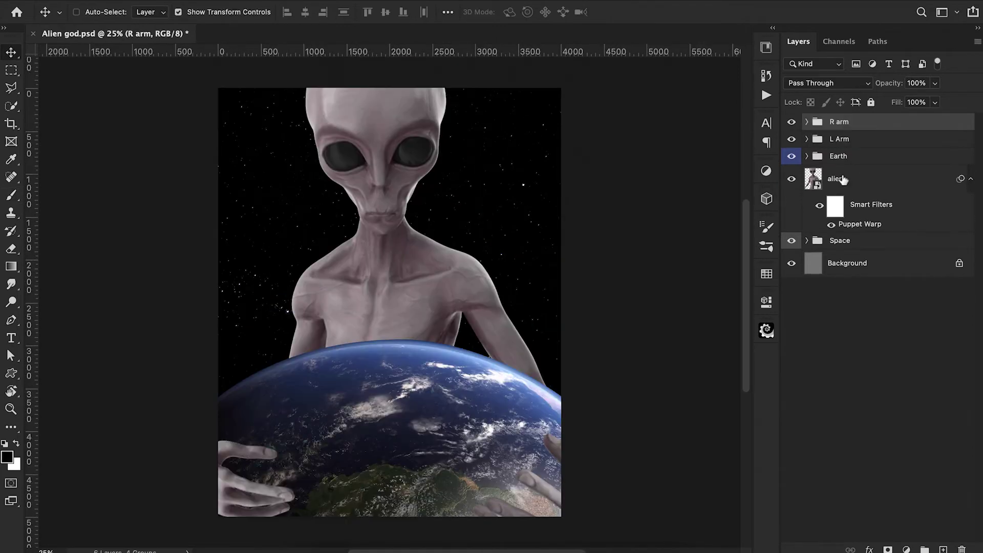
left_click(842, 179)
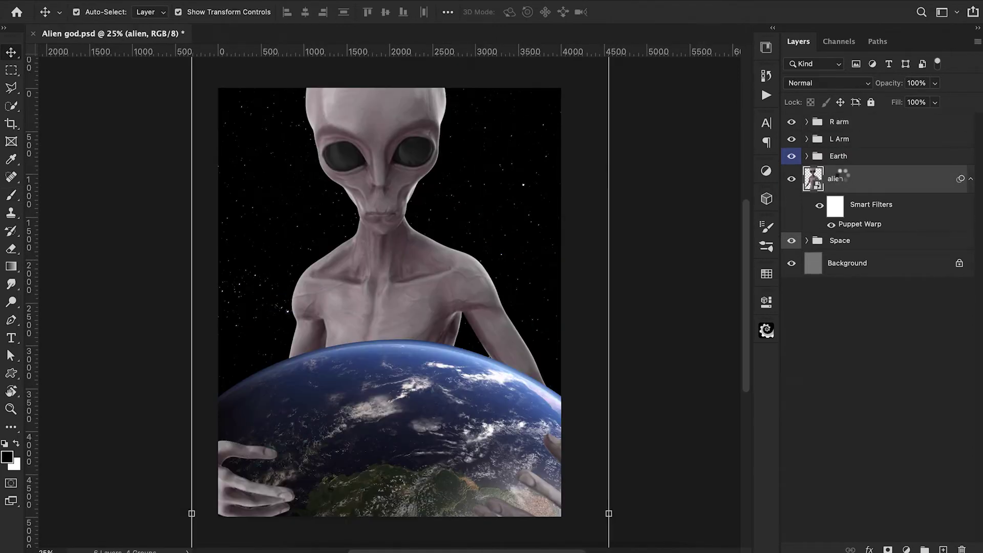
key("super+t")
left_click_drag(491, 216, 494, 229)
key("Return")
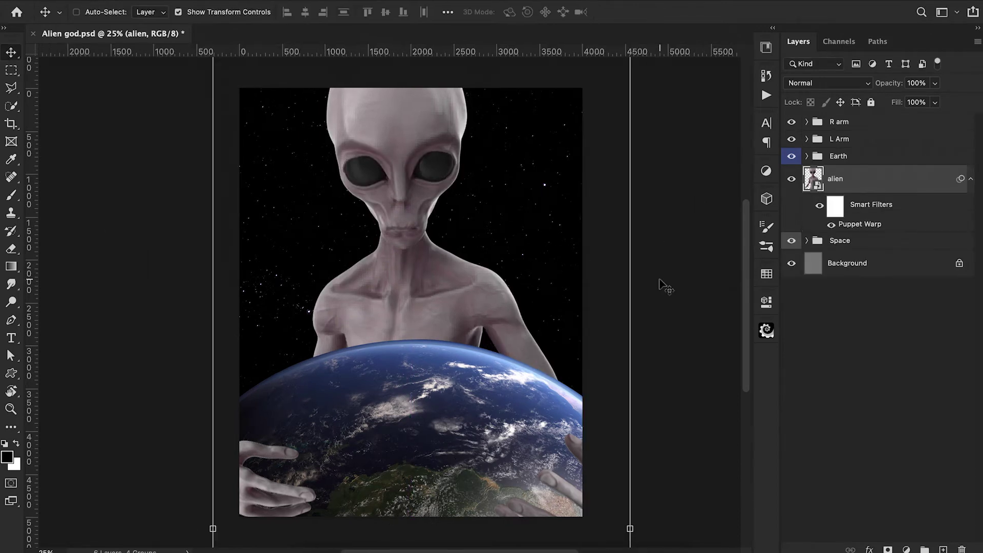
left_click(856, 372)
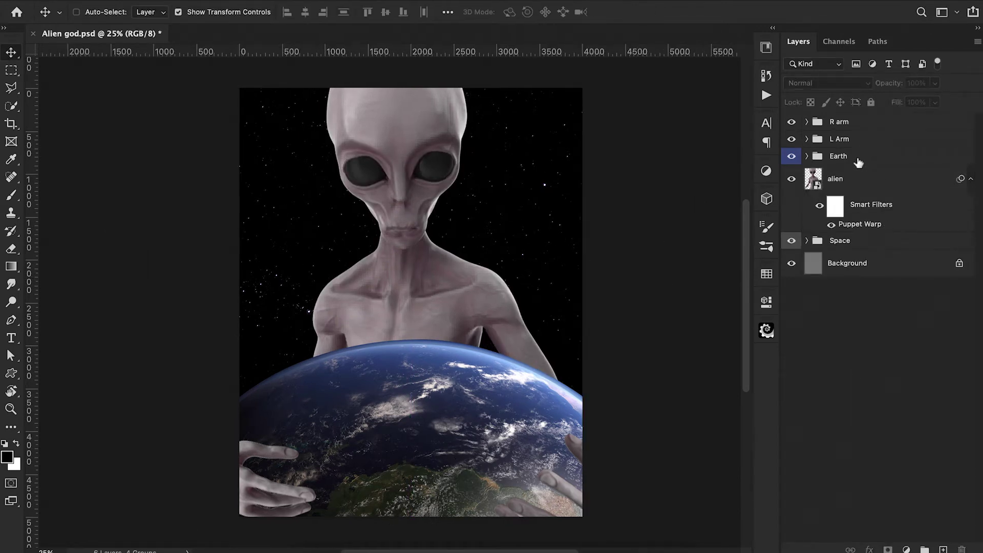
Group the alien layer and name the group Alien.
left_click(856, 178)
key("super+g")
double_click(840, 173)
type("Alien")
key("Return")
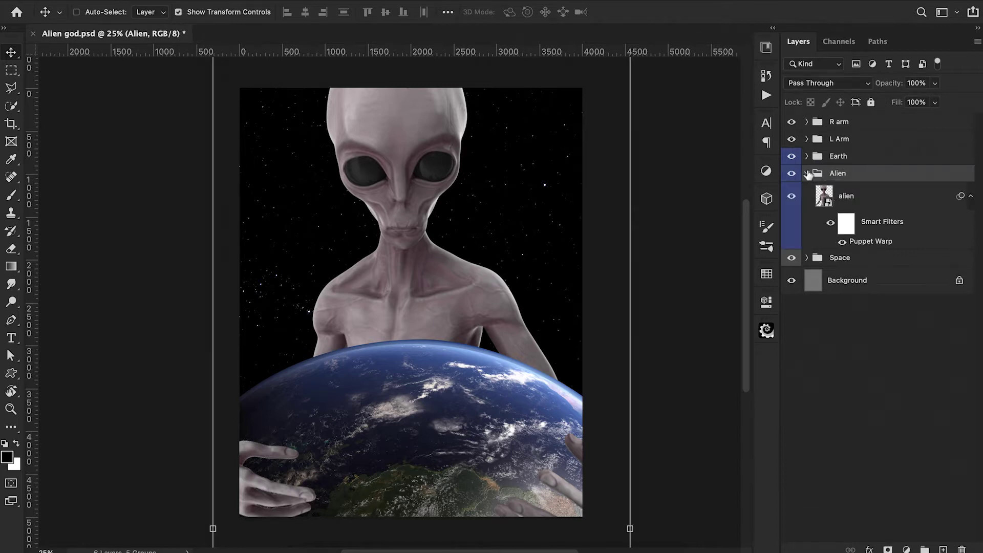
Assign a green colour label to the Alien, L Arm and R arm groups.
right_click(792, 173)
left_click(822, 272)
right_click(790, 138)
left_click(818, 235)
right_click(791, 121)
left_click(821, 220)
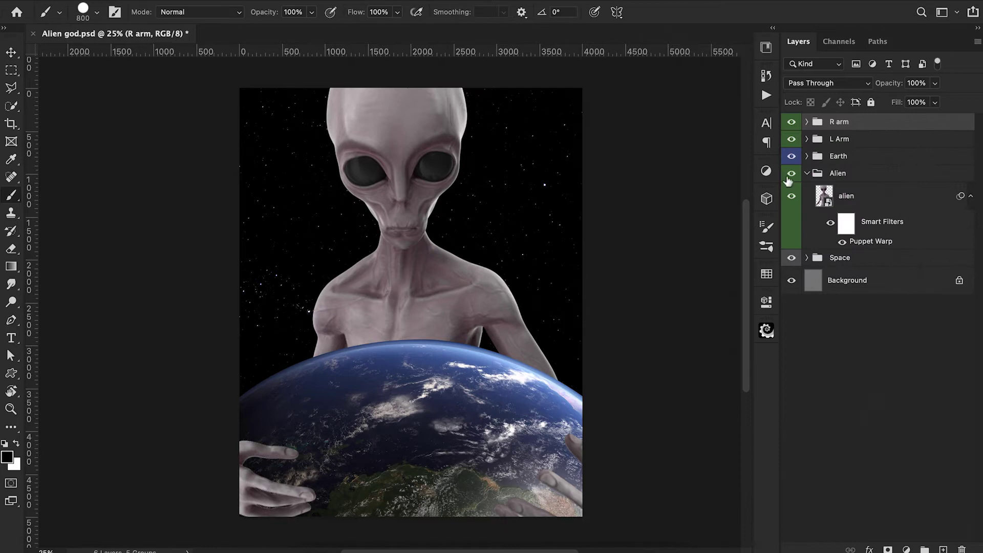
Add an Exposure adjustment clipped to the alien layer and set its exposure to -5.88.
left_click(858, 203)
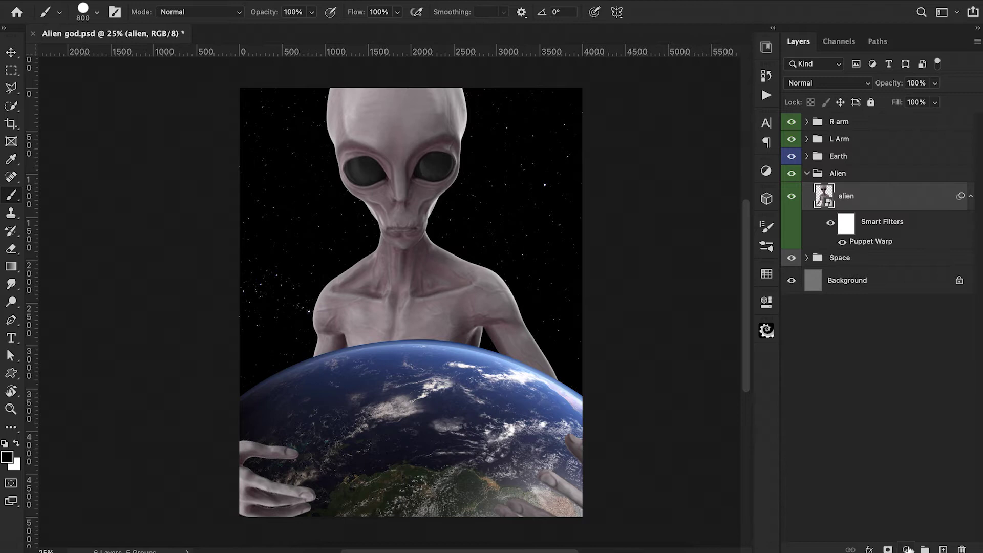
left_click(907, 549)
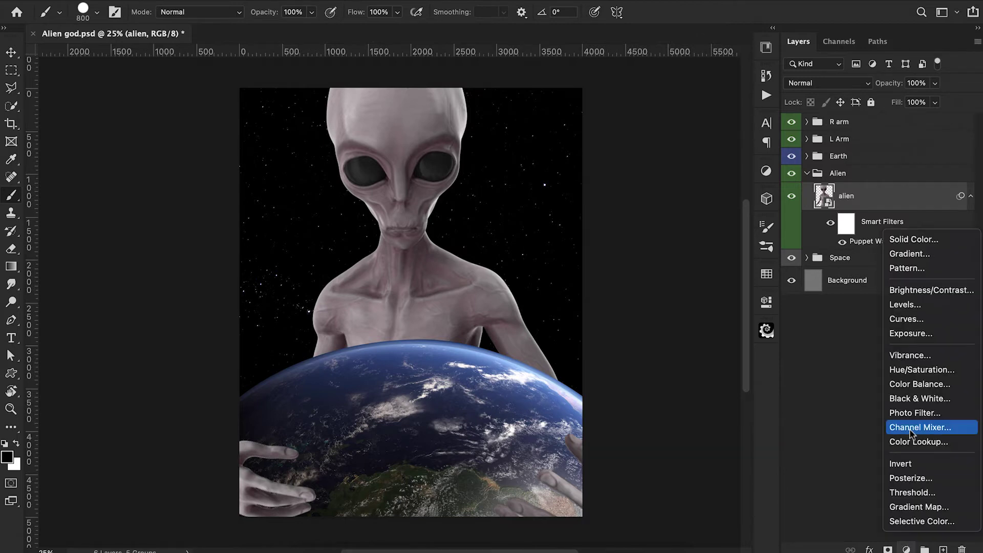
left_click(906, 335)
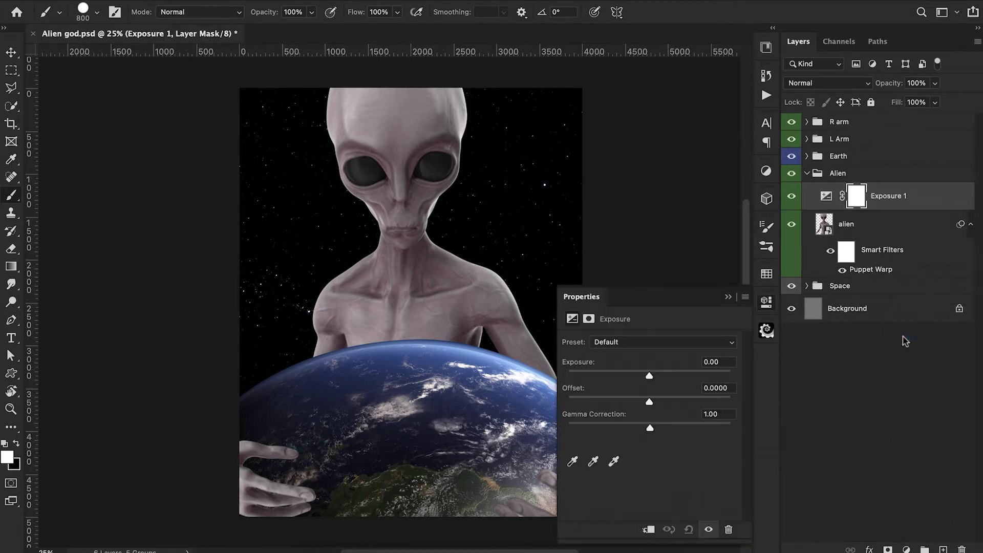
left_click(825, 210, "alt")
left_click_drag(649, 376, 596, 378)
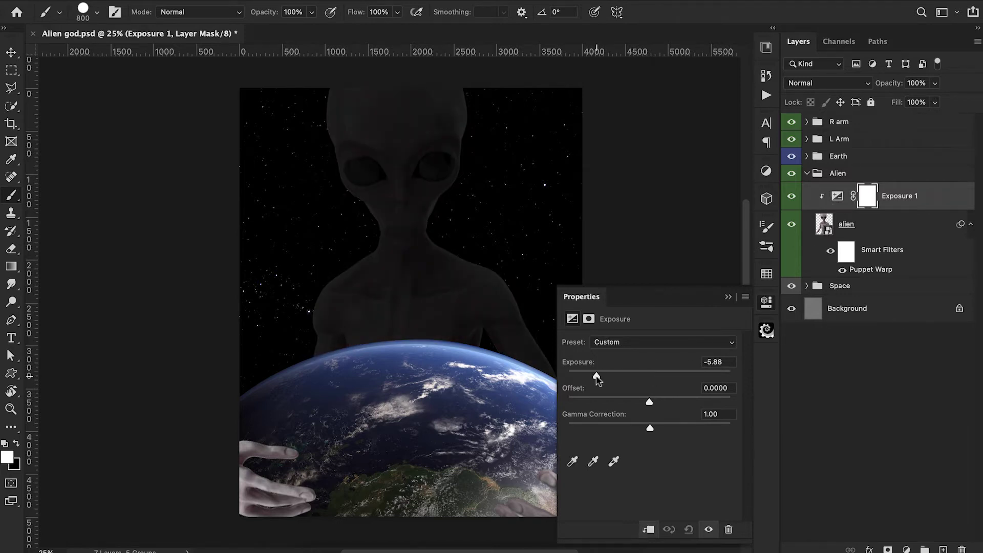
left_click(727, 296)
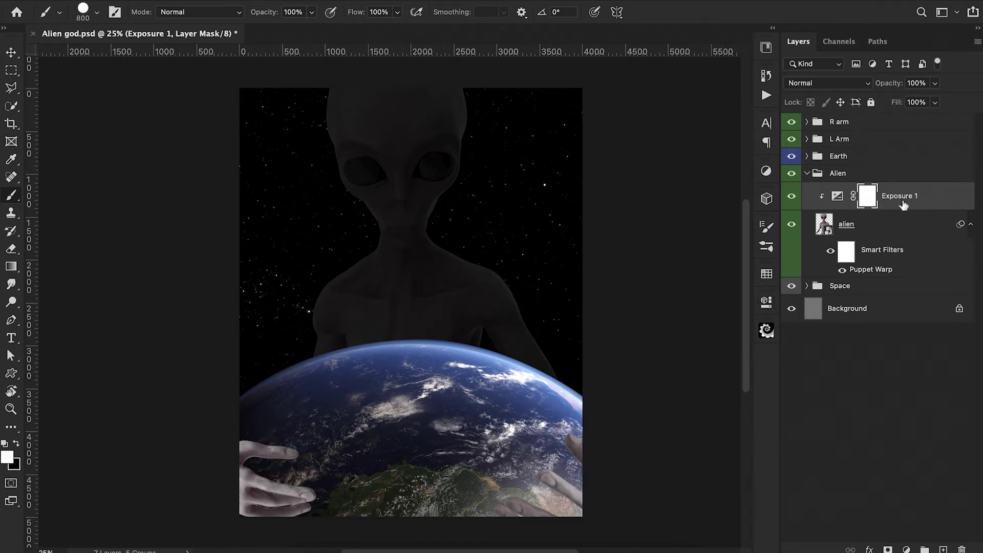
Rename the alien's Exposure adjustment layer to S and select its mask.
double_click(903, 201)
type("S")
left_click(869, 196)
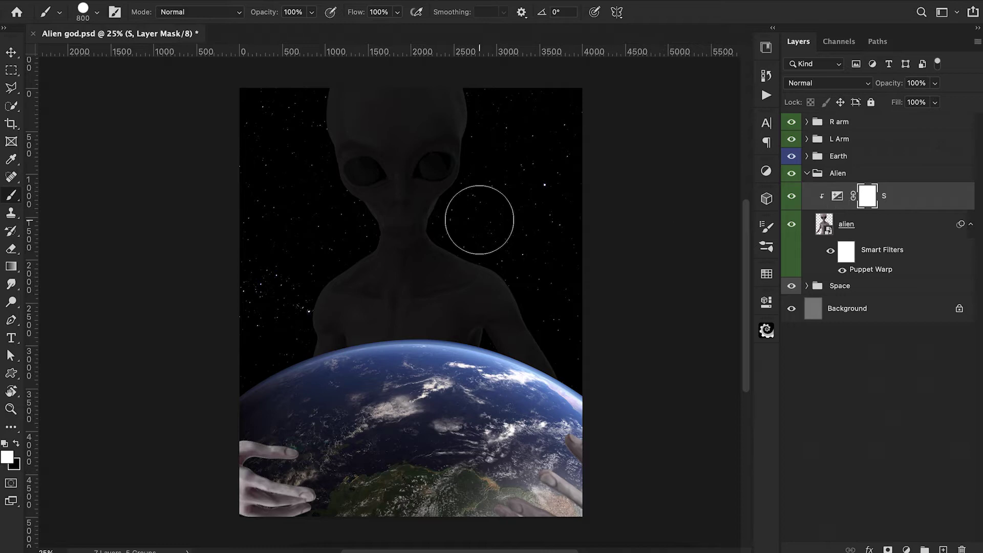
Paint black on the S mask with a 900 px Soft Round brush at 20% opacity over the alien's right-hand chest and arm.
left_click(83, 13)
left_click(162, 177)
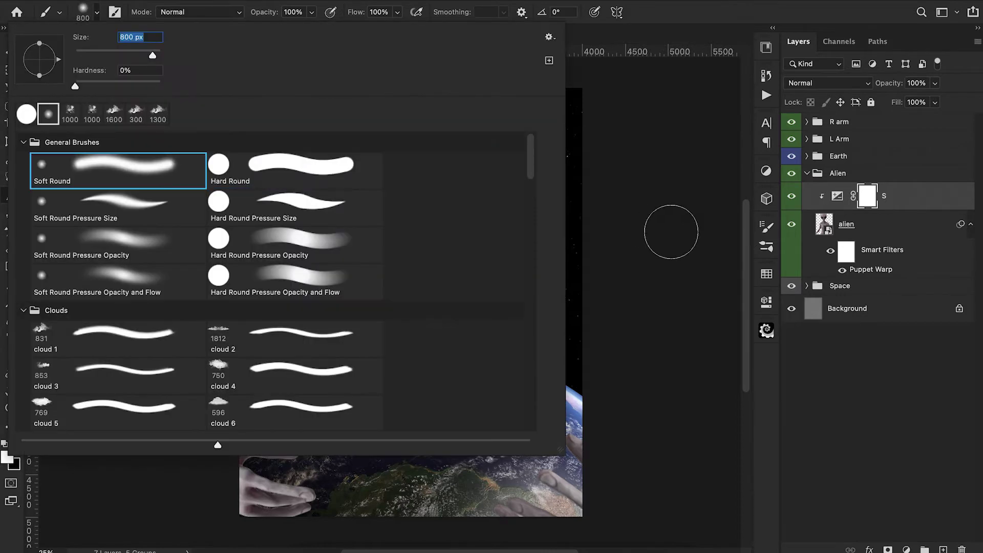
key("Return")
key("bracketright")
key("4")
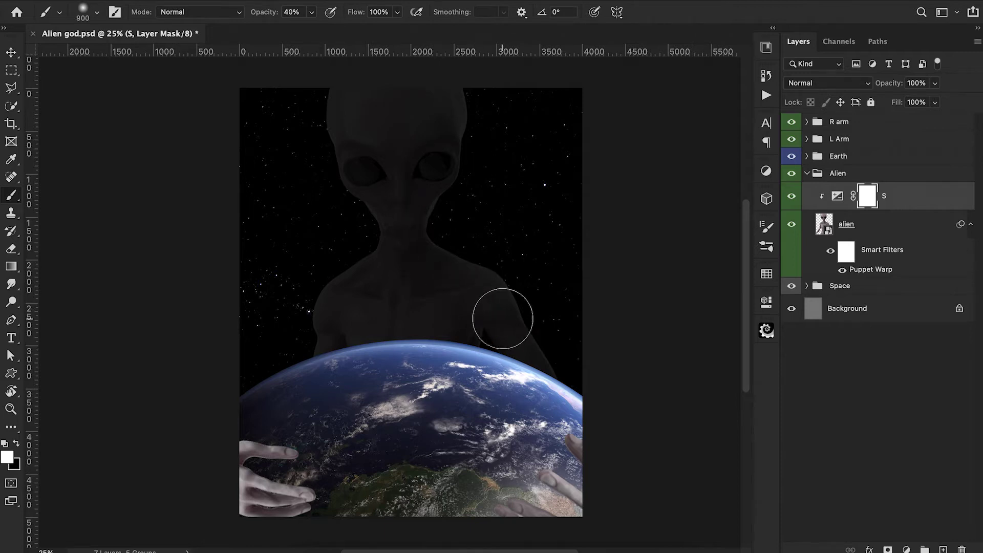
key("x")
left_click_drag(457, 298, 522, 346)
key("super+z")
key("2")
left_click_drag(489, 315, 538, 393)
left_click_drag(457, 301, 454, 376)
Paint black on the S mask at 10% opacity over the alien's neck, face and chest.
key("1")
mouse_move(421, 269)
left_mouse_down()
mouse_move(430, 251)
mouse_move(442, 68)
mouse_move(420, 110)
mouse_move(368, 127)
mouse_move(417, 208)
left_mouse_up()
mouse_move(374, 289)
left_mouse_down()
mouse_move(352, 300)
mouse_move(485, 294)
mouse_move(469, 266)
mouse_move(571, 353)
mouse_move(428, 263)
mouse_move(405, 230)
mouse_move(388, 170)
mouse_move(471, 183)
mouse_move(430, 211)
mouse_move(479, 294)
mouse_move(431, 268)
mouse_move(472, 293)
mouse_move(428, 304)
mouse_move(400, 345)
mouse_move(380, 348)
mouse_move(470, 342)
mouse_move(526, 365)
mouse_move(506, 355)
mouse_move(529, 391)
mouse_move(437, 298)
mouse_move(406, 223)
mouse_move(433, 172)
mouse_move(364, 175)
mouse_move(422, 172)
mouse_move(392, 175)
mouse_move(355, 247)
mouse_move(408, 234)
mouse_move(373, 194)
mouse_move(429, 198)
mouse_move(442, 179)
mouse_move(554, 237)
mouse_move(506, 344)
mouse_move(546, 424)
mouse_move(444, 394)
mouse_move(389, 197)
mouse_move(375, 189)
mouse_move(396, 173)
mouse_move(354, 198)
mouse_move(398, 221)
mouse_move(348, 154)
mouse_move(415, 126)
left_mouse_up()
left_click_drag(583, 266, 414, 231)
Add a second clipped Exposure adjustment above S at -2.86 exposure and invert its mask to black.
scroll(512, 314, "left", 5)
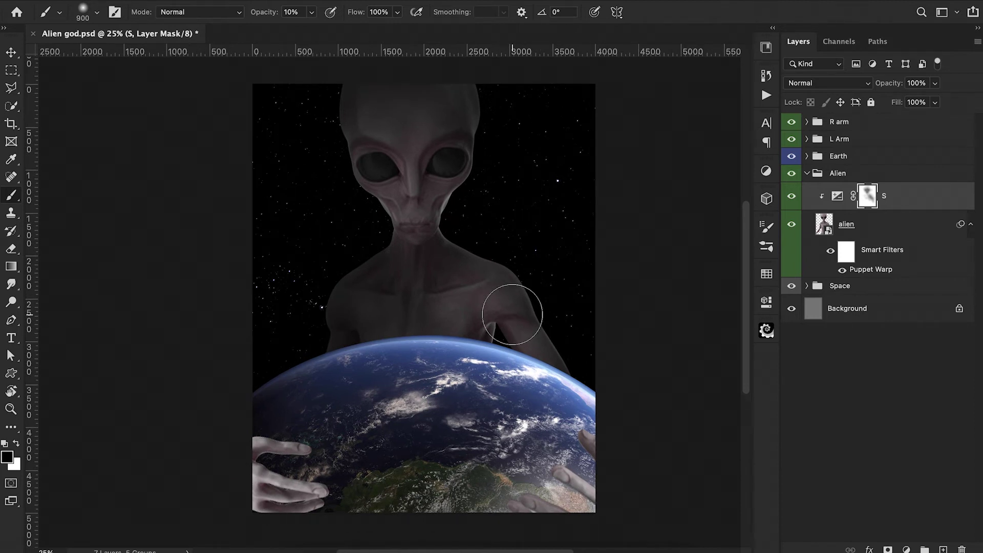
left_click(906, 550)
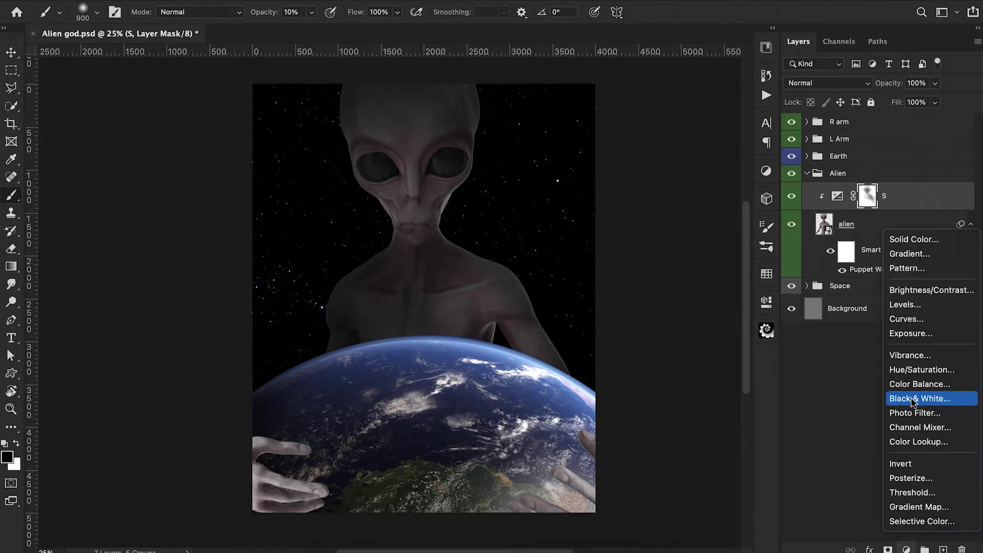
left_click(904, 334)
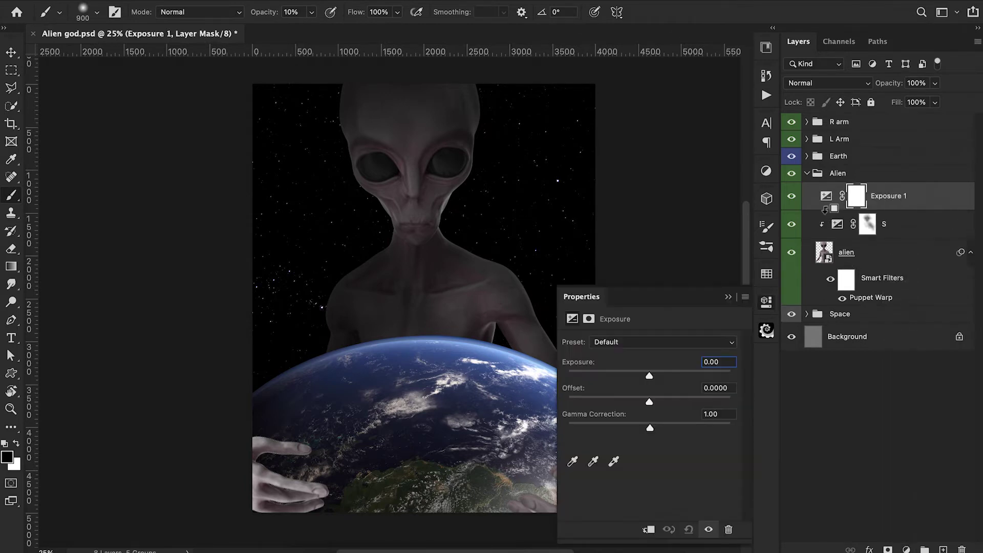
left_click(826, 210, "alt")
left_click_drag(649, 376, 614, 377)
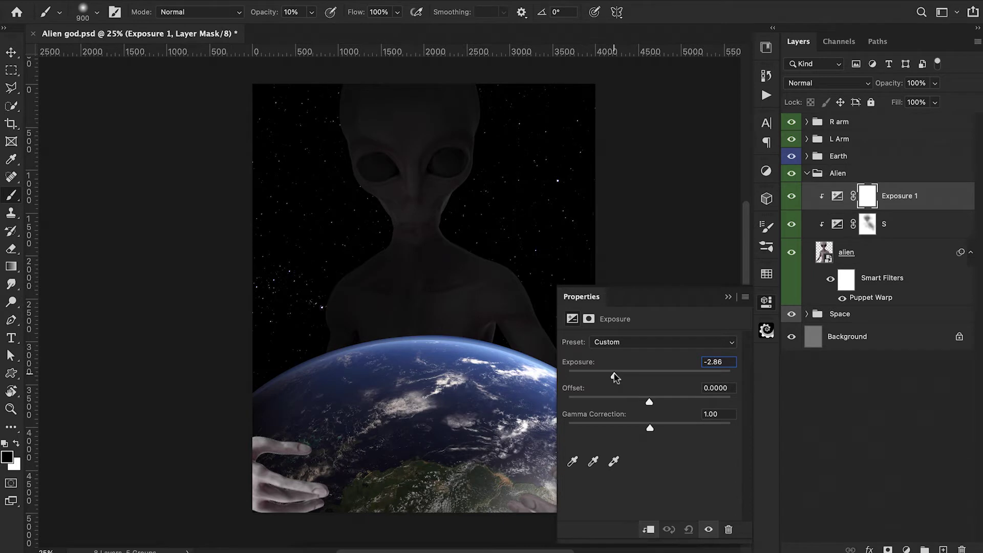
left_click(727, 296)
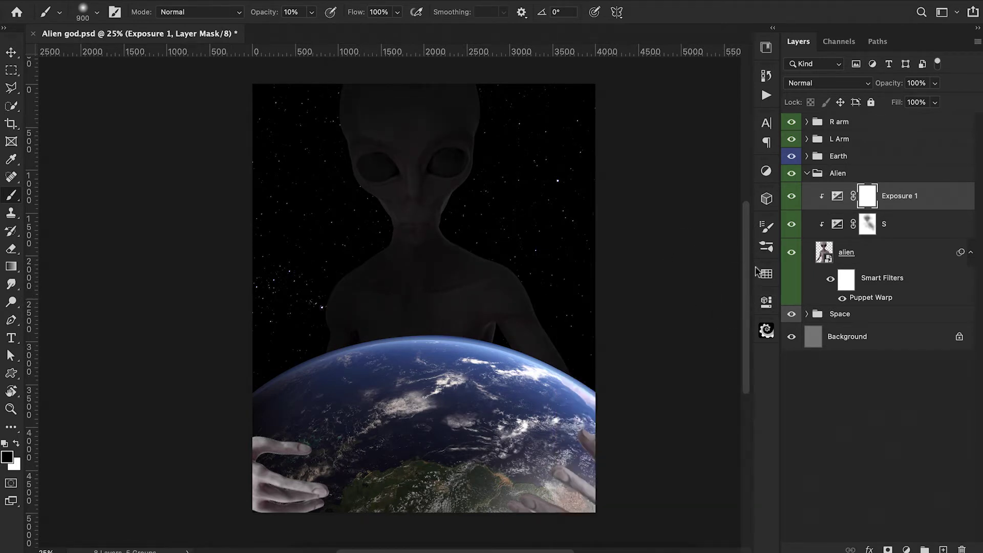
key("super+i")
Paint white on the new Exposure mask with a 900 px brush, at 40% and 20% opacity, around the alien's head and torso.
scroll(506, 143, "up", 1)
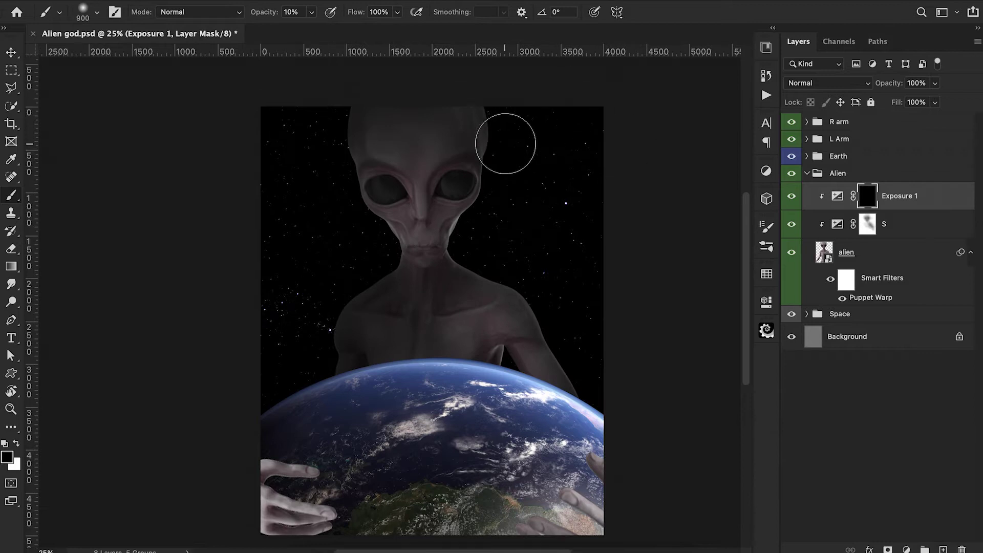
key("x")
key("4")
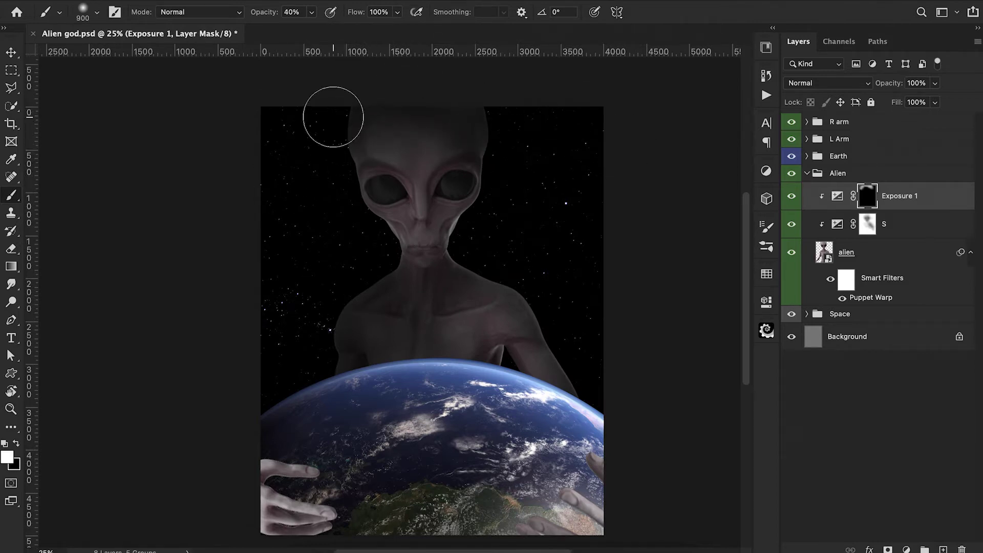
key("2")
left_click_drag(322, 162, 349, 238)
left_click_drag(398, 341, 361, 386)
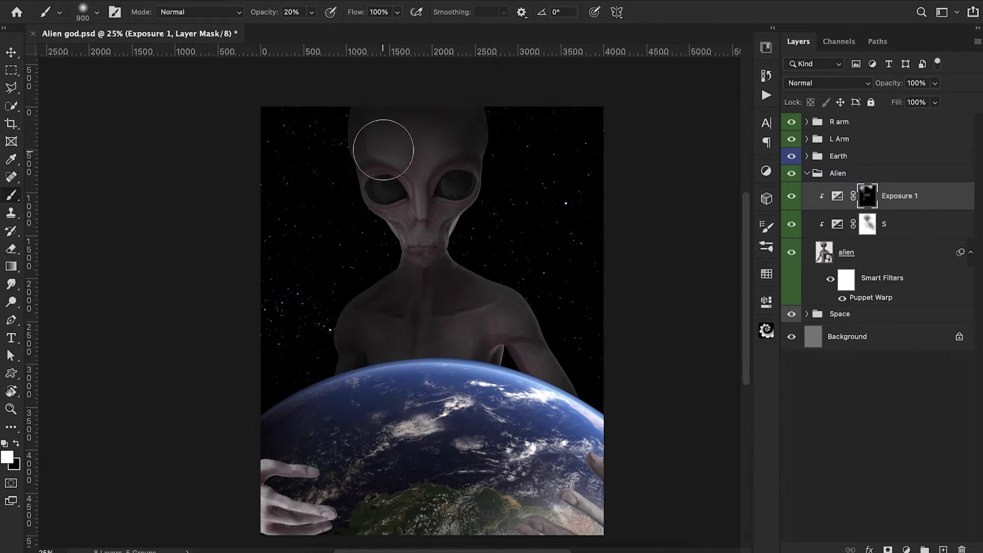
Refine the head shading on the upper Exposure mask in white, reducing the brush to 500 px at 20% opacity.
scroll(315, 115, "up", 2)
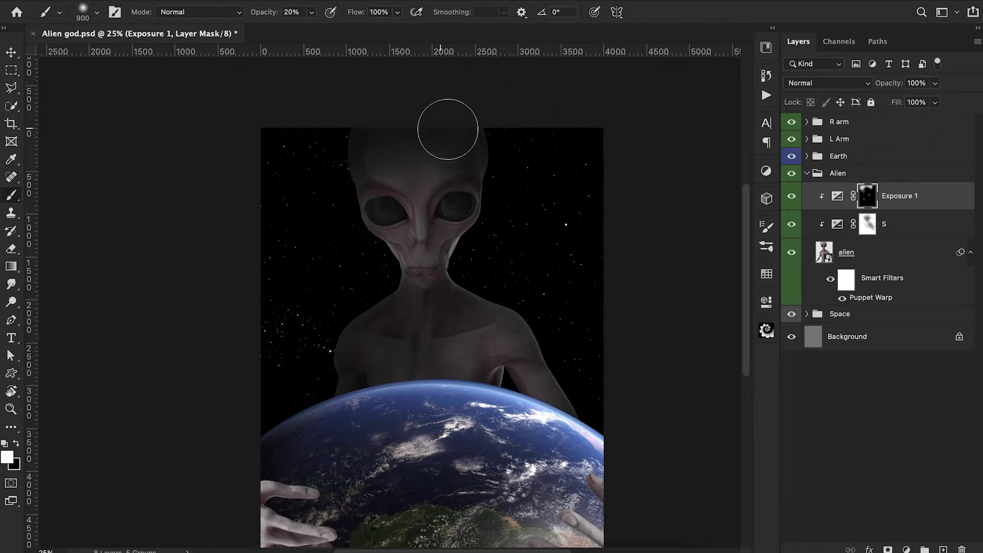
key("1")
key("bracketleft")
key("bracketleft")
key("bracketleft")
key("bracketleft")
key("2")
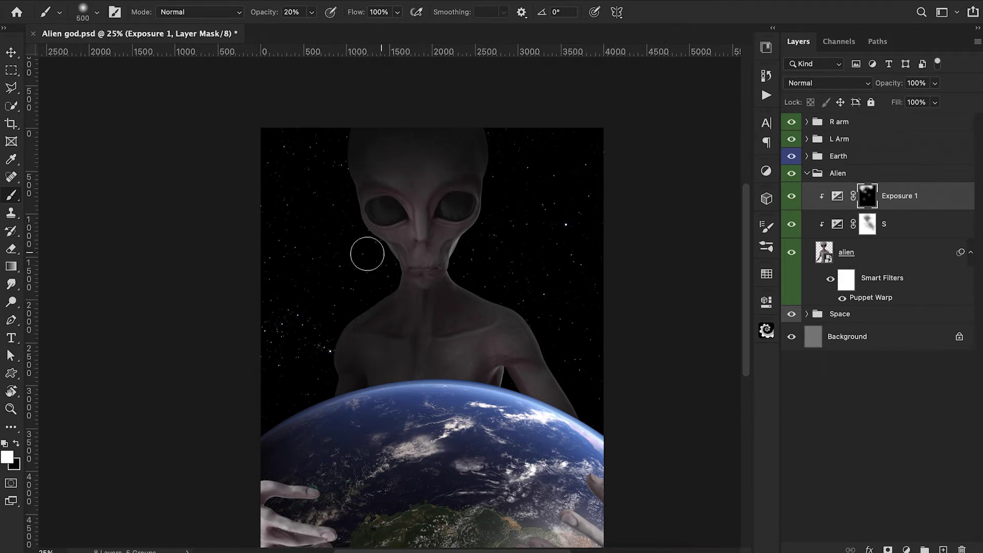
Reduce the brush to 150 px at 20% opacity for finer shading around the alien's chin and neck.
scroll(369, 328, "left", 1)
key("bracketleft")
key("bracketleft")
key("bracketleft")
key("bracketleft")
key("bracketleft")
key("bracketleft")
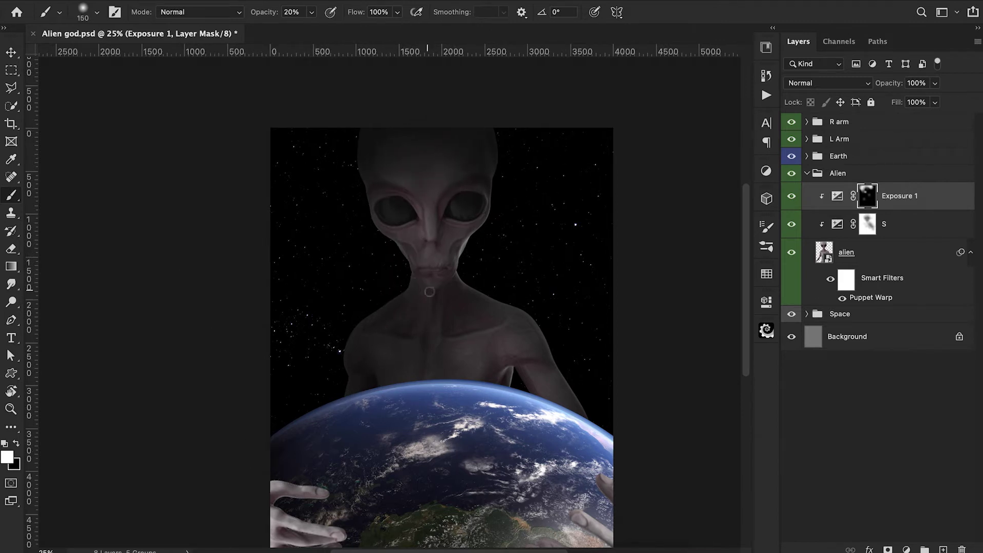
Touch up the mask around the face and neck with a 250 px brush, using white at 10% and black at 20% opacity.
key("bracketright")
key("bracketright")
key("bracketright")
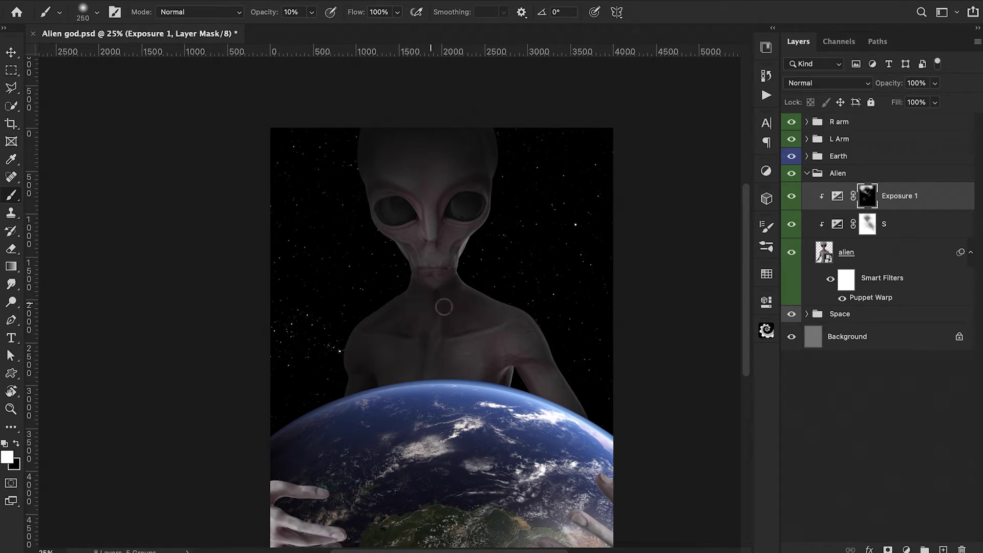
key("1")
key("x")
key("2")
Add an Exposure adjustment clipped to the L arm layer inside the L Arm group, with exposure set to -3.59.
left_click(808, 175)
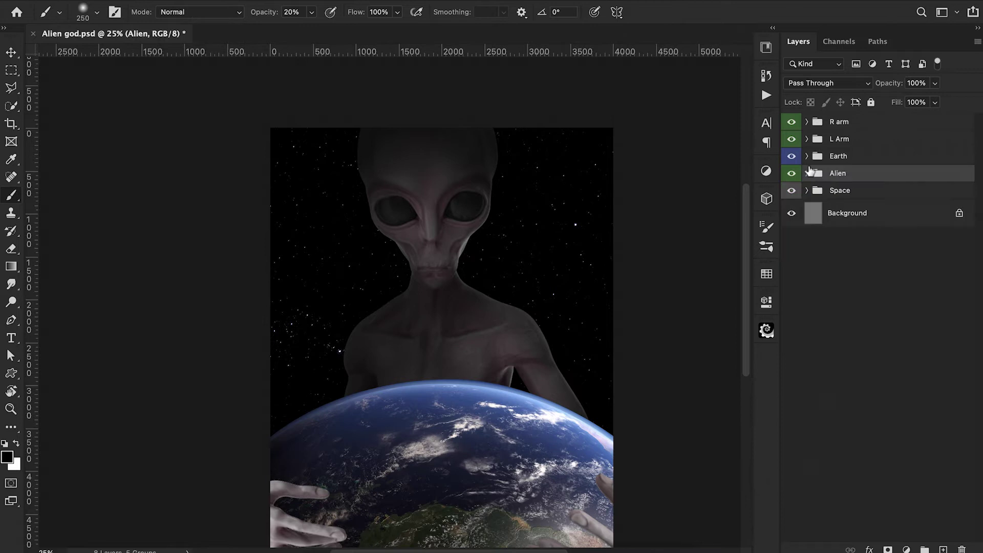
left_click(807, 139)
left_click(830, 161)
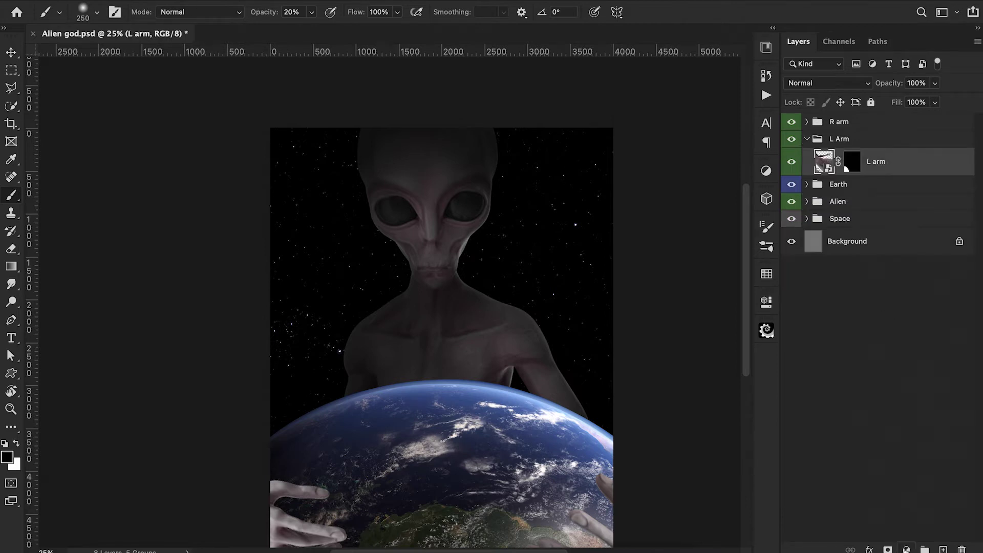
left_click(906, 548)
left_click(906, 333)
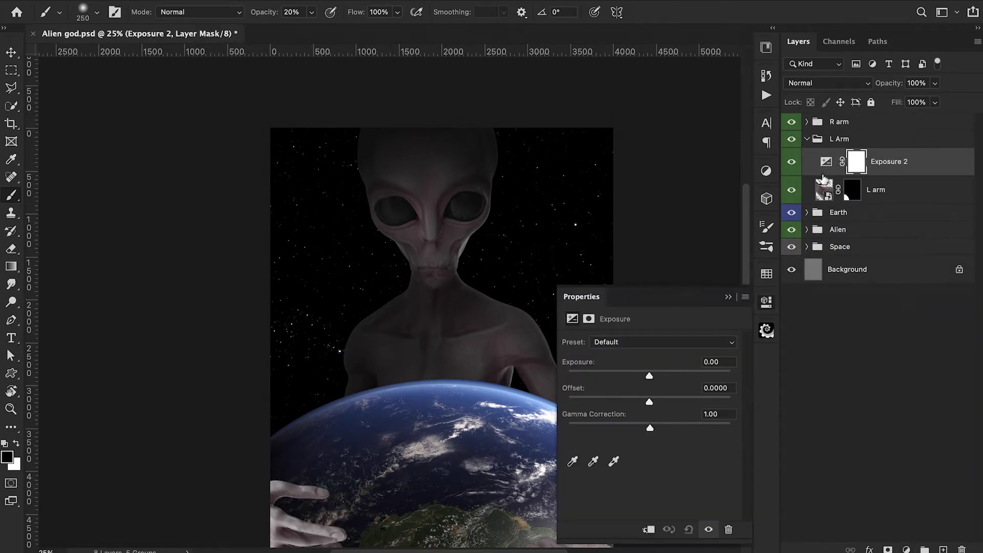
left_click(823, 177, "alt")
left_click_drag(649, 376, 615, 377)
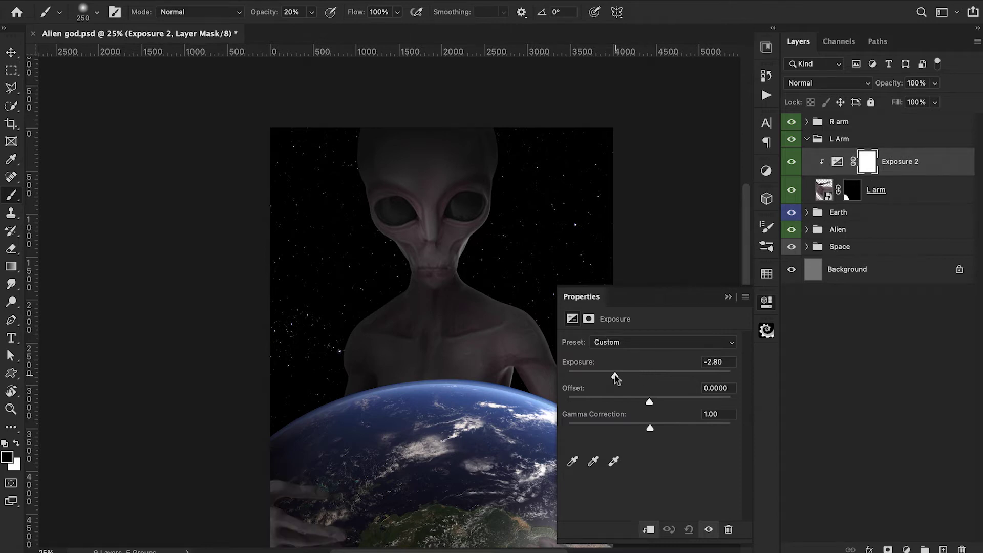
scroll(378, 363, "right", 5)
scroll(377, 364, "down", 2)
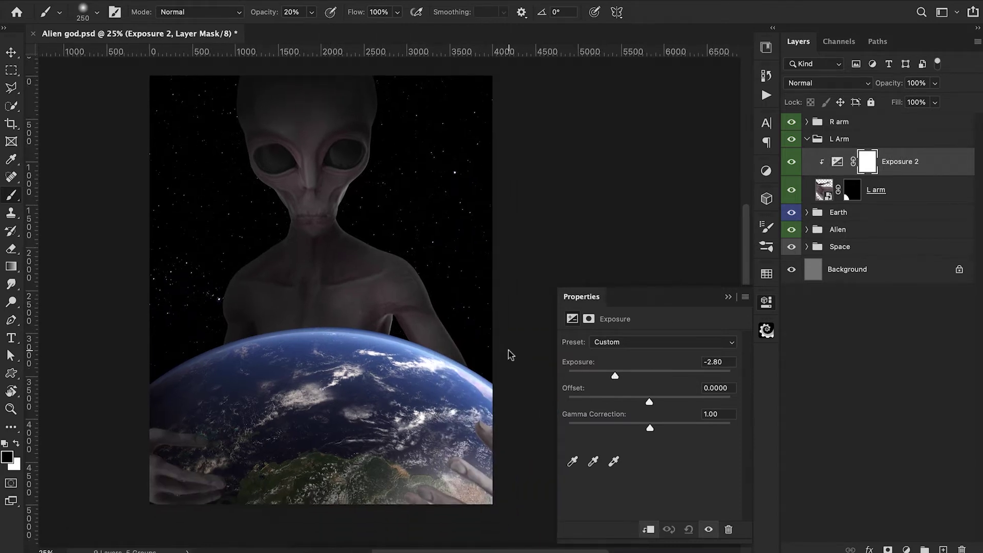
mouse_move(613, 377)
left_mouse_down()
mouse_move(597, 377)
mouse_move(605, 377)
left_mouse_up()
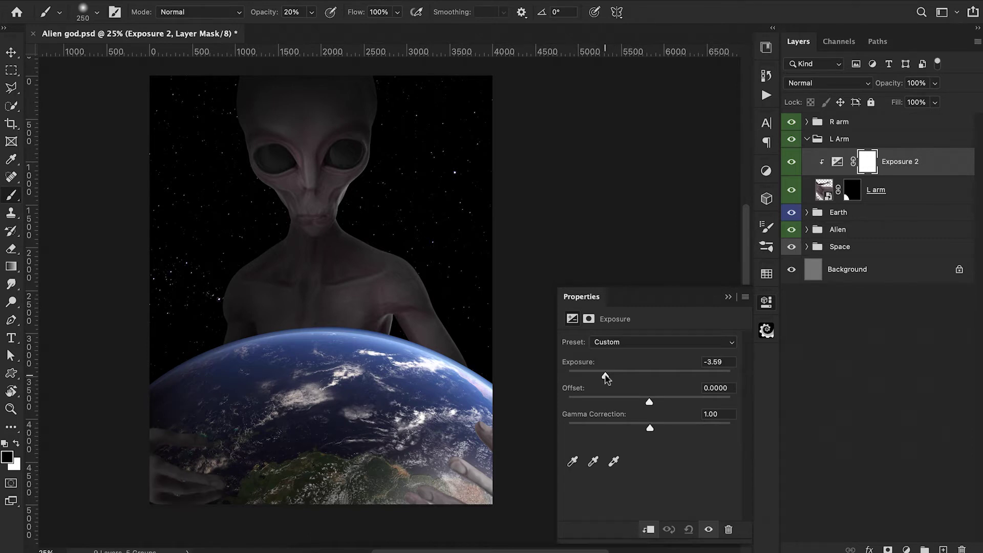
left_click(728, 297)
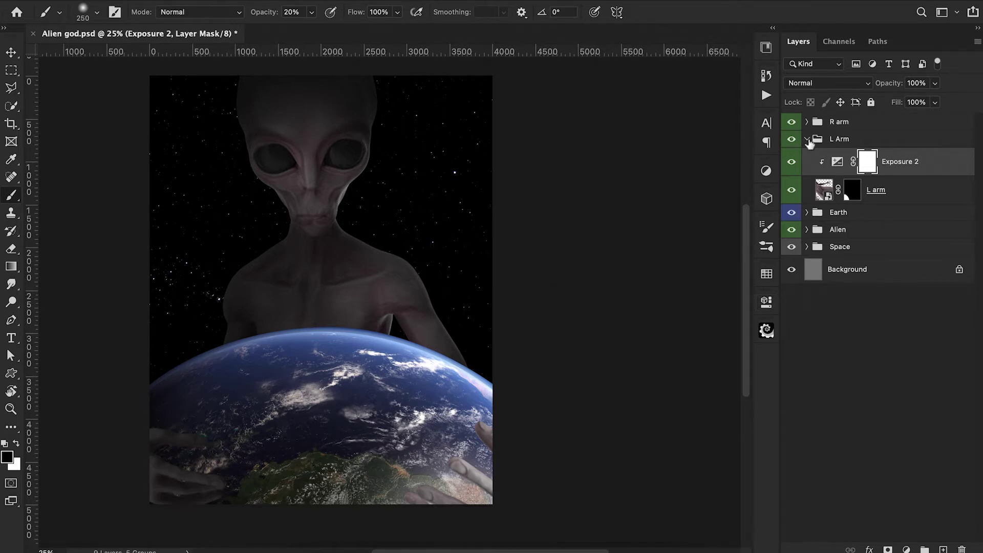
Add an Exposure adjustment clipped to the R arm layer inside the R arm group, with exposure set to -3.08.
left_click(807, 139)
left_click(807, 122)
left_click(872, 149)
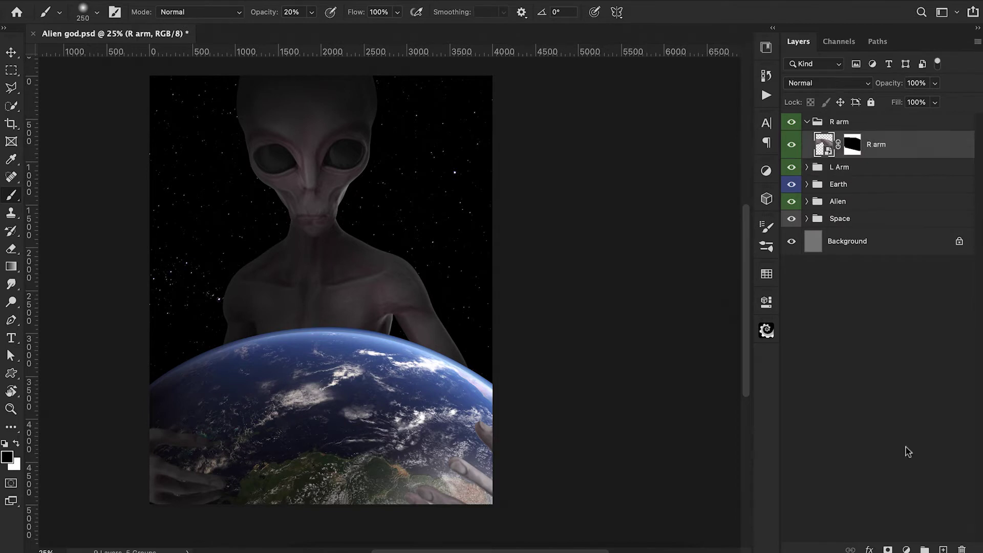
left_click(906, 549)
left_click(909, 335)
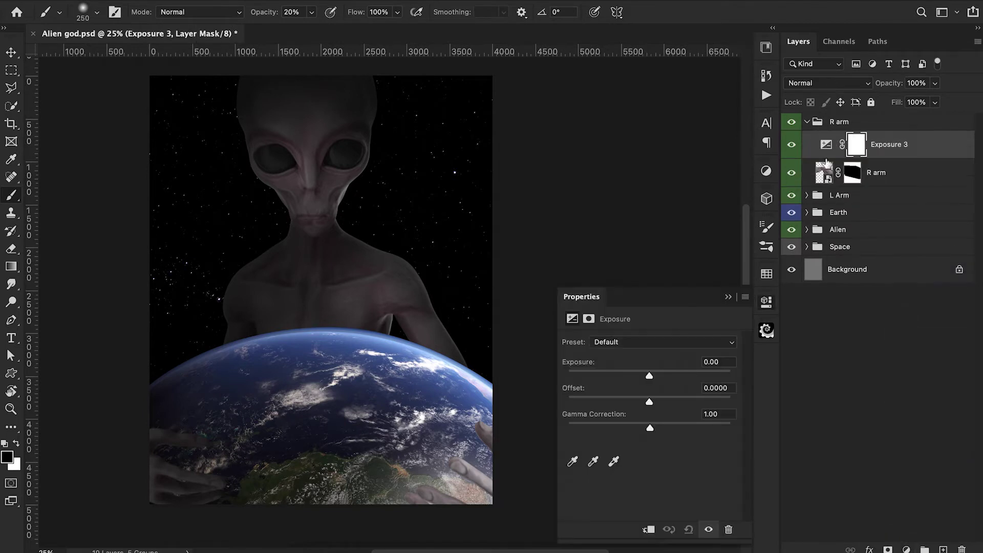
key("super+alt+g")
left_click_drag(652, 377, 617, 377)
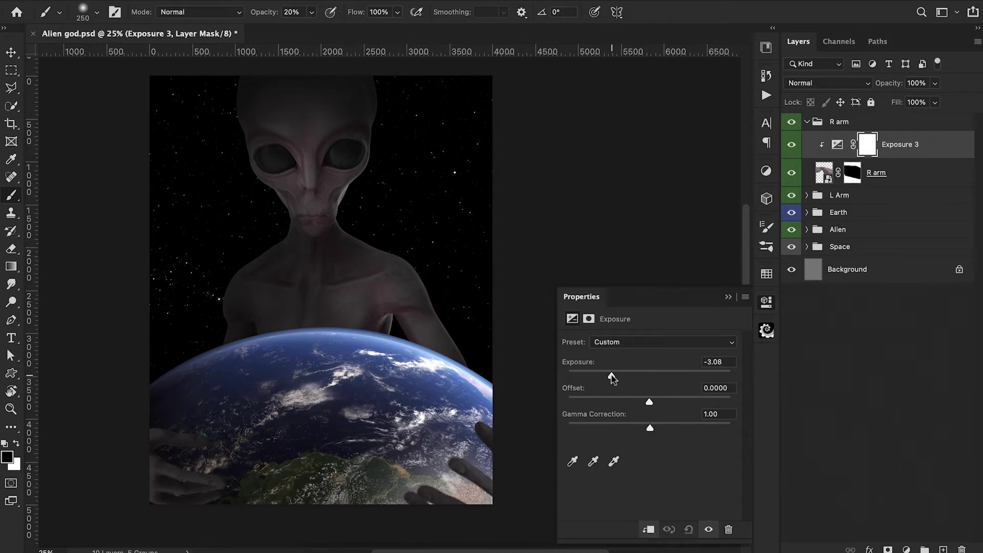
left_click(728, 296)
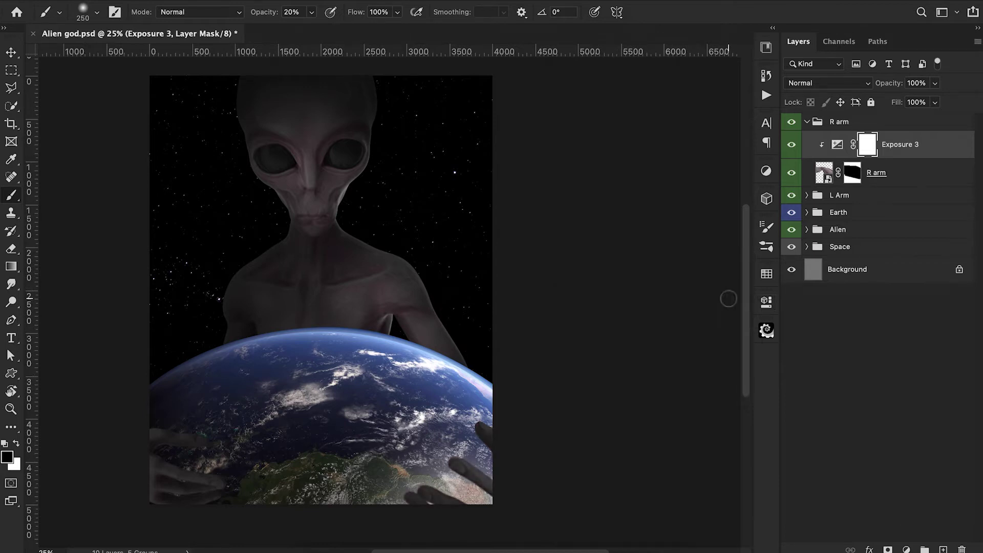
left_click(807, 122)
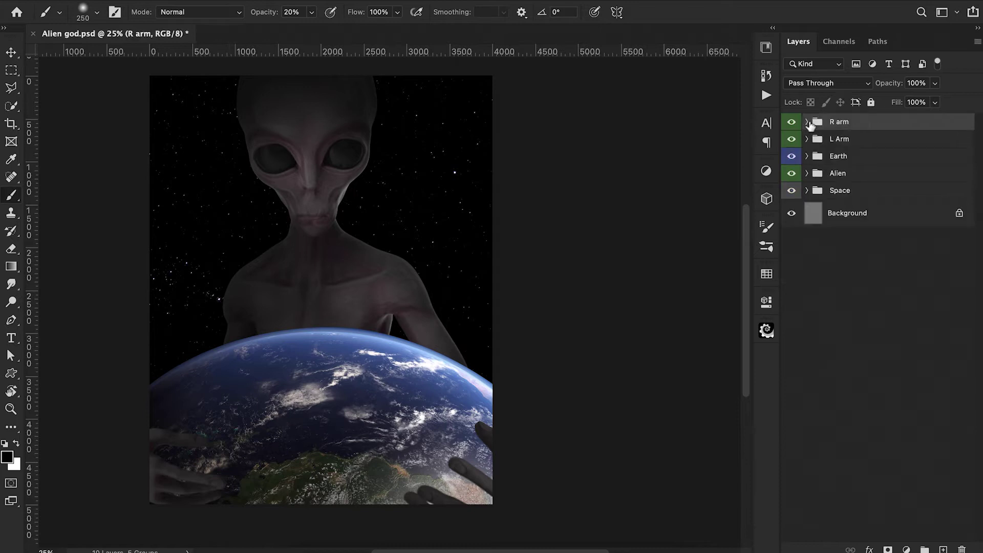
Add a Color Balance adjustment clipped above Exposure 1 in the Alien group, shifting the midtones slightly toward cyan and blue.
left_click(807, 174)
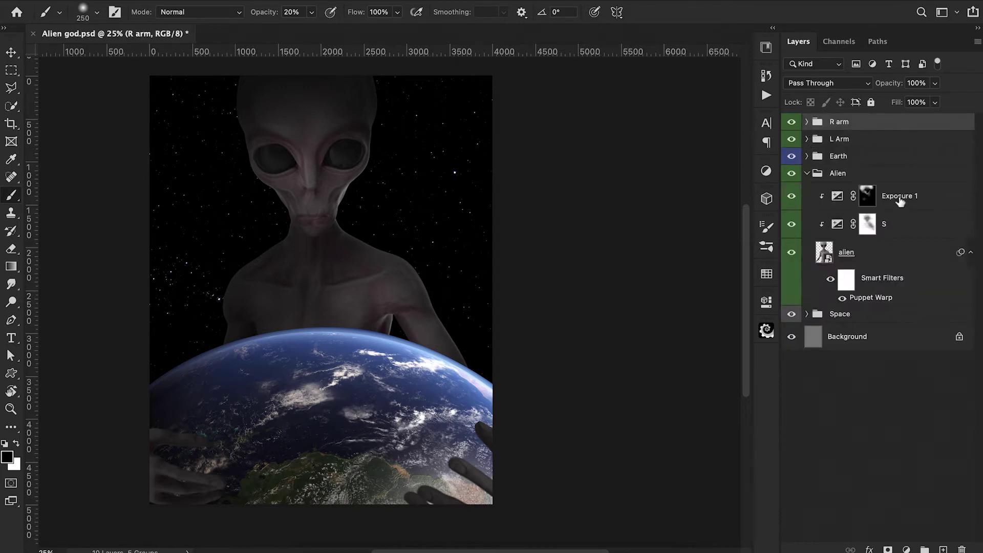
left_click(899, 200)
left_click(906, 549)
left_click(920, 384)
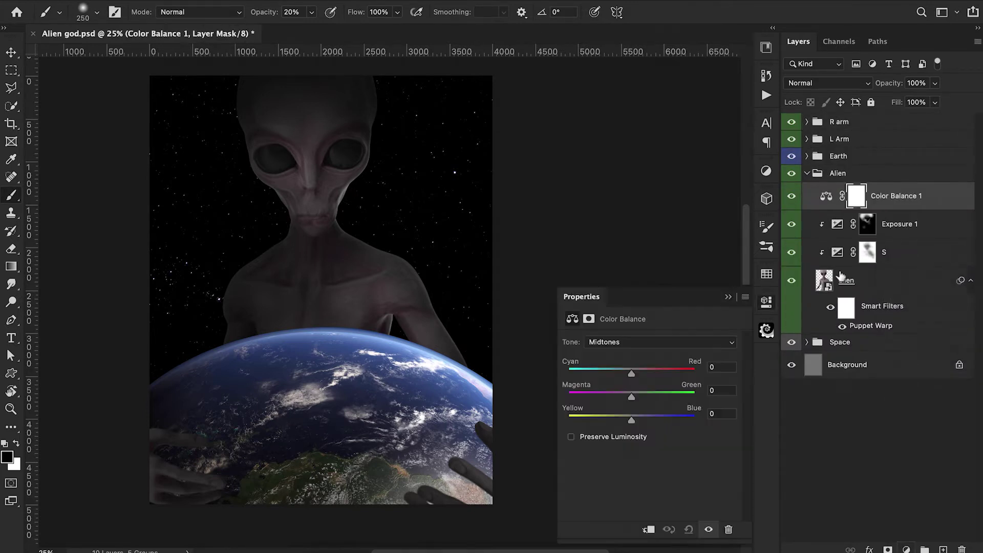
left_click(825, 209, "alt")
left_click_drag(631, 373, 627, 373)
left_click_drag(631, 419, 634, 421)
Set the Color Balance shadows to -3 Cyan/Red and +4 Yellow/Blue, and shift the highlights slightly toward cyan and blue.
left_click(623, 342)
left_click(621, 330)
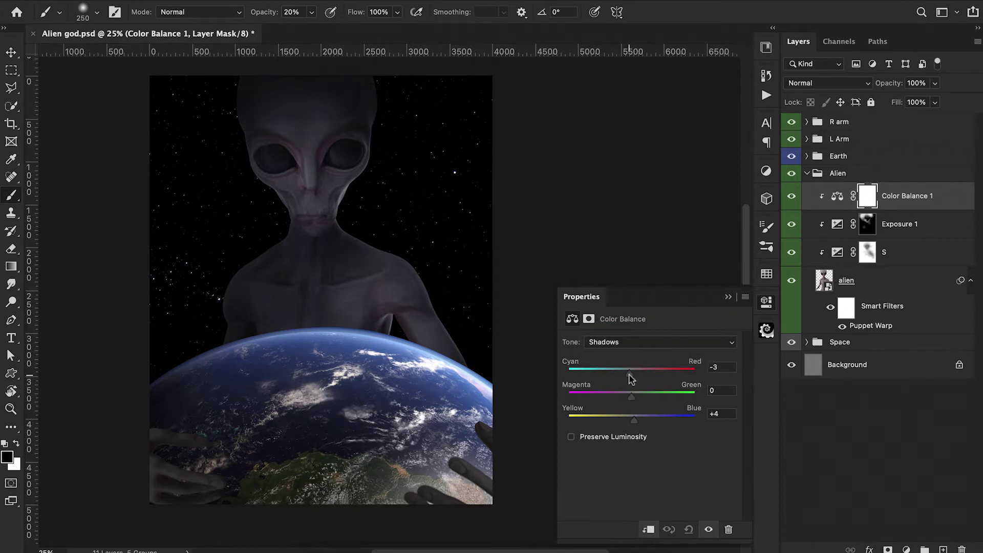
left_click(623, 342)
left_click(614, 366)
left_click_drag(631, 420, 634, 423)
left_click_drag(631, 374, 630, 375)
left_click(791, 198)
left_click(791, 199)
Add a clipped Hue/Saturation adjustment between Exposure 1 and Color Balance 1 in the Alien group, with saturation set to -51.
left_click(889, 233)
right_click(889, 233)
left_click(908, 369)
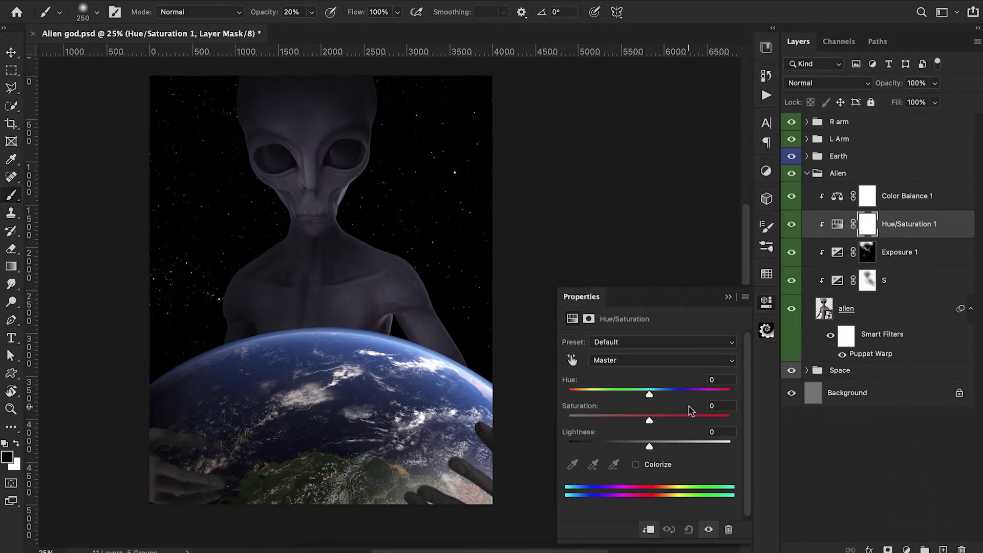
left_click_drag(649, 422, 609, 425)
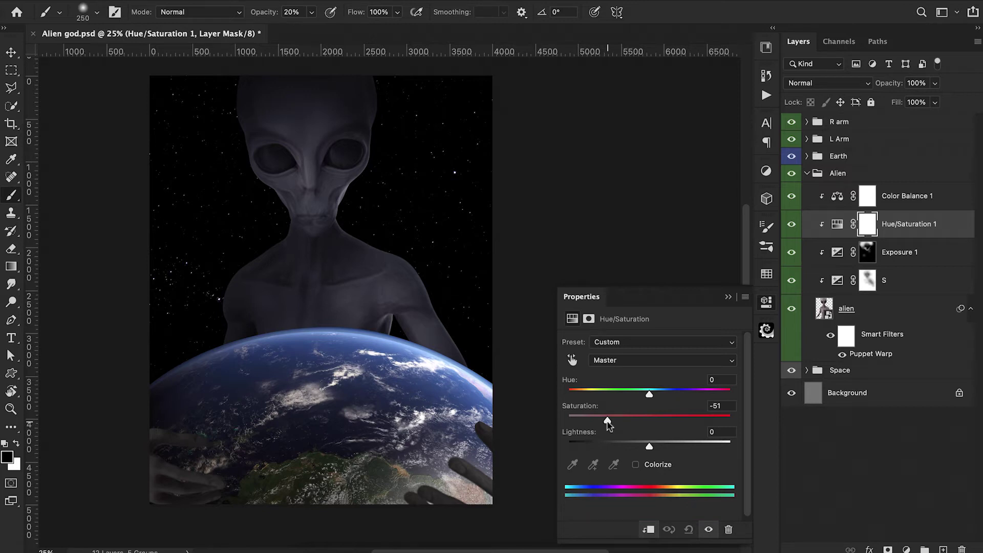
left_click(728, 297)
Lower the alien's Color Balance 1 layer opacity to 80%, compare it on and off, and collapse the Alien group.
left_click(898, 197)
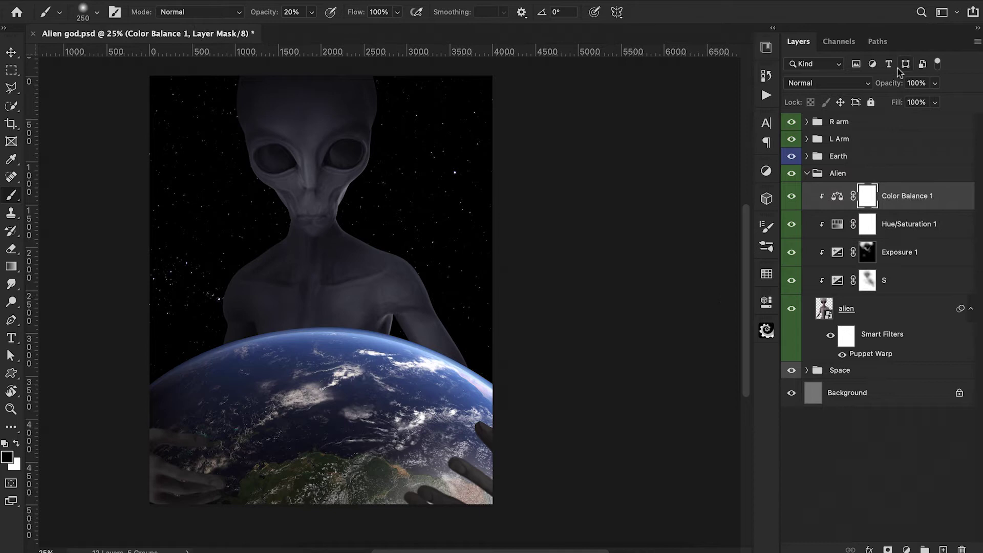
left_click_drag(892, 88, 879, 91)
left_click(792, 197)
left_click(792, 198)
left_click(806, 173)
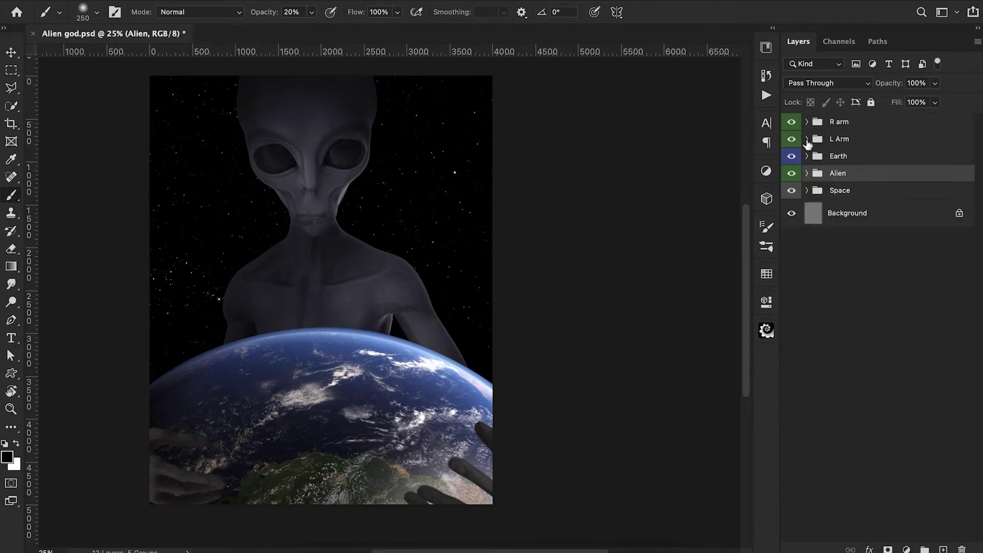
Add a Hue/Saturation adjustment clipped above Exposure 2 in the L Arm group, with saturation set to -52.
left_click(806, 139)
left_click(899, 161)
left_click(906, 549)
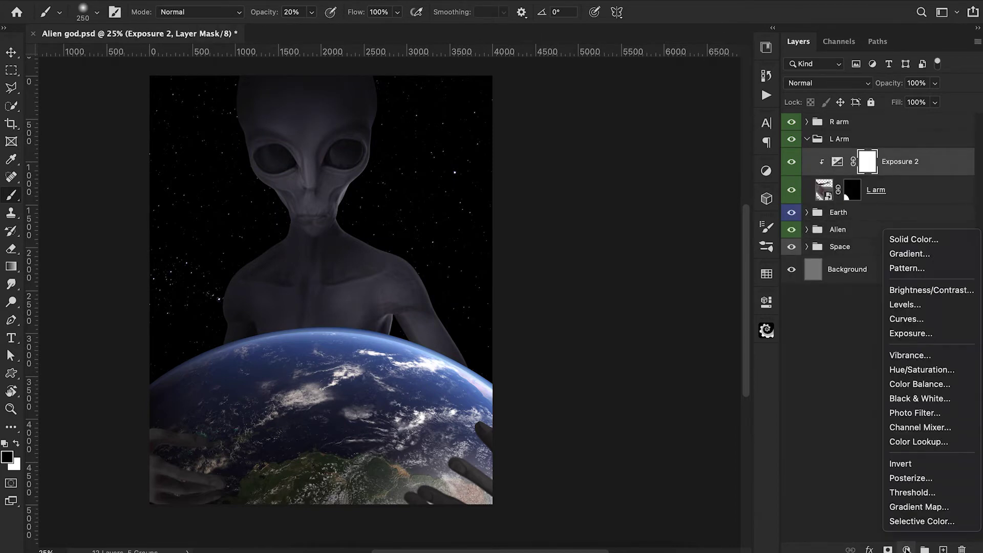
left_click(915, 383)
left_click(824, 175, "alt")
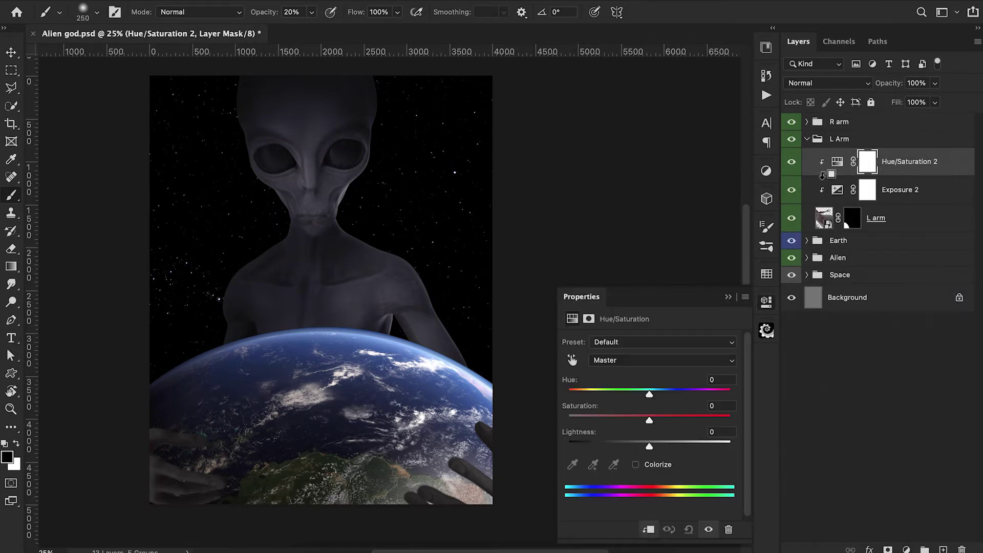
left_click_drag(649, 421, 604, 421)
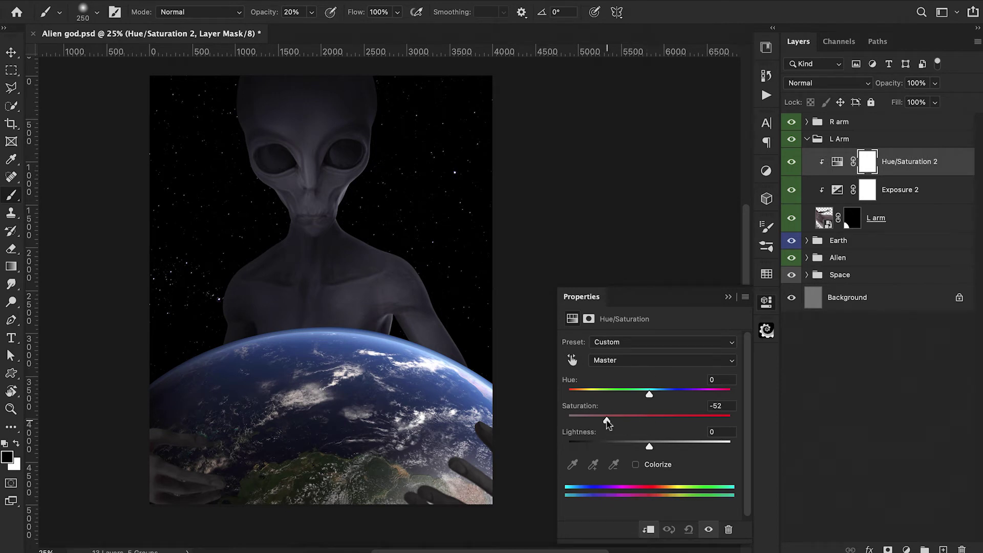
left_click(728, 297)
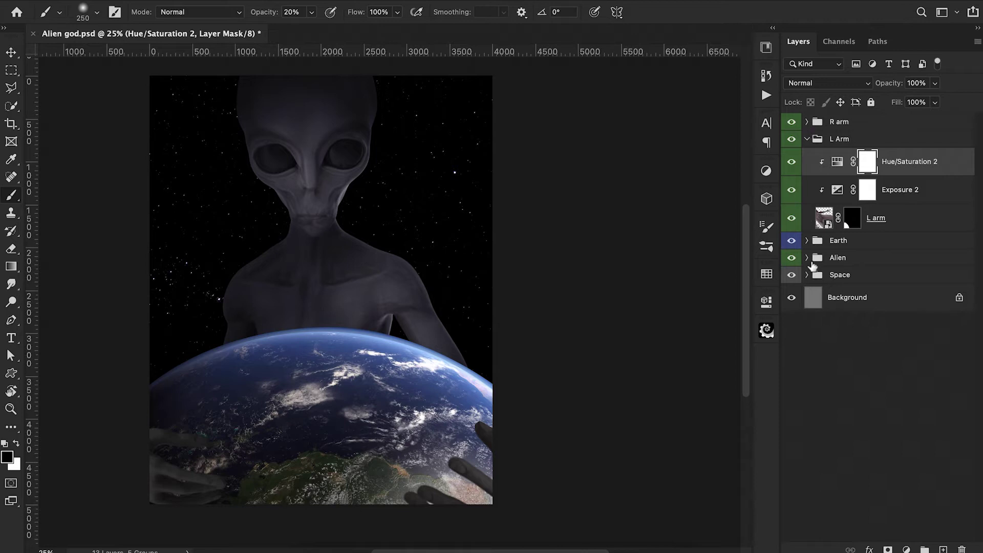
Duplicate the alien's Color Balance 1 to the top of the L Arm group and clip it to the arm.
left_click(806, 258)
left_click_drag(837, 291, 823, 174)
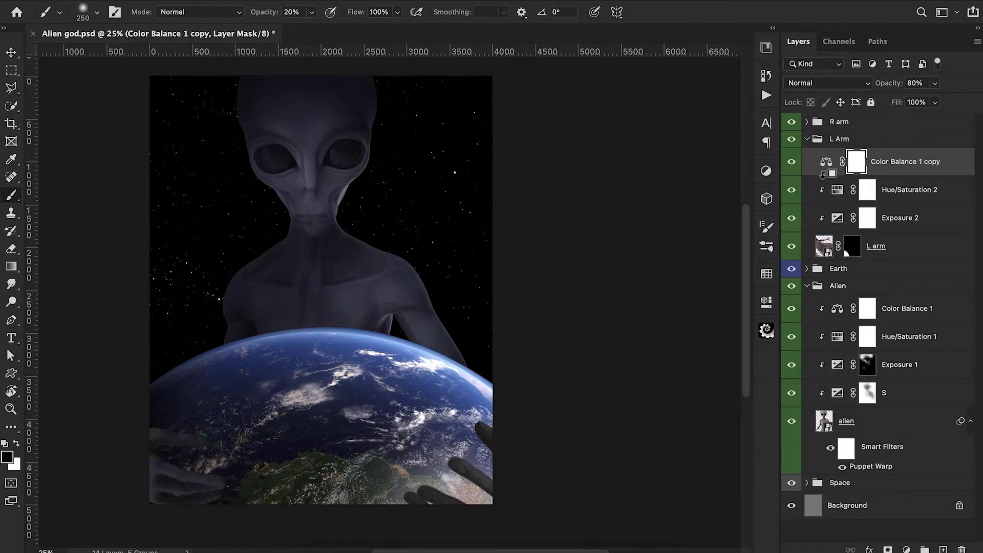
left_click(823, 174, "alt")
left_click(807, 285)
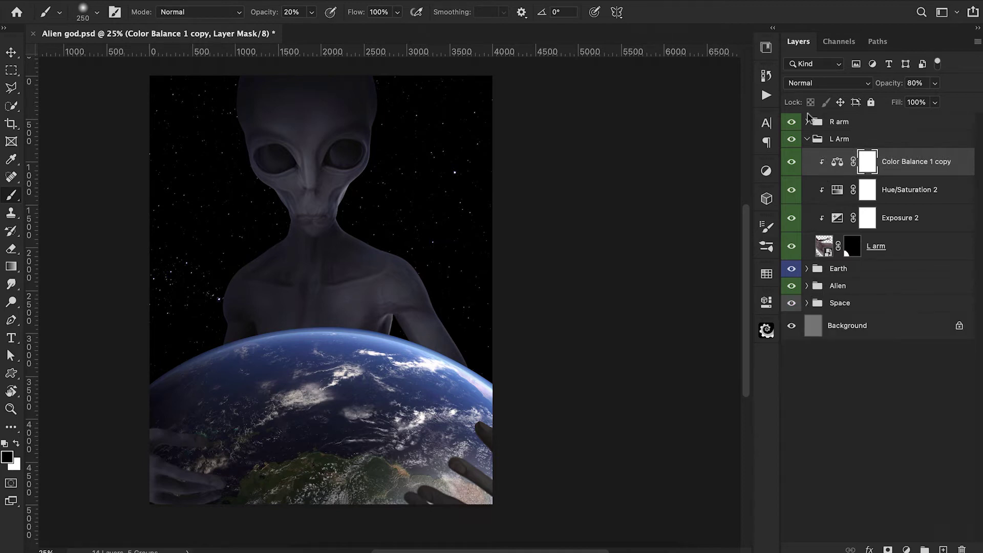
Duplicate the L Arm group's Hue/Saturation and Color Balance adjustments into the R arm group, clipped above Exposure 3, and collapse both groups.
left_click(807, 122)
left_click_drag(836, 253, 830, 154)
left_click_drag(836, 249, 827, 154)
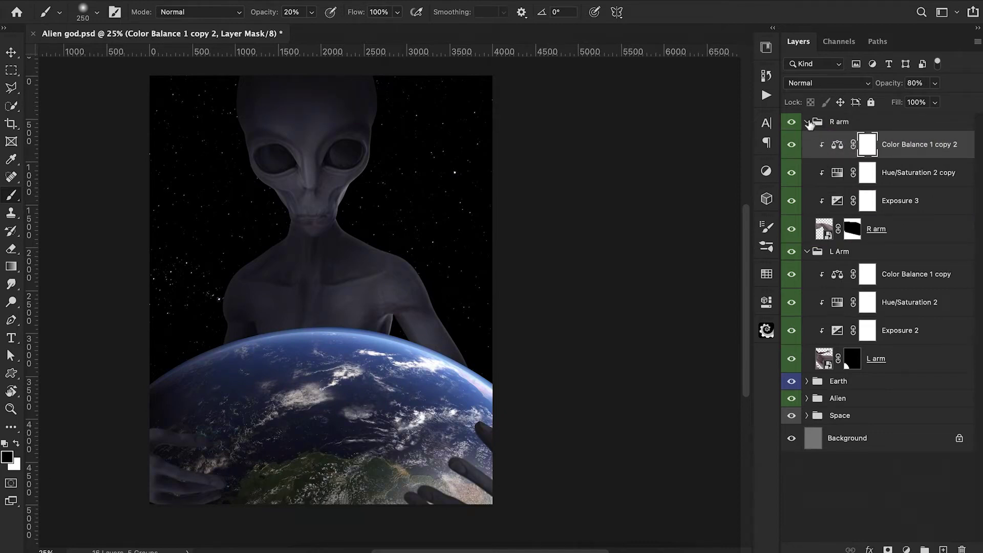
left_click(808, 123)
left_click(807, 139)
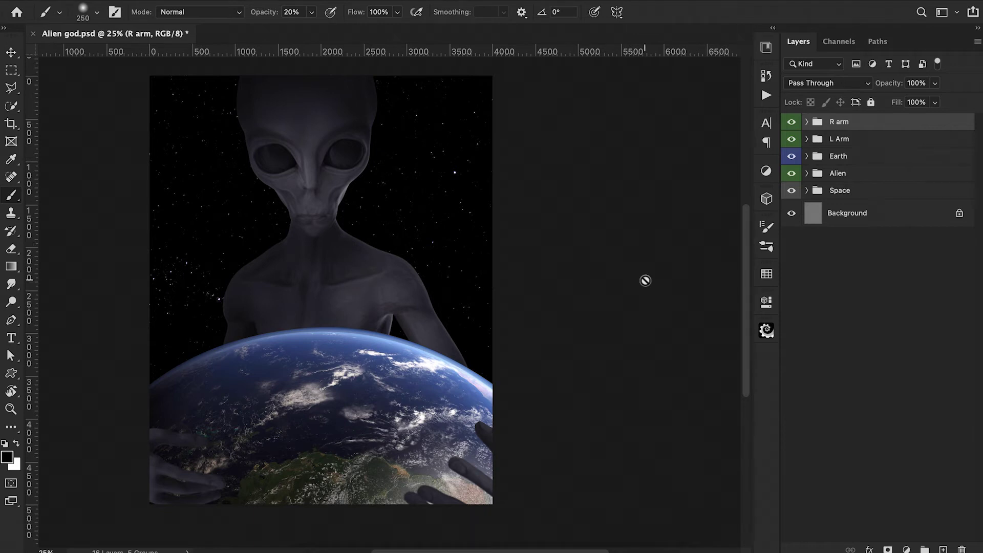
Add a Levels adjustment clipped to the Earth layer, with midtones at 1.08, white input at 241 and a slightly raised black point.
scroll(645, 281, "left", 2)
left_click(906, 549)
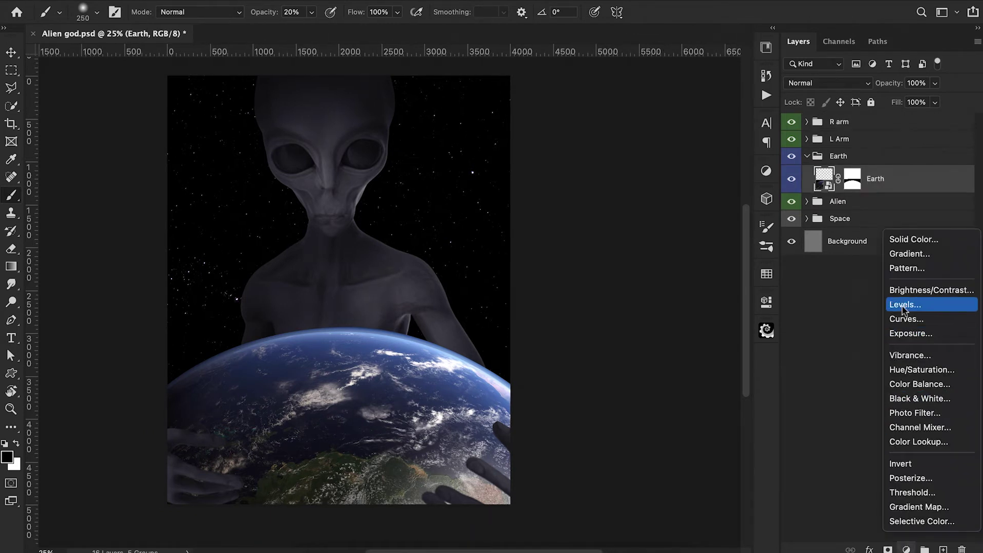
left_click(904, 306)
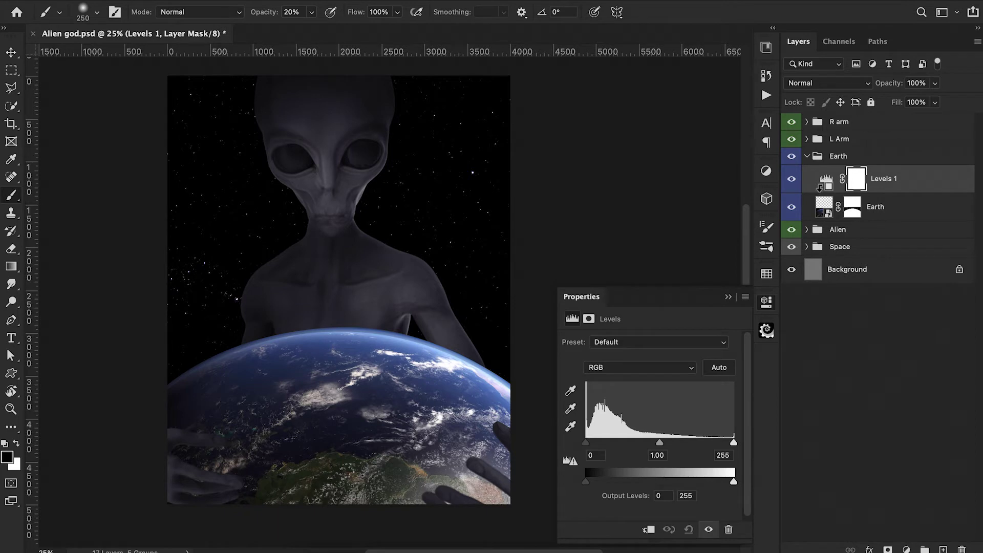
left_click_drag(660, 442, 657, 443)
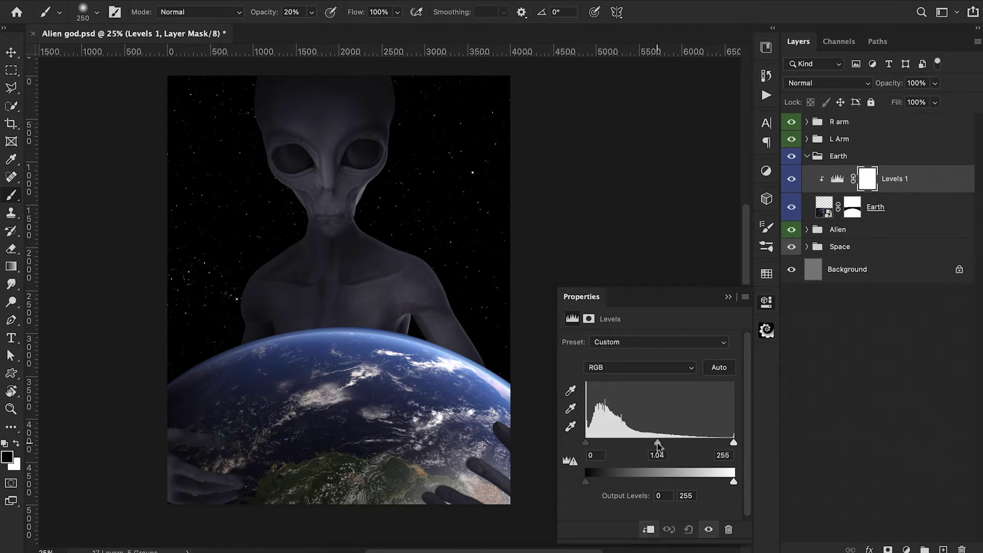
left_click_drag(733, 443, 726, 447)
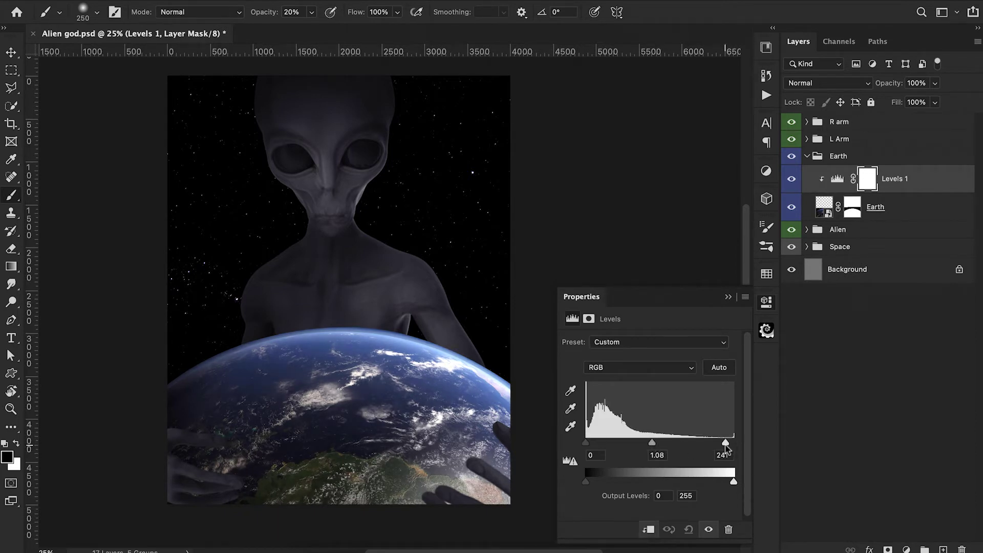
left_click_drag(586, 448, 588, 445)
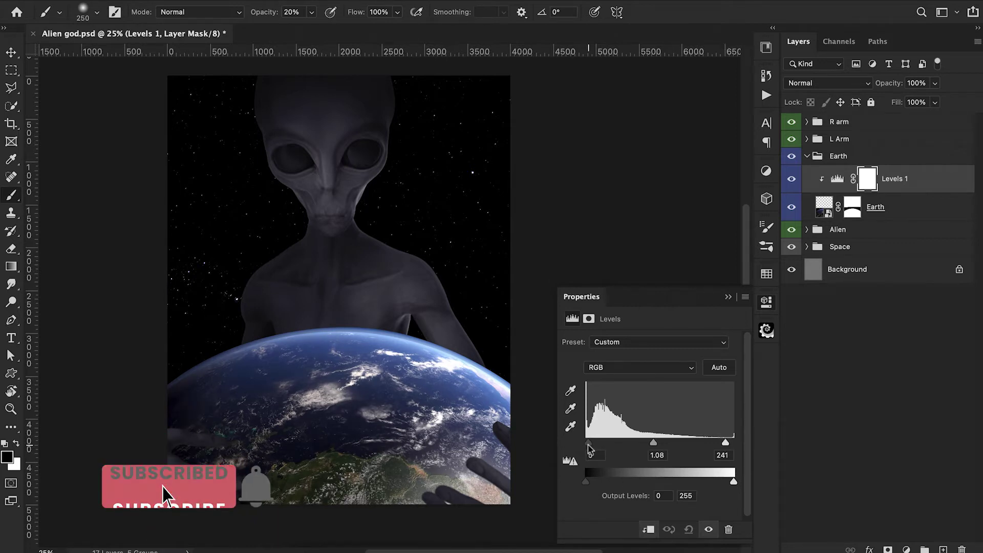
left_click(728, 297)
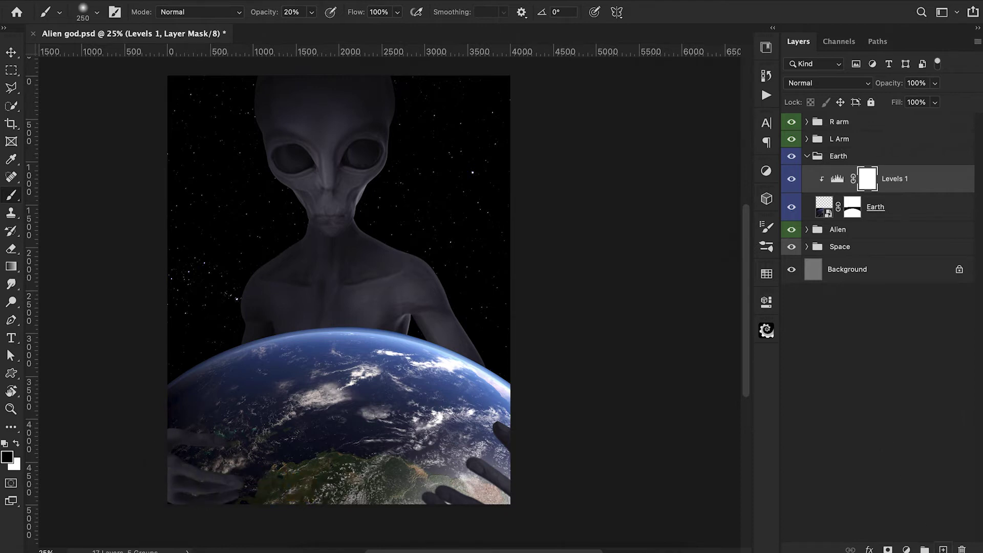
Create a new layer beneath the Earth layer and set the foreground to light blue #68a4ff, starting from a colour sampled at the planet's rim.
left_click(896, 214)
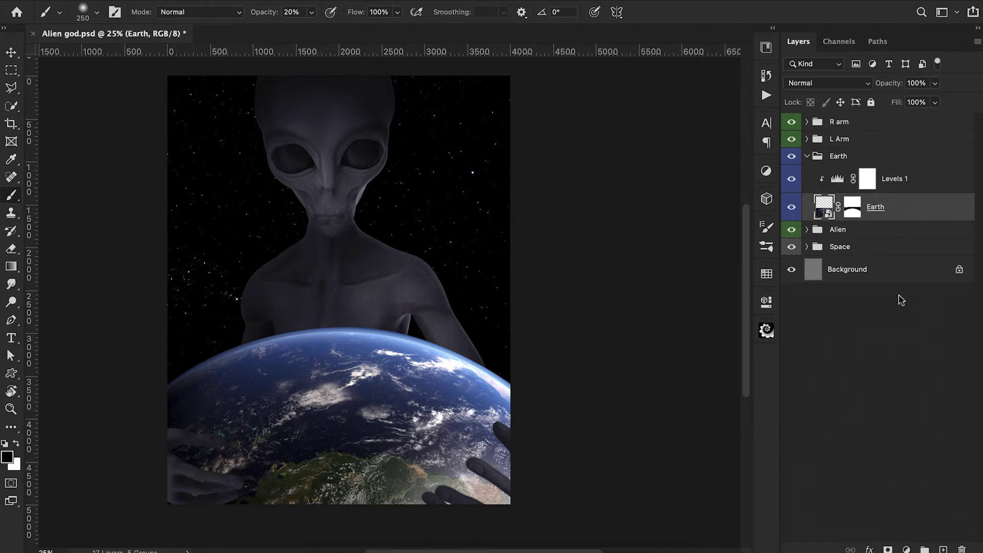
left_click(942, 548, "super")
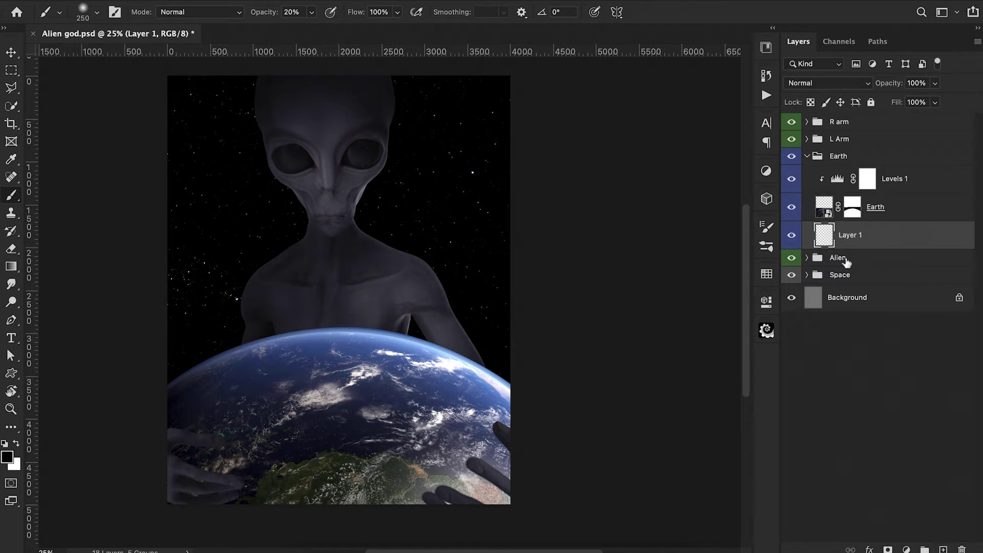
key("i")
left_click(401, 338, "alt")
left_click(6, 457)
left_click(697, 30)
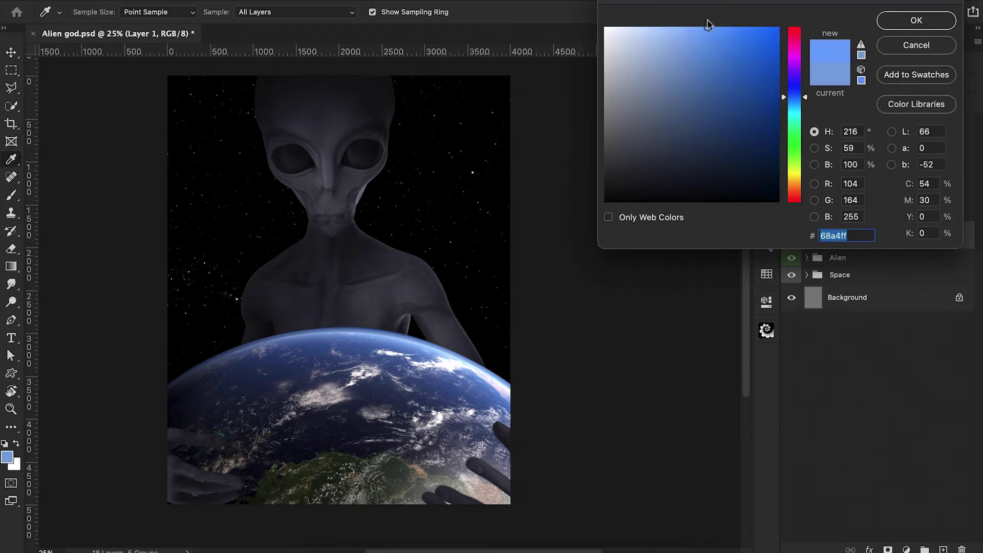
left_click(903, 20)
Paint a soft blue atmospheric glow along Earth's horizon on Layer 1 with a 700 px brush at 10% opacity.
key("1")
key("bracketright")
key("bracketright")
key("bracketright")
key("bracketright")
mouse_move(432, 349)
left_mouse_down()
mouse_move(402, 332)
mouse_move(275, 333)
mouse_move(147, 386)
left_mouse_up()
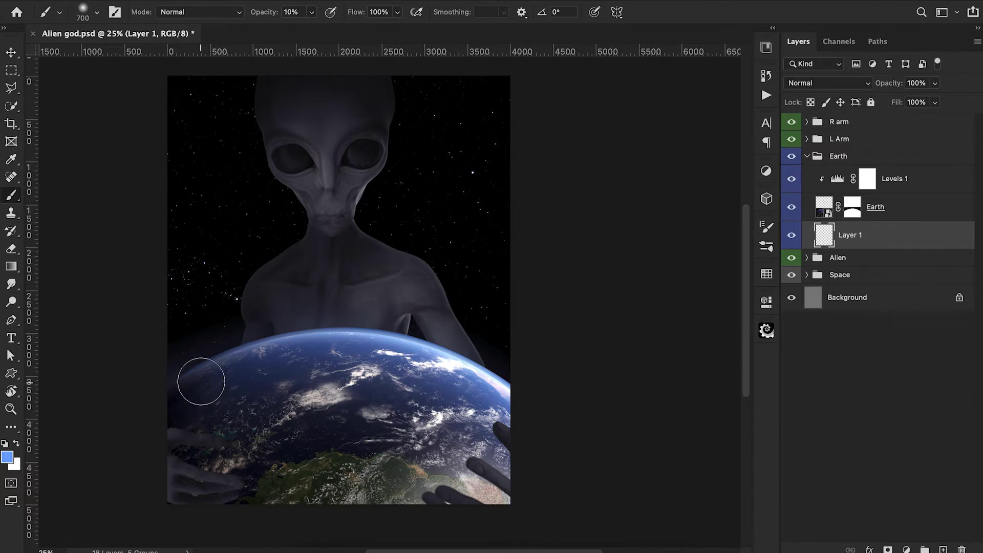
mouse_move(261, 359)
left_mouse_down()
mouse_move(348, 346)
mouse_move(445, 367)
mouse_move(499, 404)
left_mouse_up()
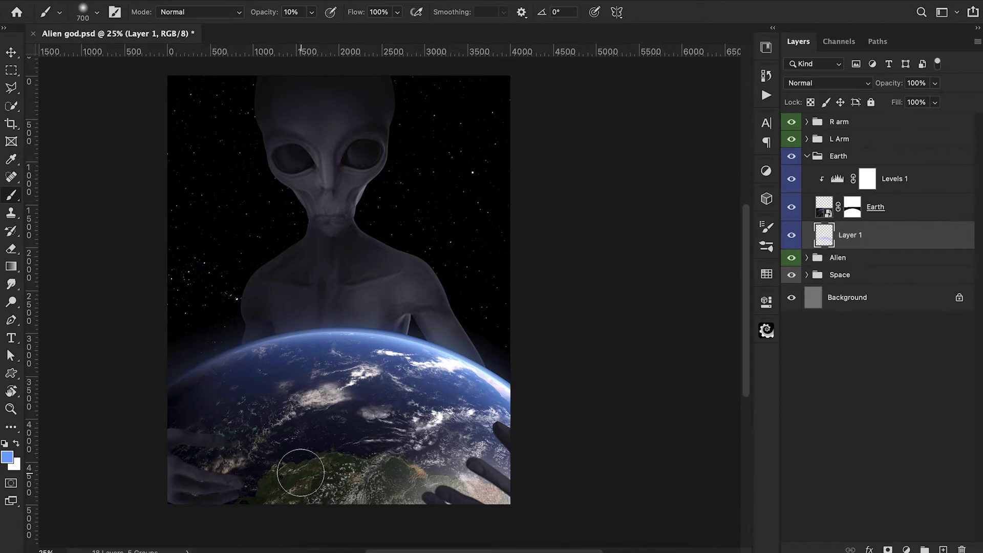
Create a new layer above Levels 1 in the Earth group and brush blue haze across the planet's upper curve at 10% opacity.
left_click(894, 185)
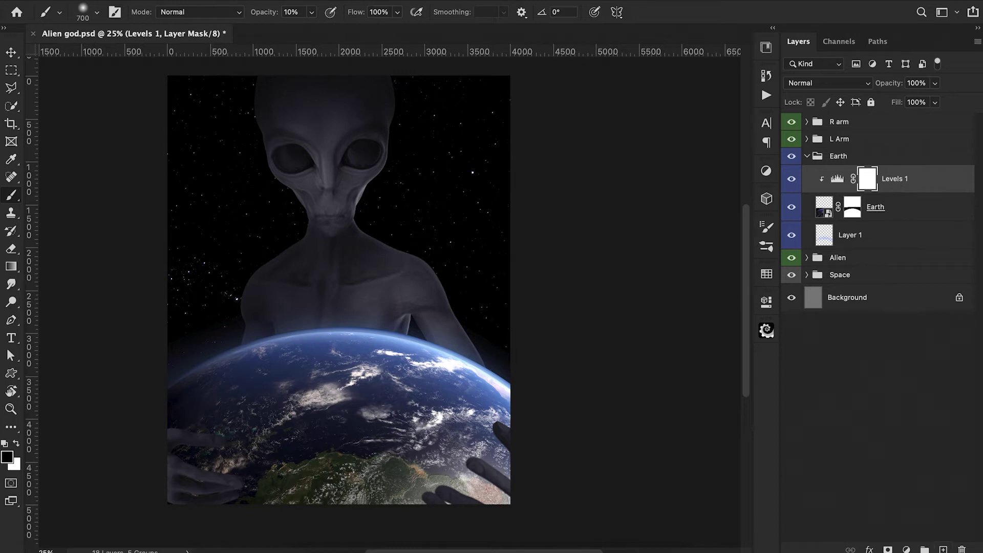
key("ctrl+shift+alt+n")
left_click(502, 334, "alt")
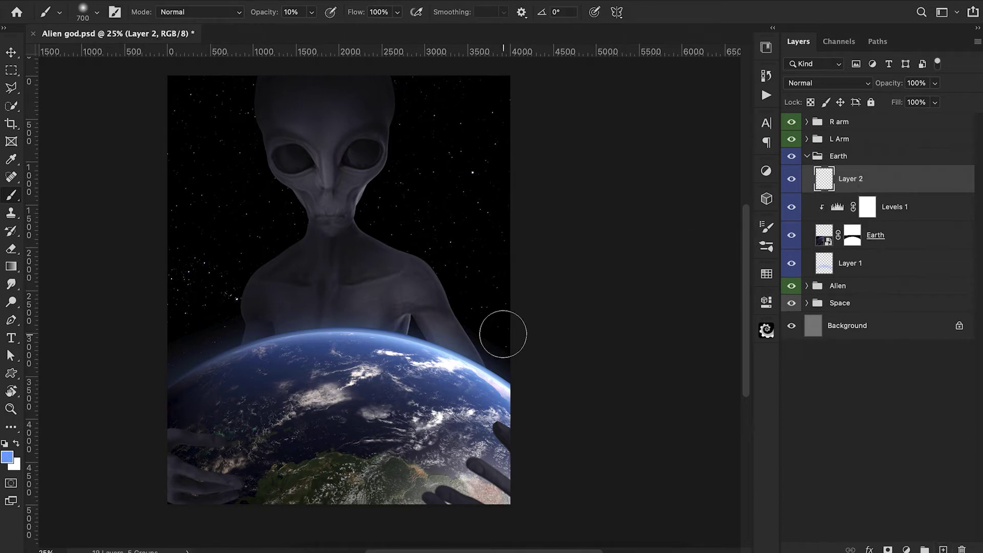
key("bracketright")
key("bracketright")
key("bracketright")
mouse_move(504, 382)
left_mouse_down()
mouse_move(428, 354)
mouse_move(347, 345)
mouse_move(269, 355)
mouse_move(136, 411)
left_mouse_up()
Enlarge the brush to 1500 px and dab more blue haze over Earth's left edge on Layer 2.
key("bracketright")
key("bracketright")
key("bracketright")
key("bracketright")
key("bracketright")
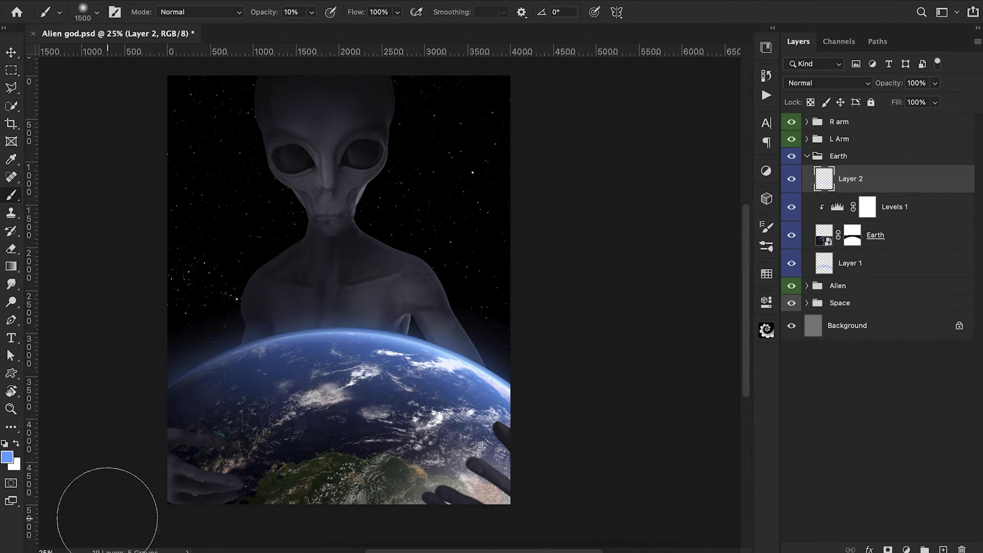
left_click(181, 428)
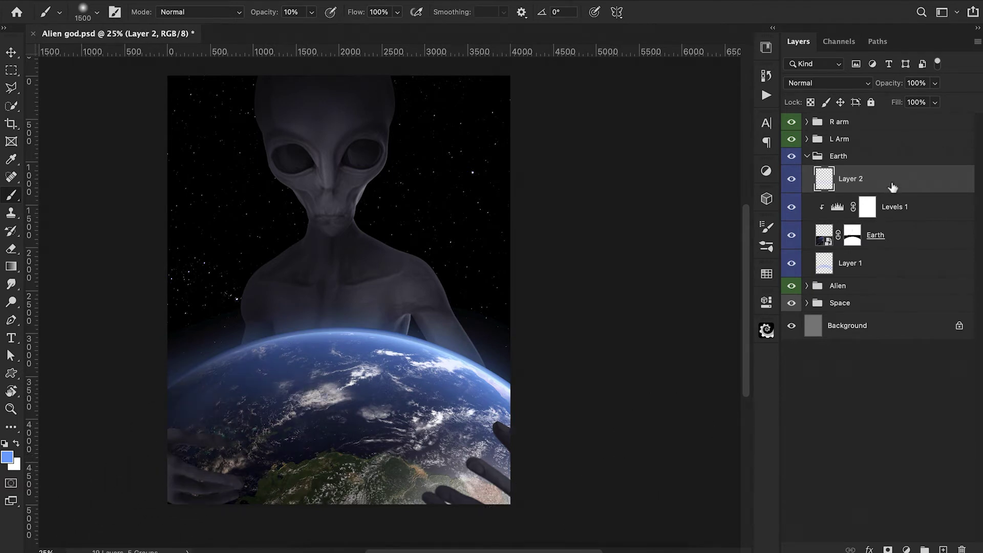
Add a layer mask to Layer 1 and paint black at 20% opacity to soften the glow around Earth's left edge.
left_click(890, 263)
left_click(887, 549)
key("e")
key("b")
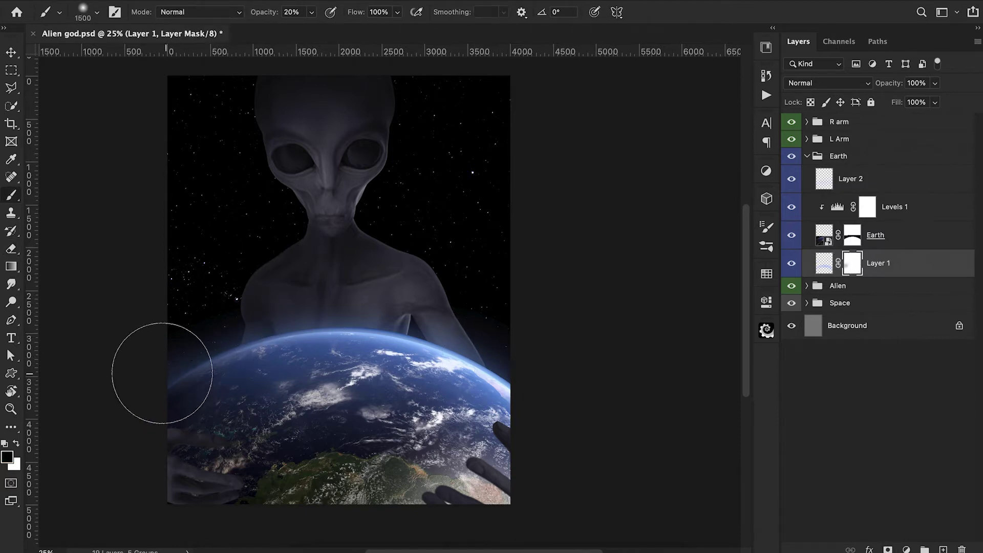
left_click_drag(158, 443, 252, 428)
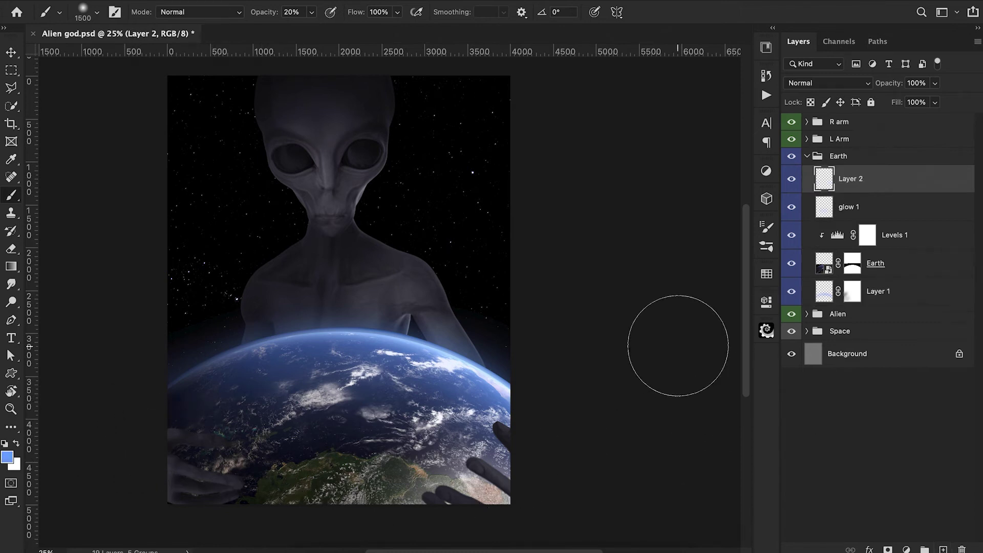
Set the foreground to a very pale blue-white and dab haze over Earth's right side on Layer 2 with an 1800 px brush at 10% opacity.
key("x")
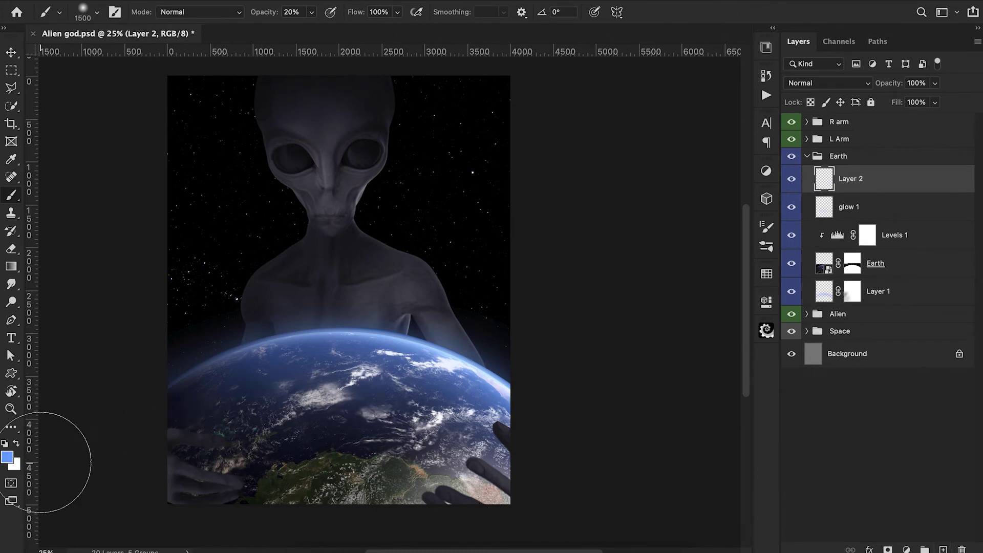
left_click(434, 371, "alt")
left_click(8, 456)
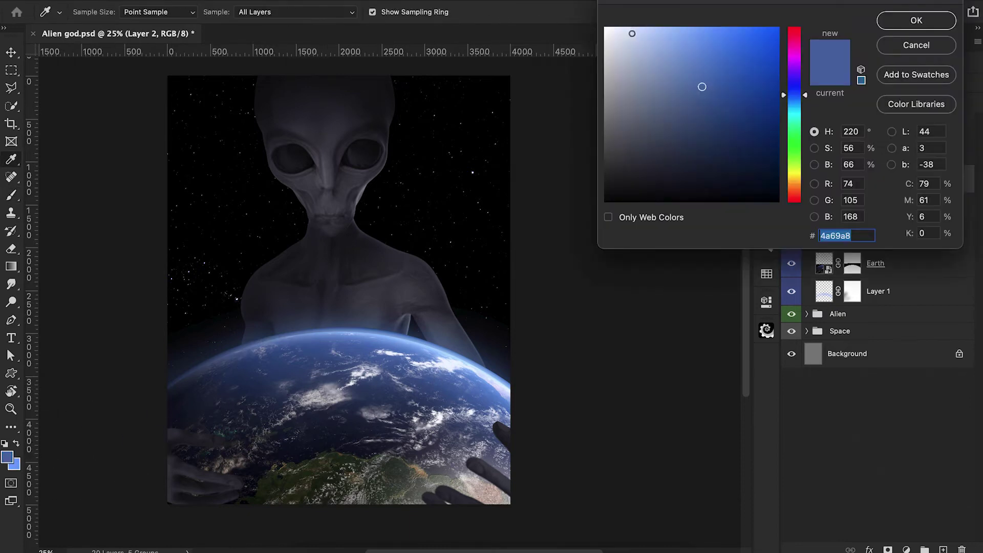
left_click_drag(631, 33, 619, 25)
left_click(904, 21)
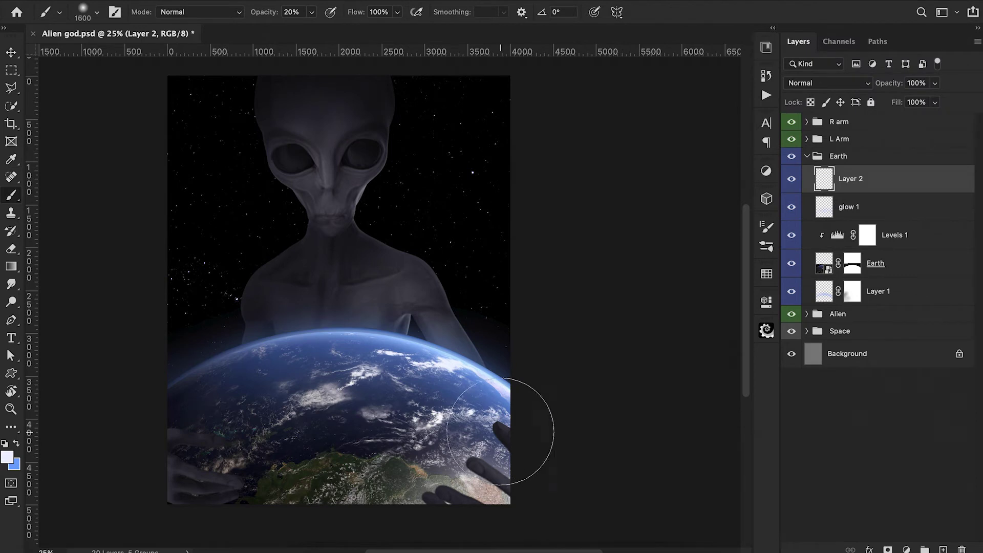
key("1")
key("bracketright")
key("bracketright")
left_click(439, 415)
left_click(360, 433)
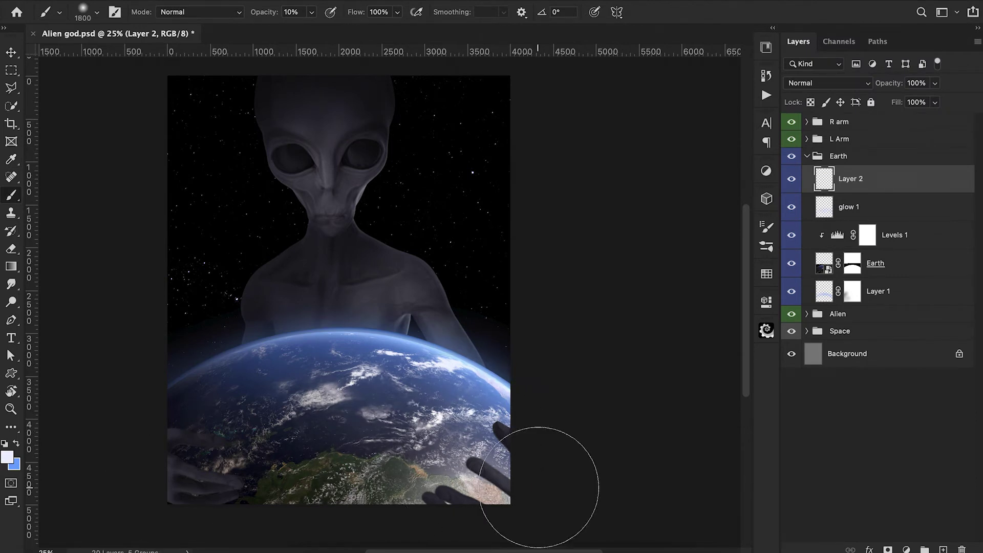
Create a new layer above Layer 1 in the Earth group and set the brush to 600 px at 20% opacity.
left_click(878, 291)
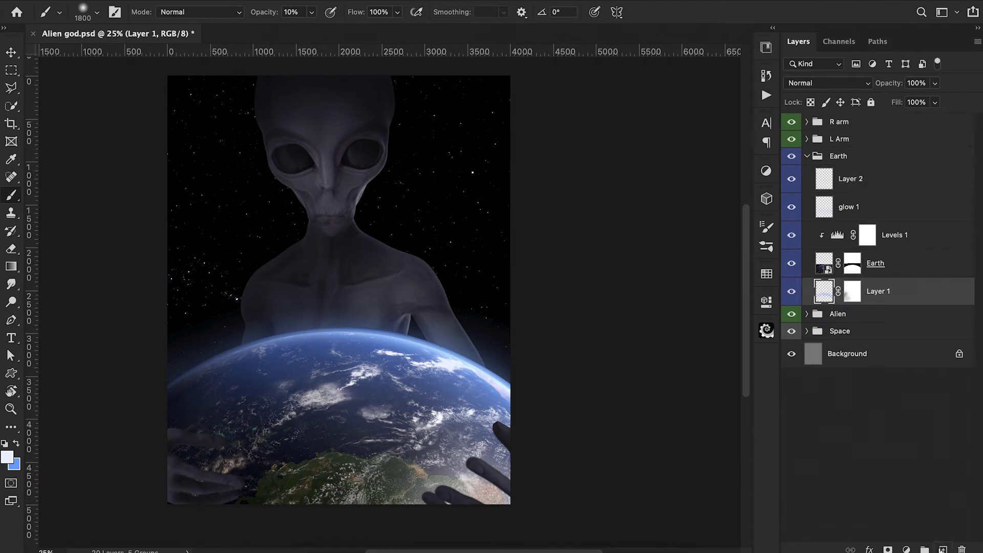
left_click(943, 548)
key("bracketleft")
key("bracketleft")
key("bracketleft")
key("bracketleft")
key("bracketleft")
key("bracketleft")
key("bracketleft")
key("bracketleft")
key("bracketleft")
key("bracketleft")
key("bracketleft")
key("bracketleft")
key("2")
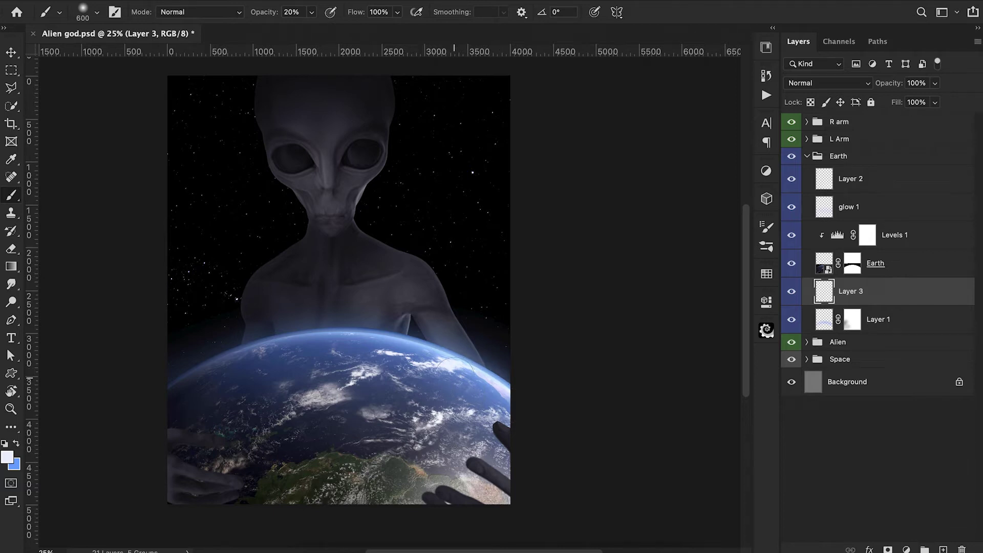
Soften Earth's upper rim by painting black on the Earth layer's mask with a 150 px brush at 90% opacity.
left_click(850, 266)
key("bracketleft")
key("bracketleft")
key("bracketleft")
key("bracketleft")
key("bracketleft")
key("bracketleft")
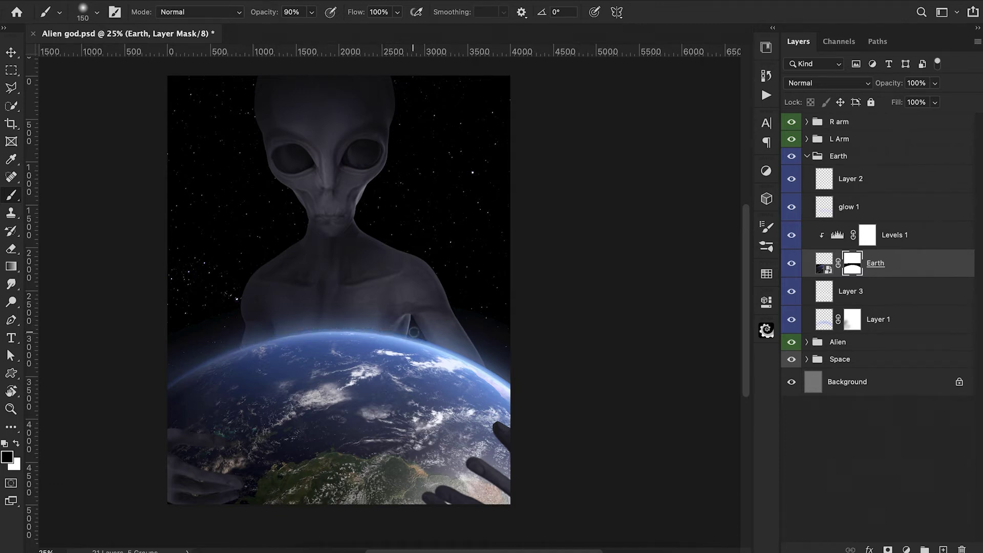
left_click_drag(465, 354, 536, 396)
Move the duplicated Earth copy layer into the Alien group and convert it to a smart object.
scroll(512, 381, "left", 2)
scroll(512, 381, "up", 1)
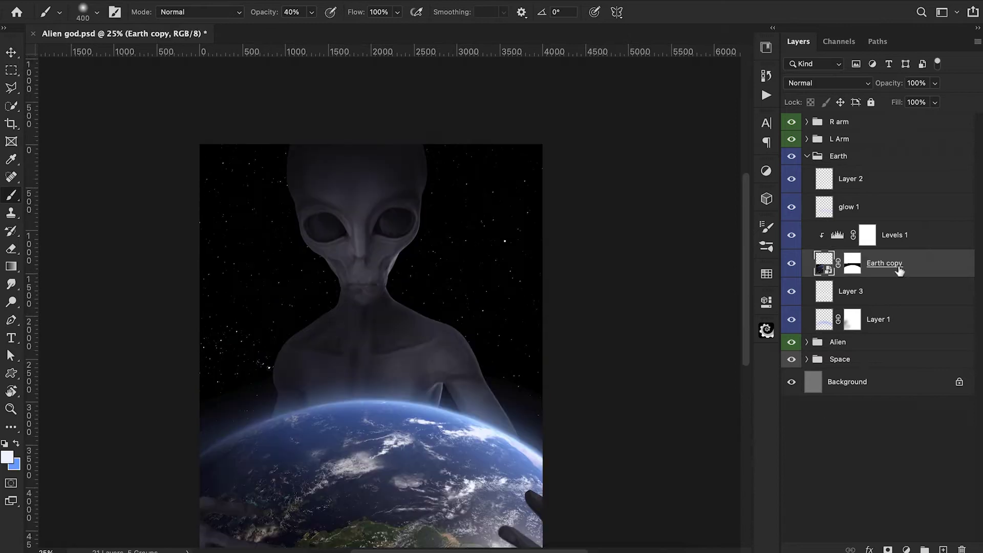
left_click_drag(896, 293, 852, 372)
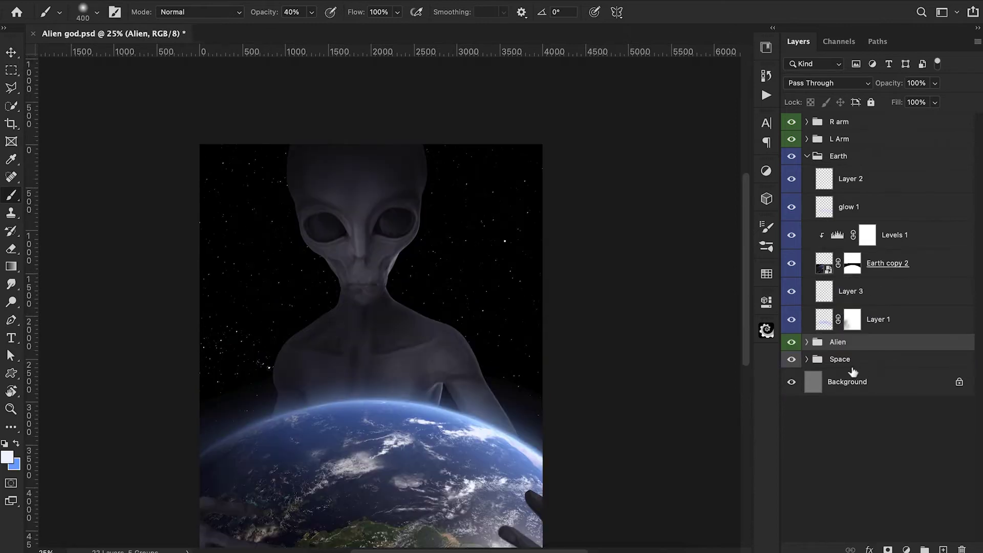
left_click(807, 342)
right_click(877, 364)
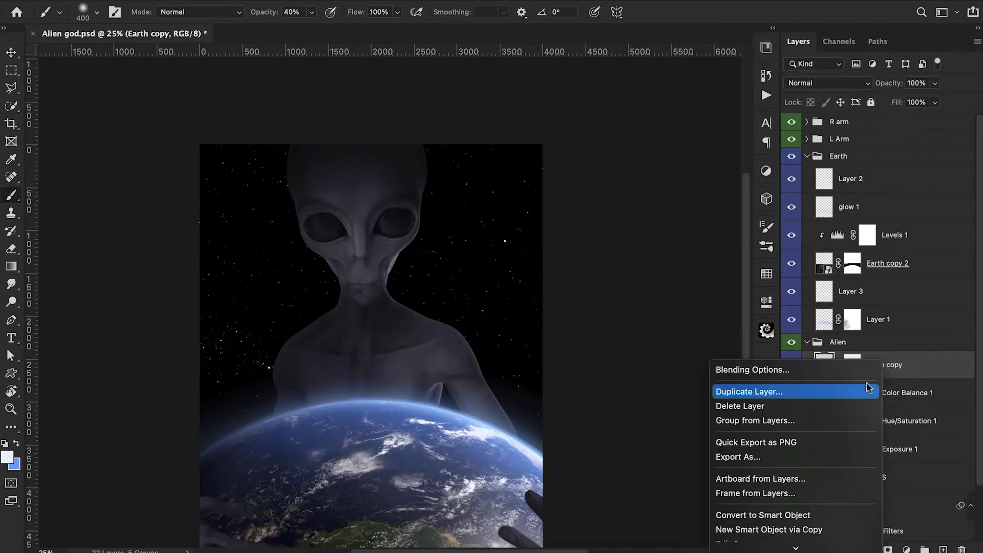
left_click(799, 513)
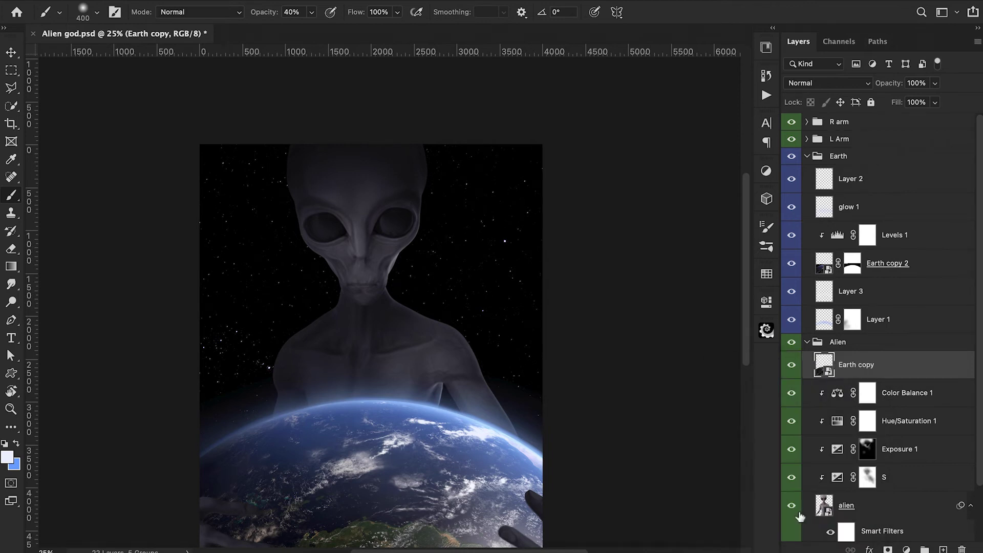
Duplicate the Earth copy smart object, flip it vertically, and scale it to 10.53% with a -7.09° rotation over the alien's right-hand eye.
key("ctrl+j")
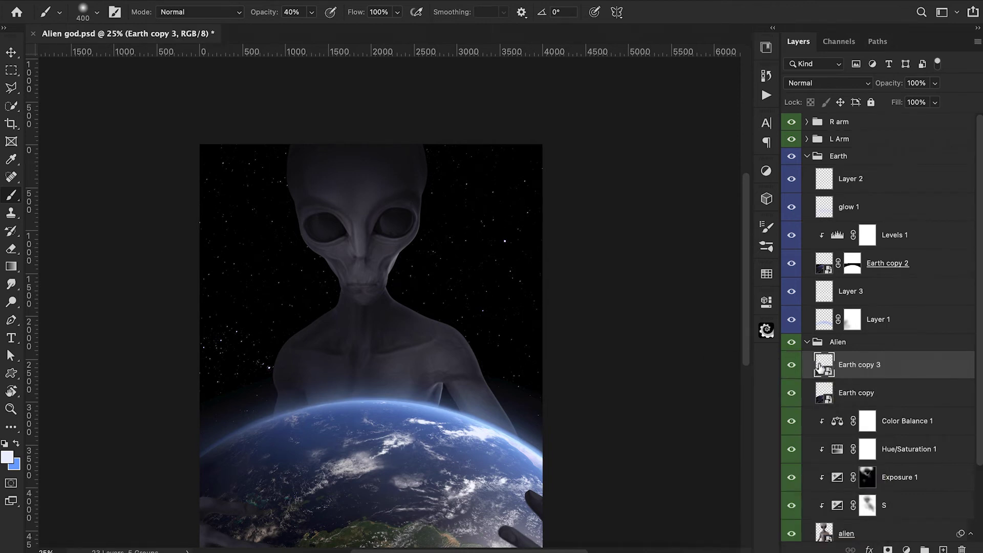
key("ctrl+t")
left_click_drag(409, 491, 413, 356)
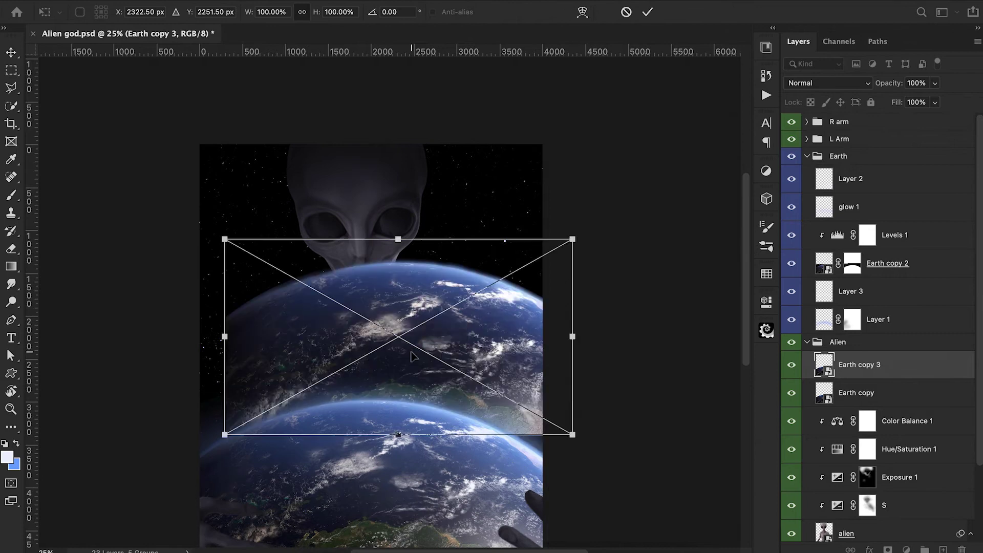
right_click(461, 298)
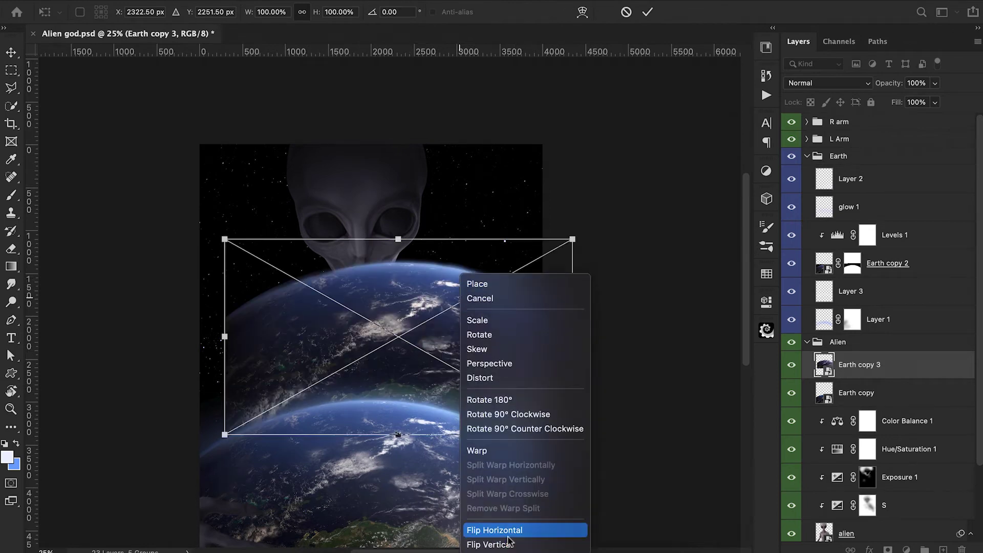
left_click(509, 543)
left_click_drag(572, 239, 399, 225)
Warp the small Earth reflection to follow the curve of the right-hand eye and nudge it into place.
right_click(397, 146)
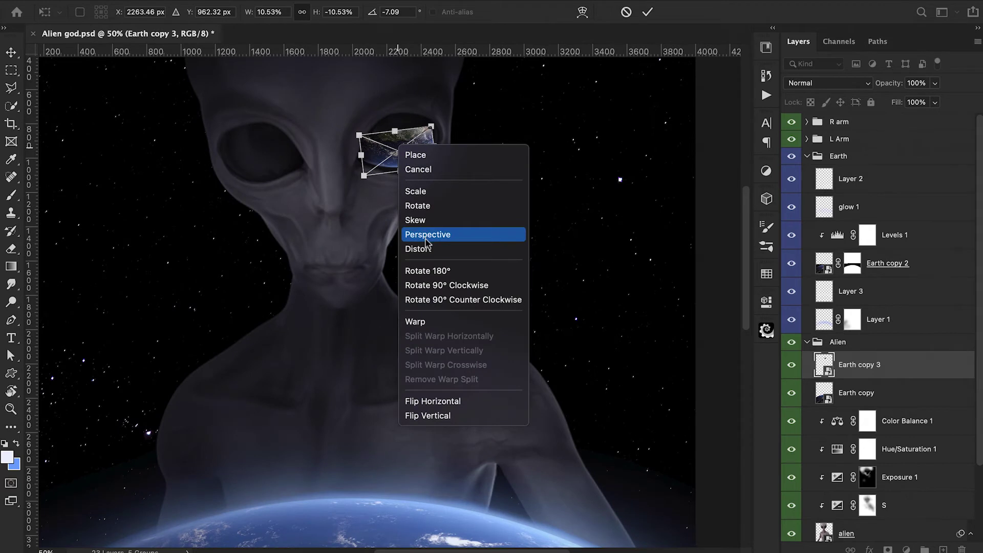
left_click(415, 322)
left_click_drag(431, 137, 368, 131)
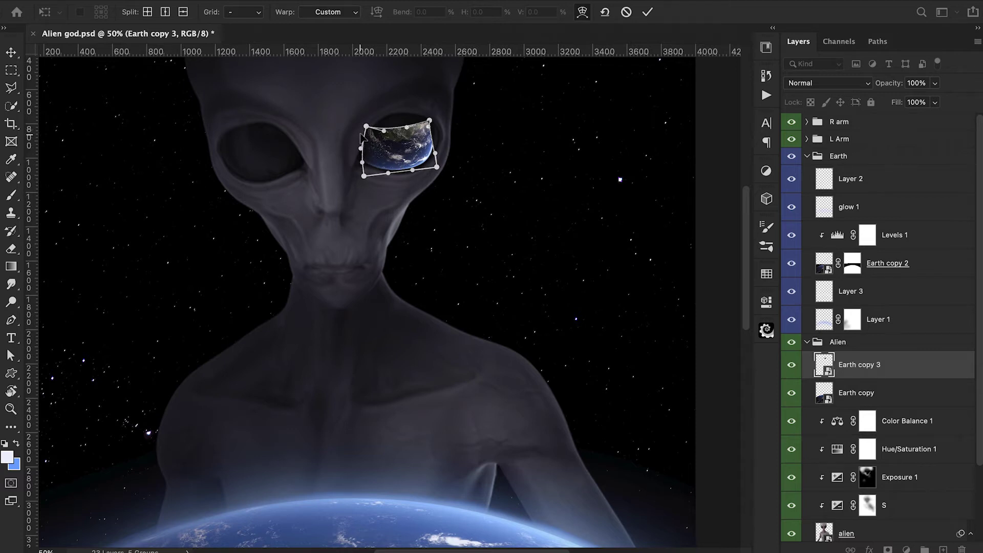
left_click_drag(364, 176, 365, 173)
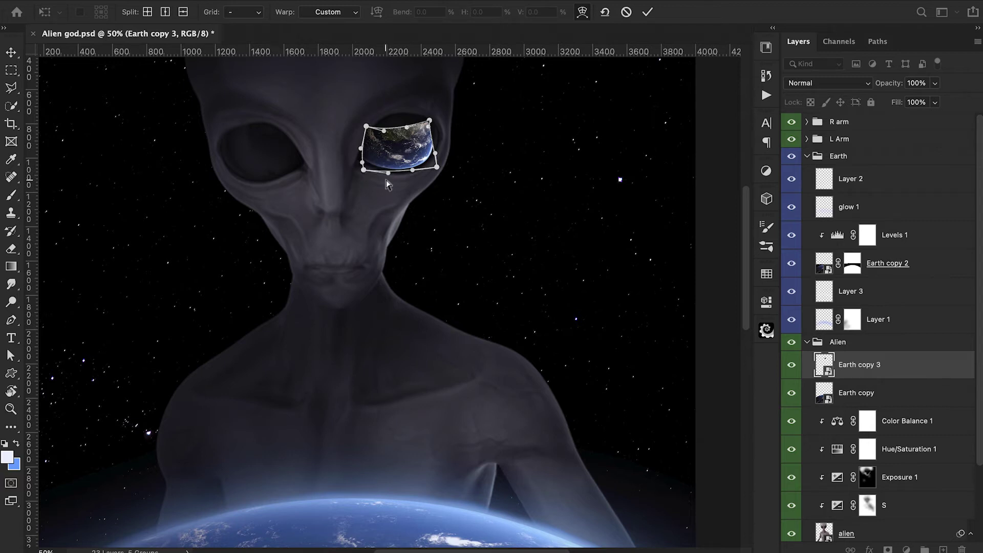
left_click_drag(387, 176, 414, 175)
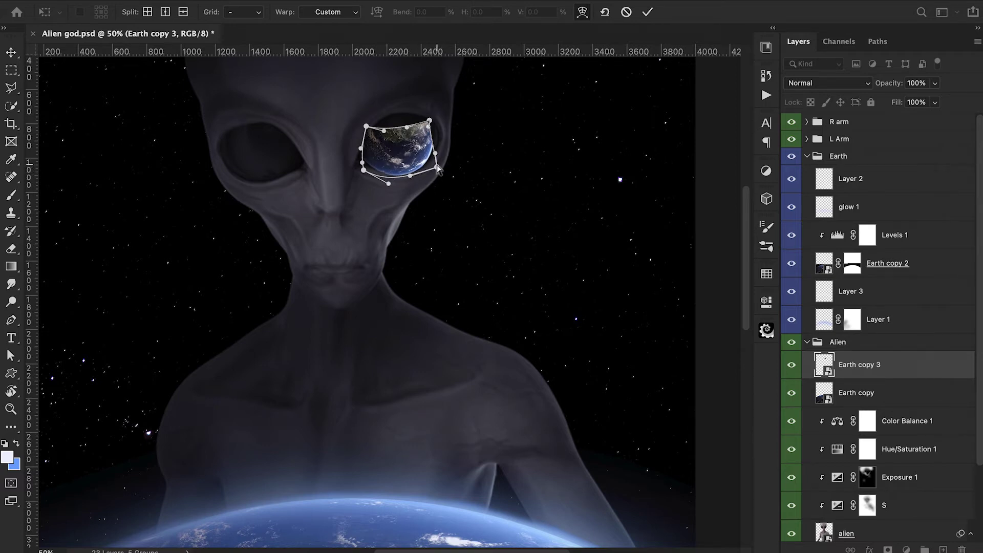
left_click_drag(434, 163, 438, 162)
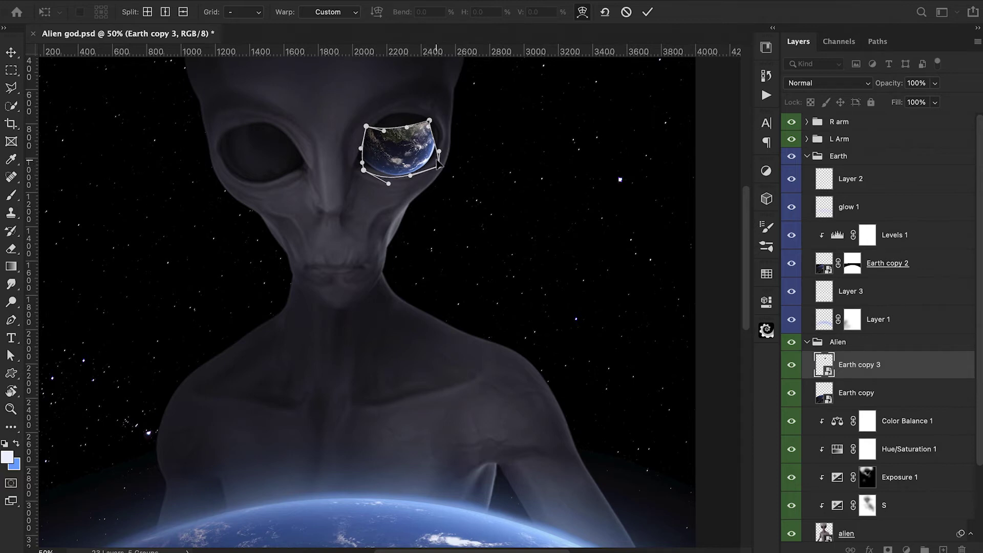
left_click(648, 11)
key("ctrl+t")
left_click_drag(430, 140, 425, 148)
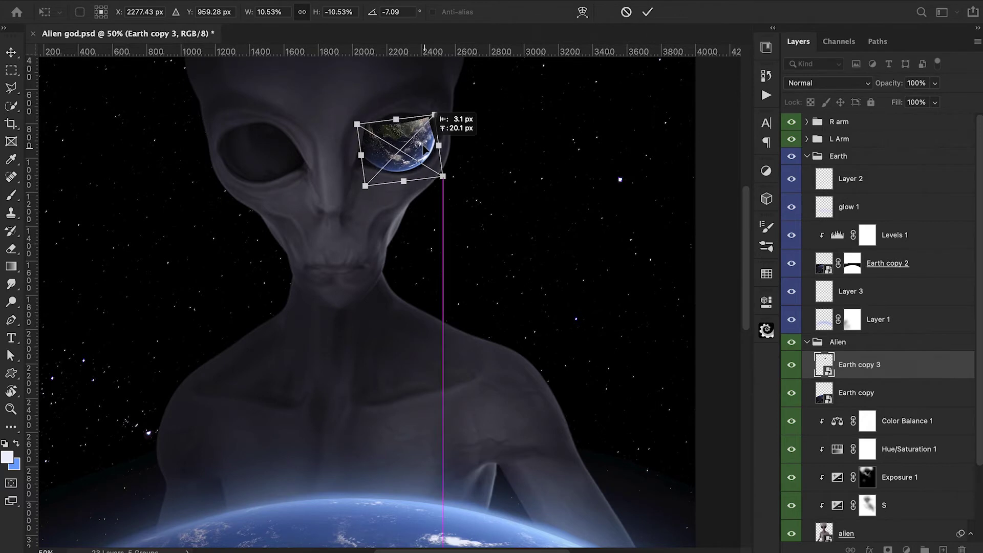
key("Return")
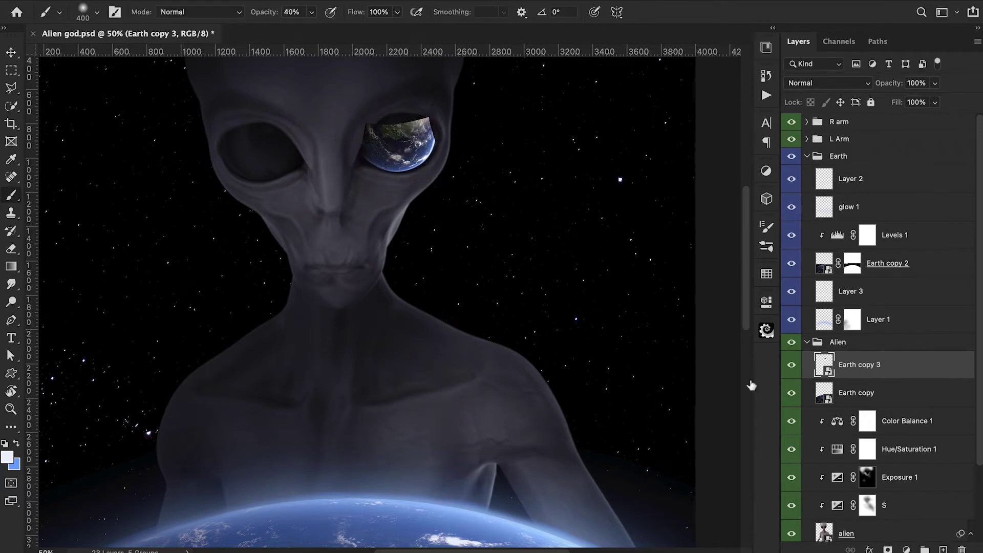
Add a mask to Earth copy 3 and paint black with a 400 px brush at 30% opacity to fade the eye reflection's upper part.
left_click(887, 549)
key("x")
left_click(368, 113)
mouse_move(368, 113)
left_mouse_down()
mouse_move(412, 103)
mouse_move(356, 114)
mouse_move(427, 103)
mouse_move(369, 146)
mouse_move(455, 133)
left_mouse_up()
key("super+z")
key("3")
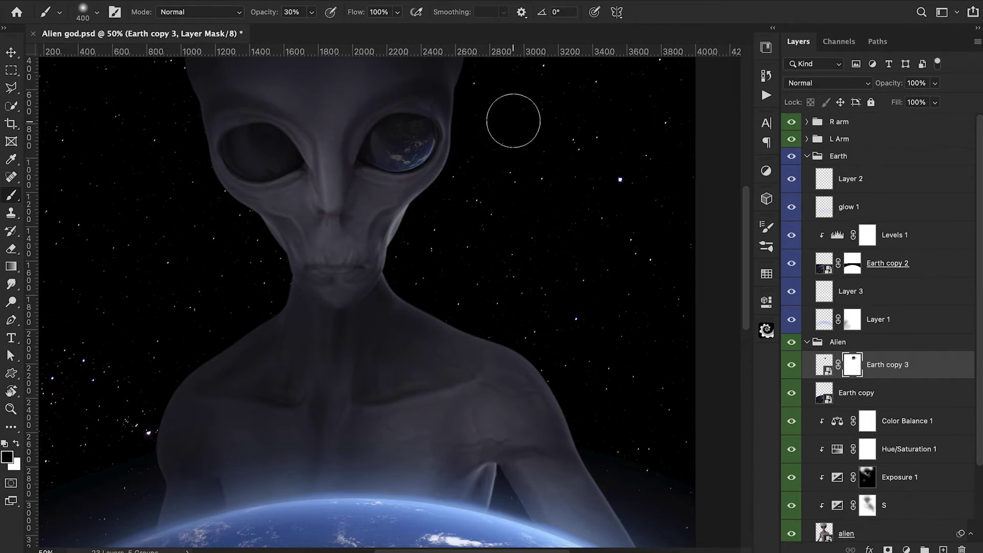
Warp the Earth copy reflection to fit the rounded lower curve of the alien's left-hand eye.
right_click(265, 152)
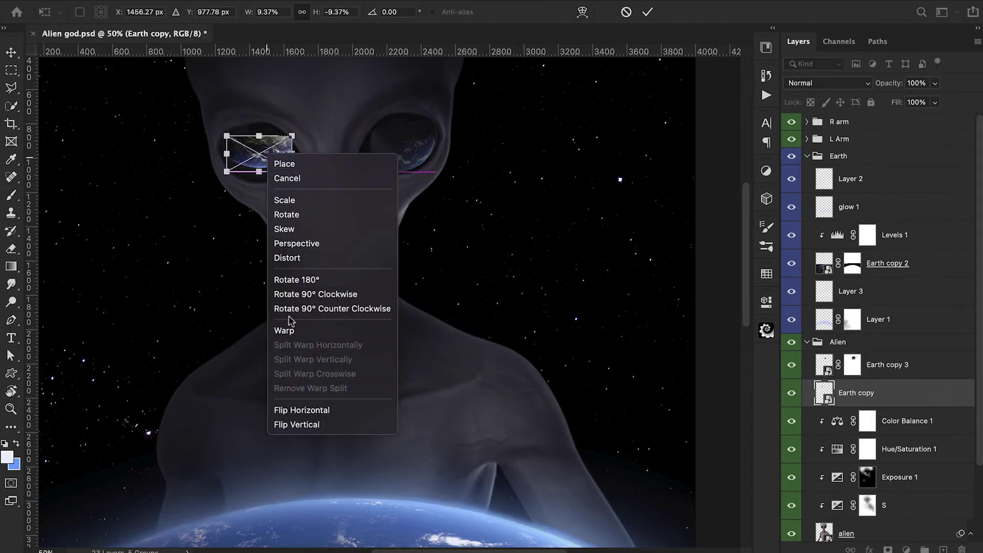
left_click(287, 329)
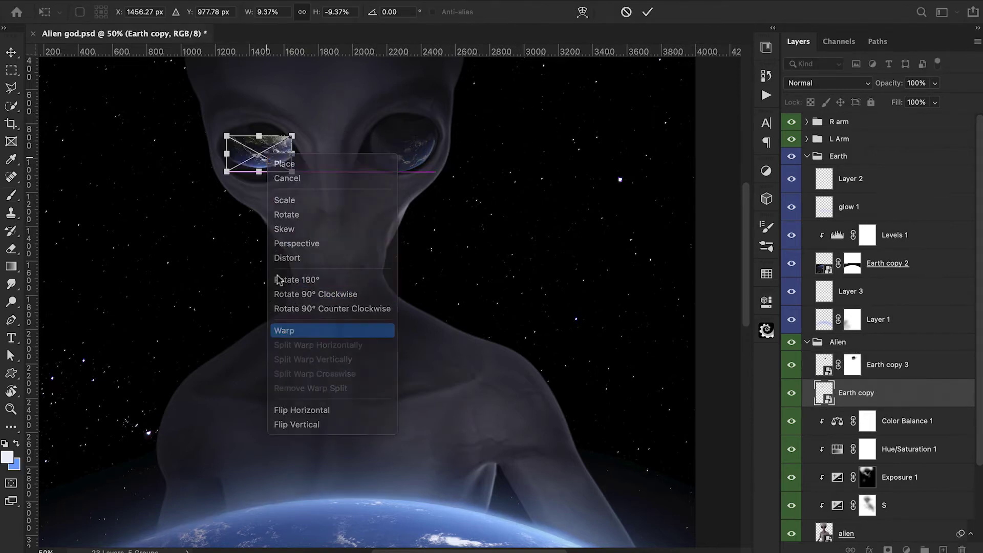
left_click_drag(239, 168, 226, 144)
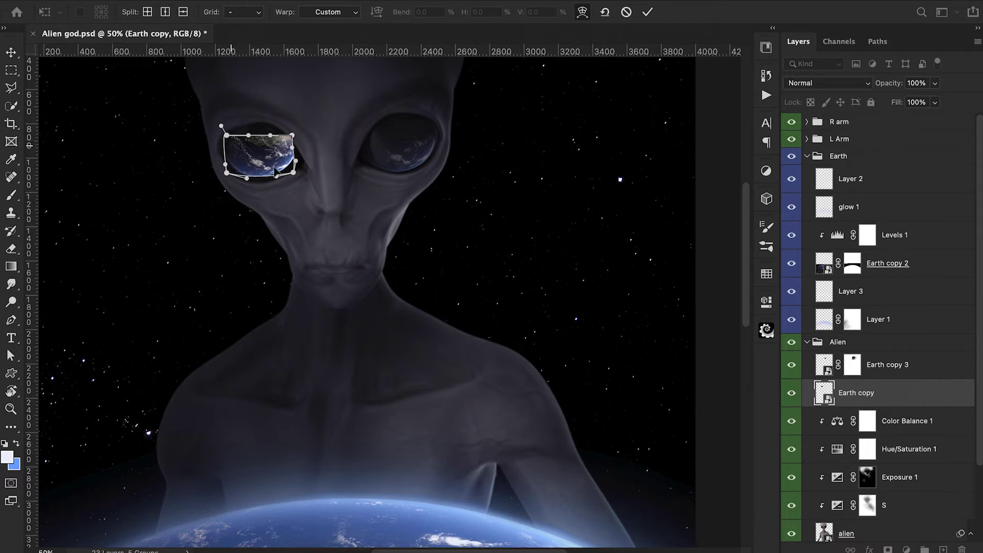
left_click_drag(288, 155, 263, 180)
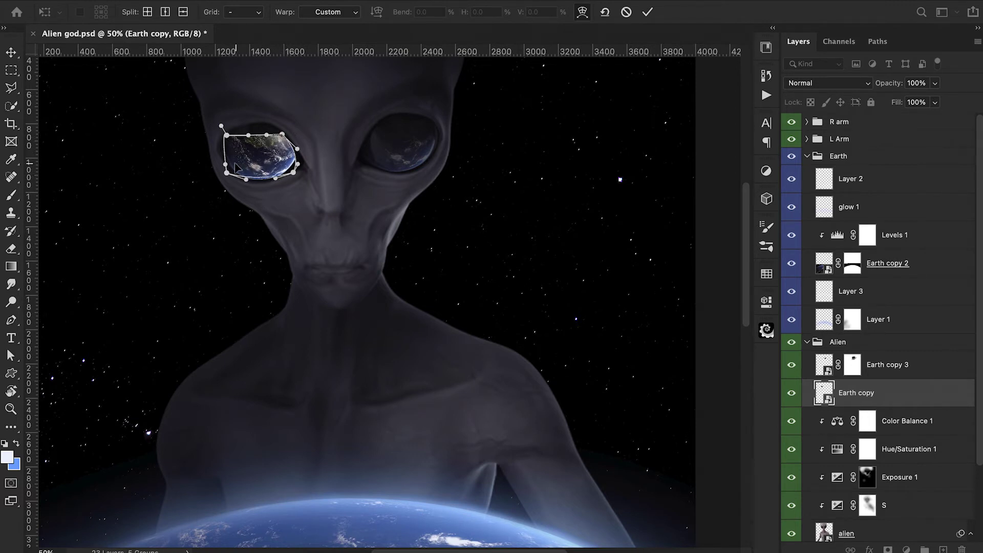
key("Return")
key("b")
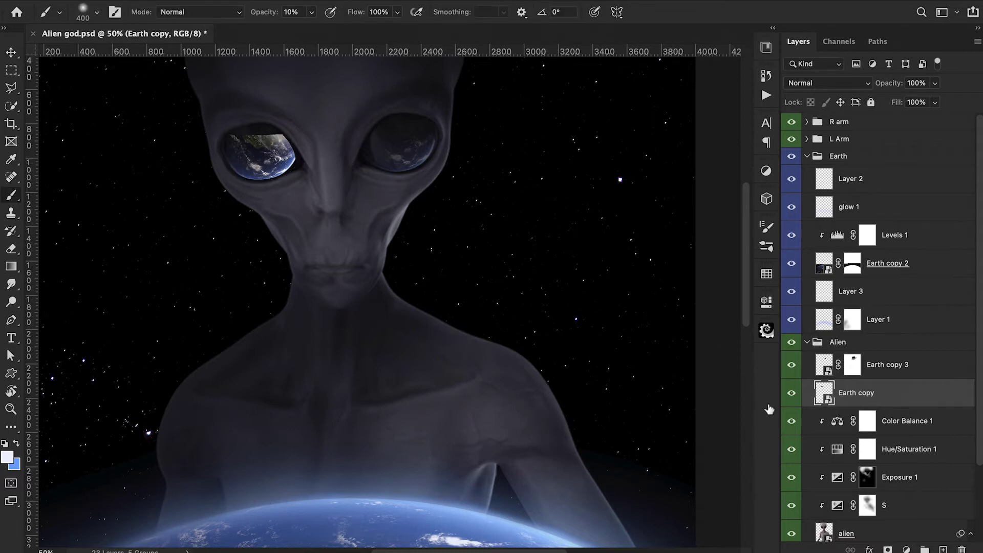
Mask the Earth copy layer and paint black at 40% and 20% opacity to fade the left-hand eye's reflection.
left_click(888, 549)
key("4")
mouse_move(297, 129)
left_mouse_down()
mouse_move(206, 128)
mouse_move(255, 135)
mouse_move(196, 149)
mouse_move(248, 170)
mouse_move(294, 136)
mouse_move(247, 180)
mouse_move(208, 172)
mouse_move(238, 171)
mouse_move(310, 98)
left_mouse_up()
key("2")
mouse_move(272, 144)
left_mouse_down()
mouse_move(280, 159)
mouse_move(242, 202)
left_mouse_up()
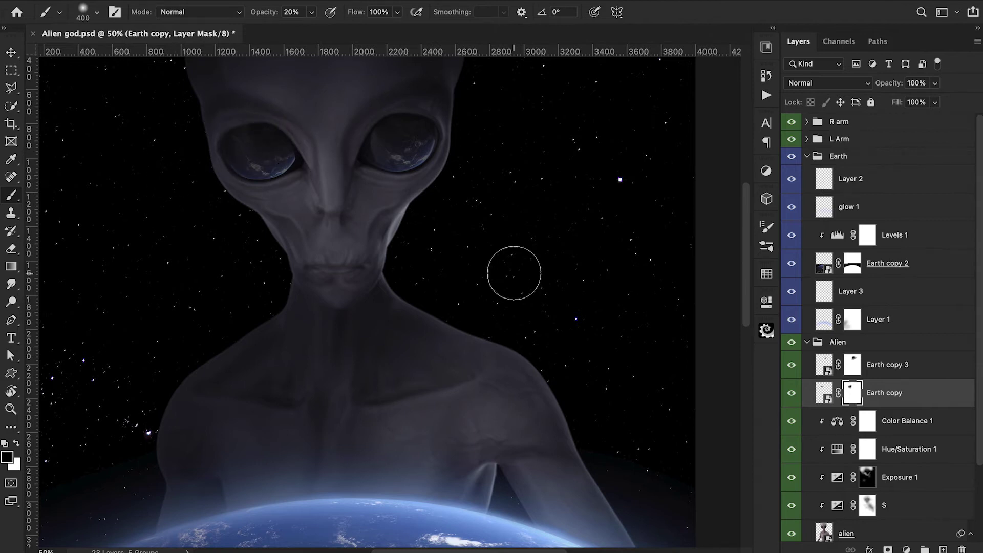
Create a new layer above the collapsed Alien group and dab light blue haze over the body with a 2500 px brush at 10% opacity.
key("ctrl+minus")
left_click(807, 342)
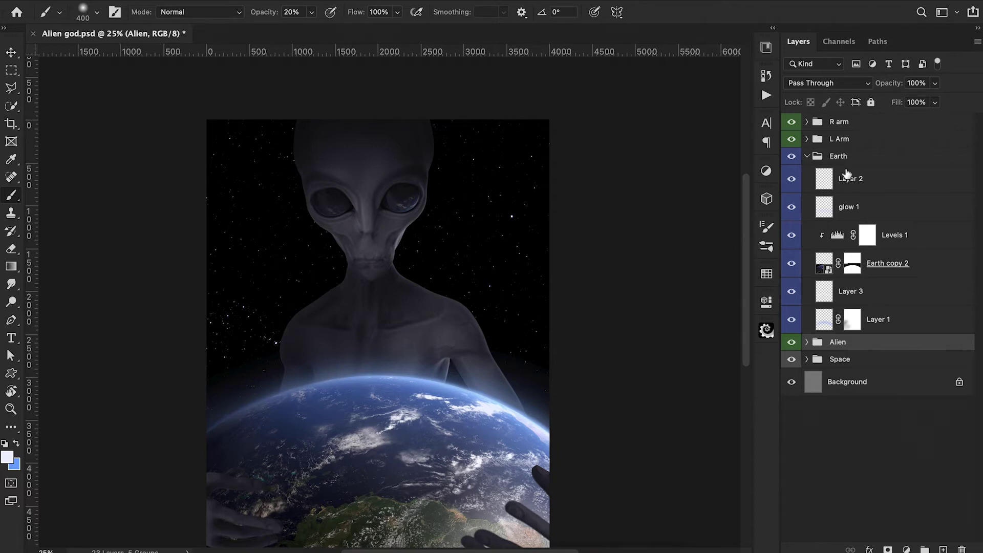
left_click(807, 156)
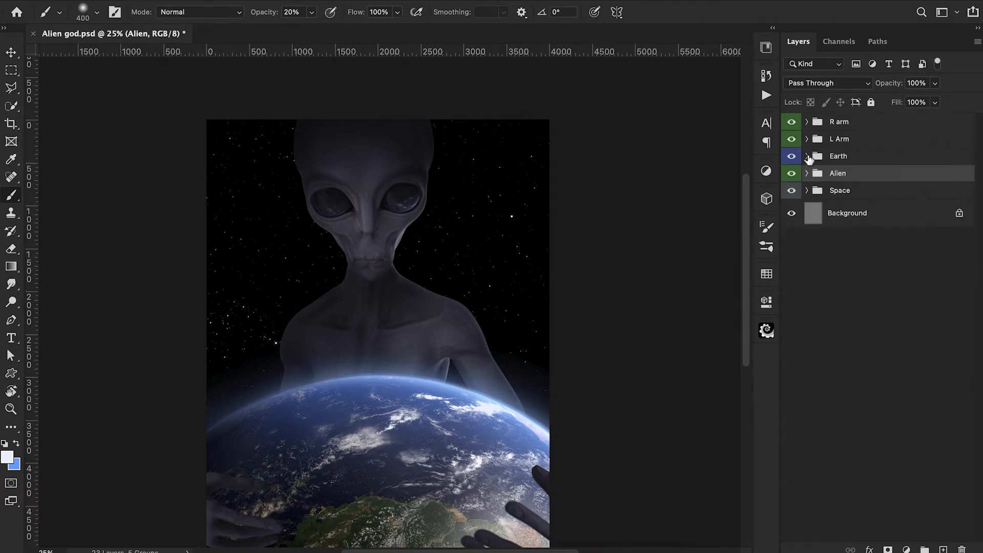
left_click(942, 548)
key("x")
key("bracketright")
key("bracketright")
key("bracketright")
key("bracketright")
key("bracketright")
key("bracketright")
key("bracketright")
key("bracketright")
key("bracketright")
key("bracketright")
key("bracketright")
key("bracketright")
key("bracketright")
key("1")
left_click(352, 319)
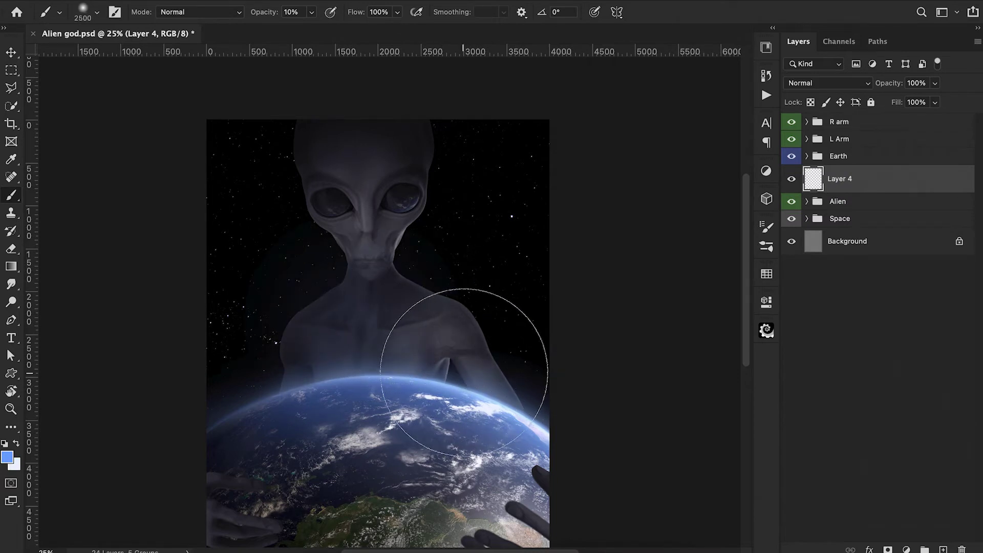
left_click(248, 393)
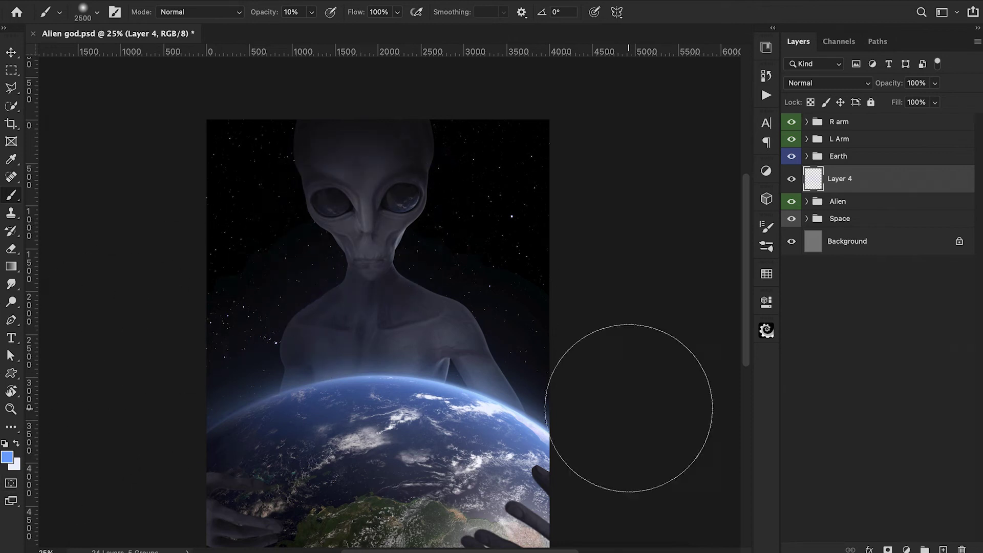
left_click_drag(353, 15, 335, 20)
left_click_drag(894, 87, 879, 89)
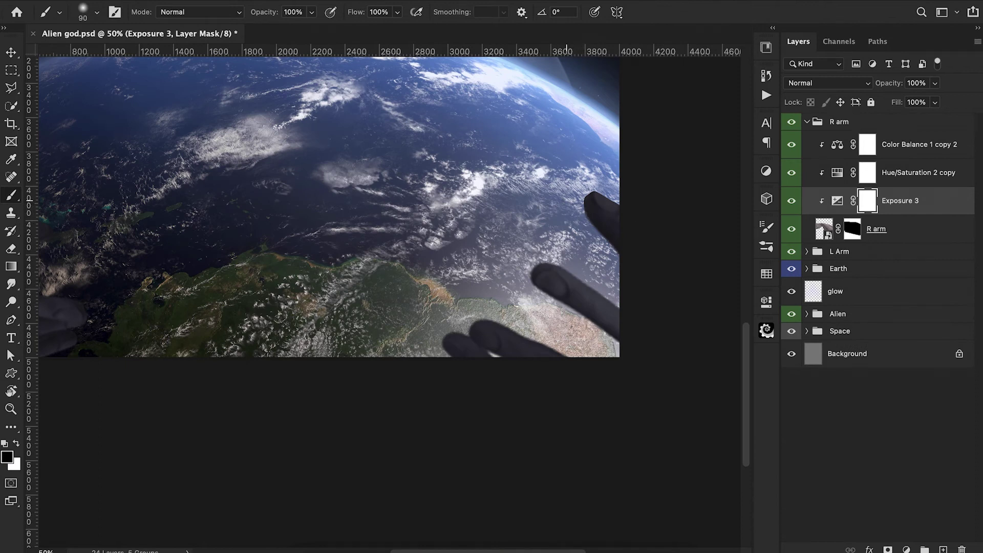
Paint on the Exposure 3 mask with a 90 px brush at 20% opacity to lighten the finger edges of the right arm.
left_click_drag(583, 212, 615, 250)
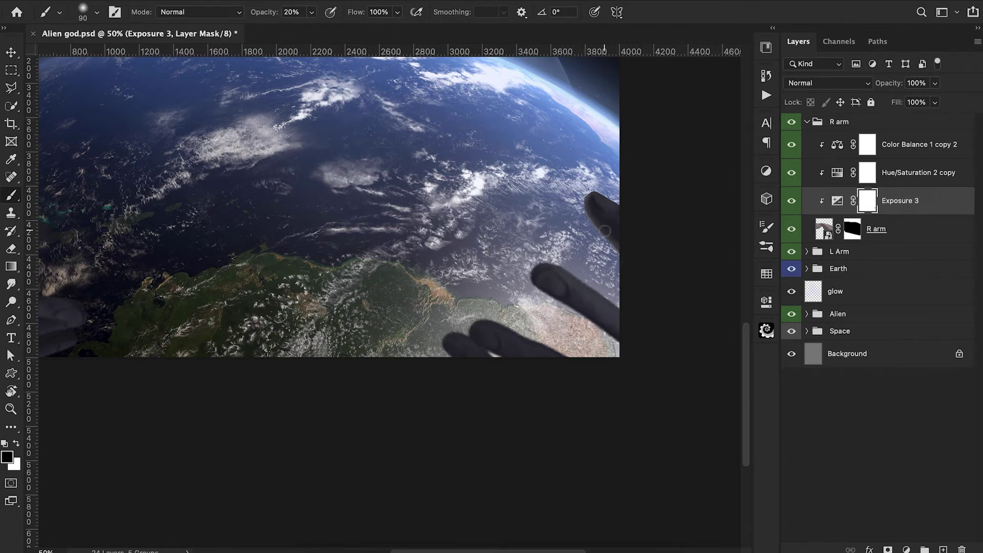
left_click_drag(624, 305, 544, 259)
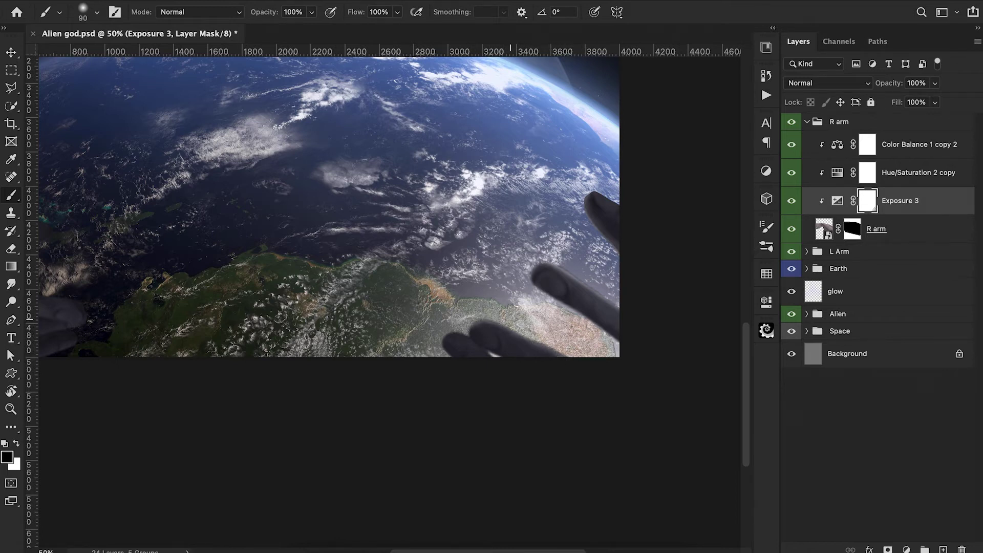
key("x")
left_click_drag(475, 336, 498, 334)
key("x")
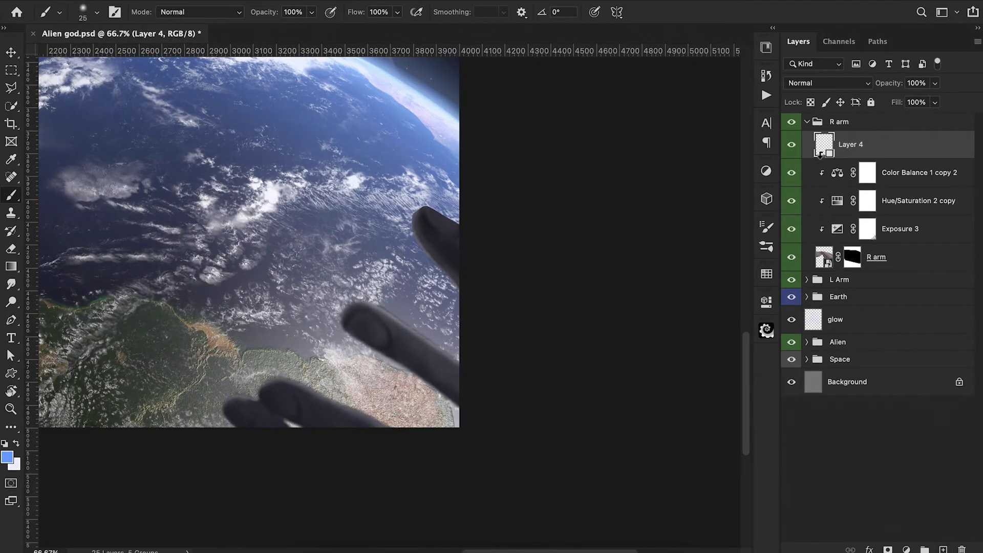
Clip Layer 4 to the R arm layers and paint near-white light on the finger edges at 100% opacity, reducing the brush to 80 px.
left_click(819, 155, "alt")
key("x")
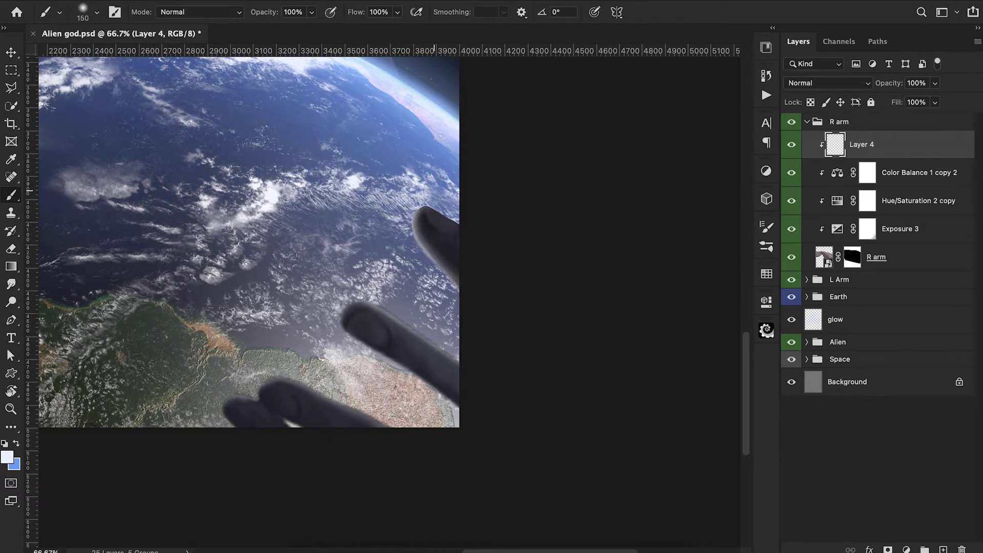
key("bracketleft")
key("bracketleft")
key("bracketleft")
key("bracketleft")
key("0")
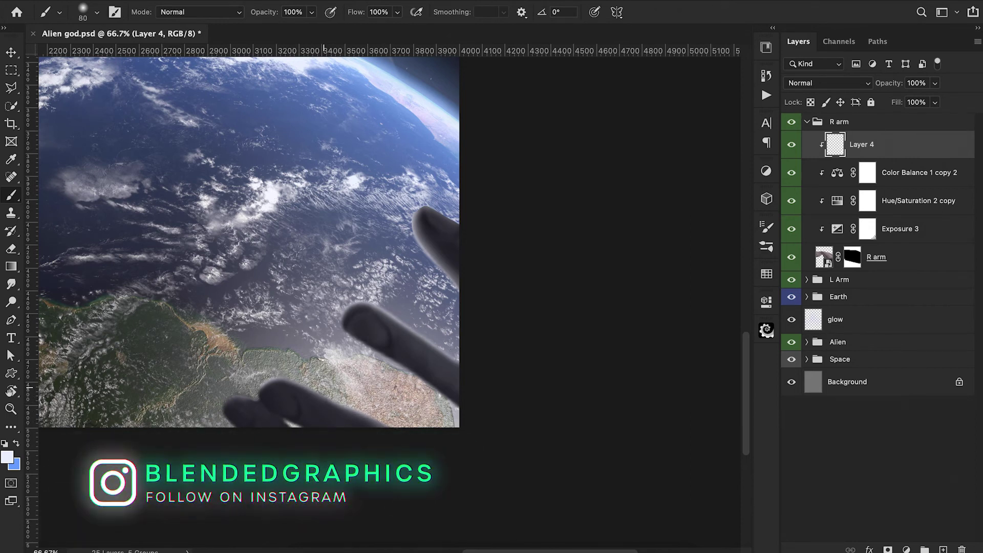
Paint a fine near-white rim light around the lower fingertips on Layer 4, reducing the brush to 20 px.
scroll(252, 385, "up", 2)
key("[")
key("[")
key("[")
key("[")
key("[")
key("[")
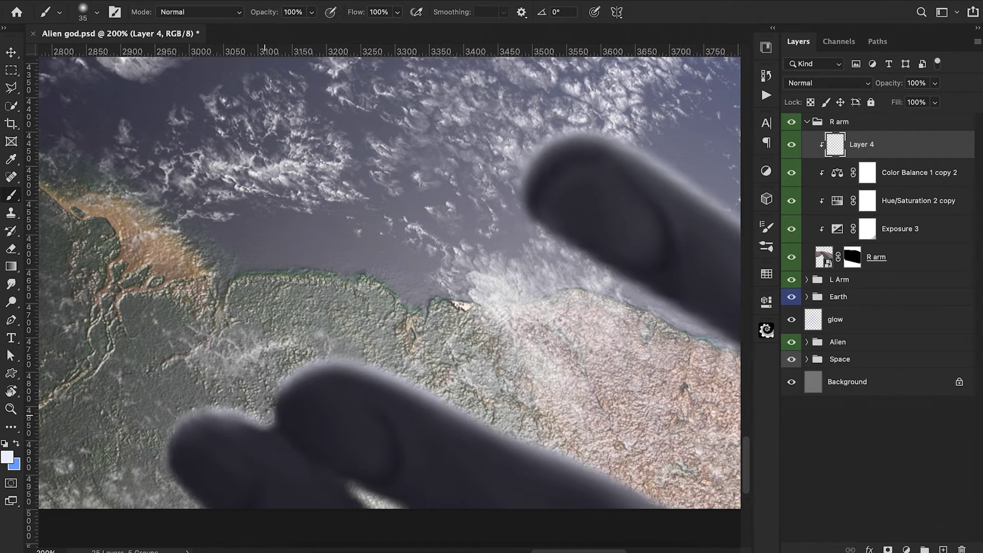
key("bracketleft")
key("bracketleft")
key("bracketleft")
key("bracketleft")
mouse_move(380, 517)
left_mouse_down()
mouse_move(340, 457)
mouse_move(357, 452)
left_mouse_up()
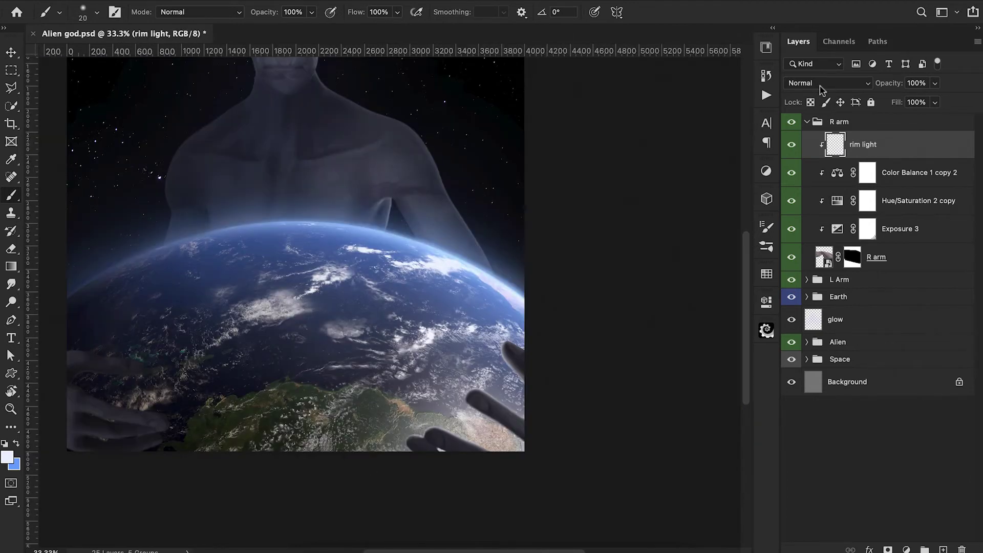
Collapse the R arm group, expand L Arm and retouch the hand on the Exposure 2 mask with a 70 px brush at 20% opacity.
left_click(806, 122)
left_click(807, 139)
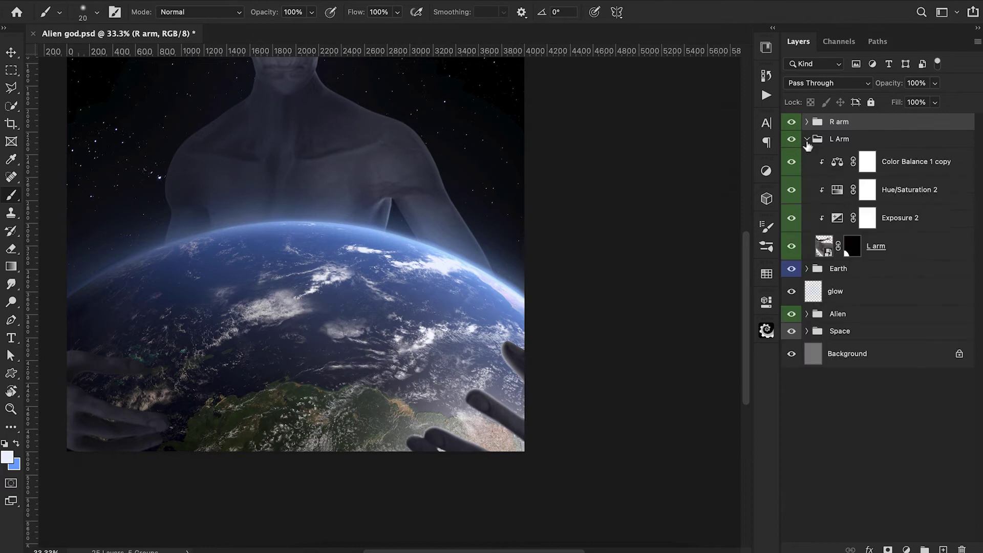
scroll(533, 313, "left", 5)
scroll(532, 312, "left", 1)
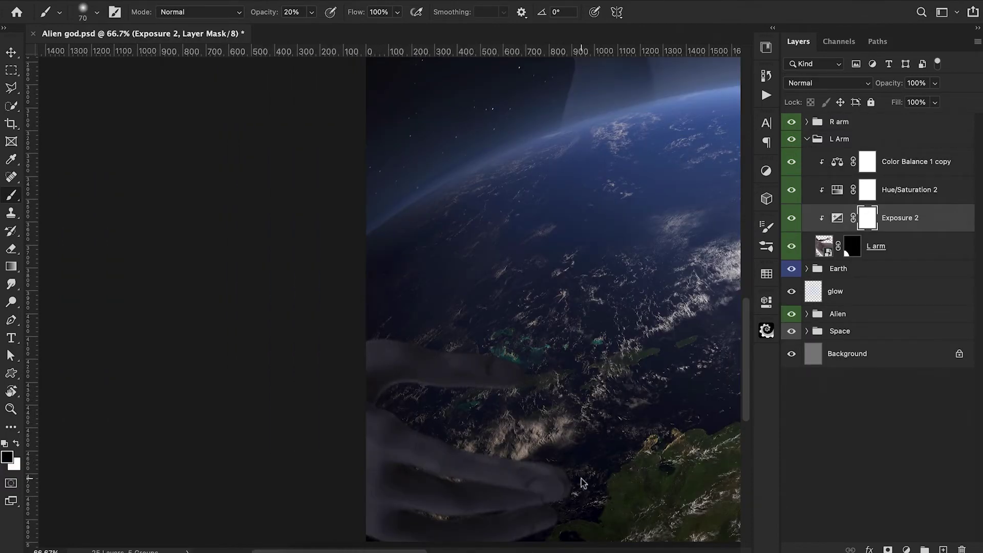
scroll(563, 507, "down", 5)
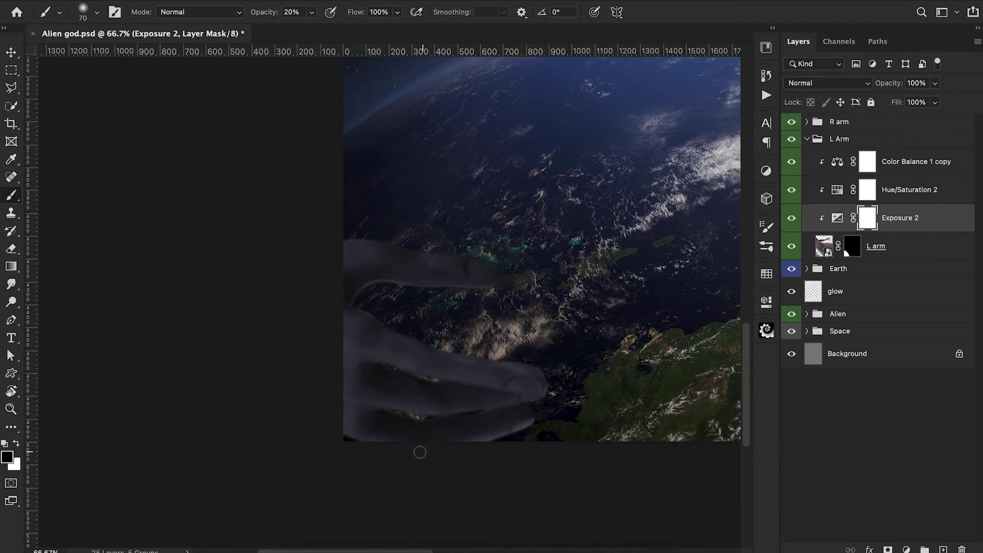
Add a clipped Exposure adjustment above Exposure 2 with Exposure at -3.53 and invert its mask.
left_click(906, 549)
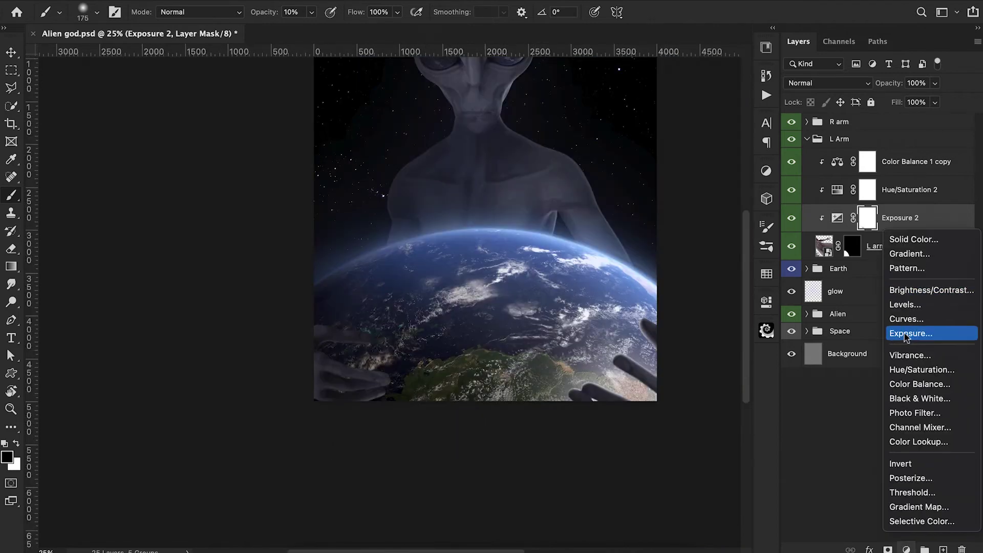
left_click(904, 335)
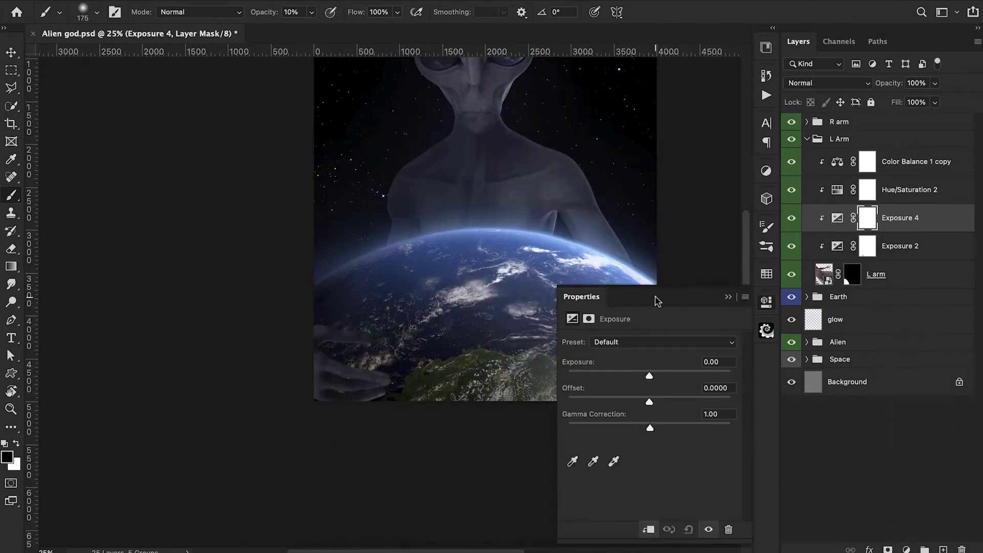
left_click_drag(649, 376, 606, 377)
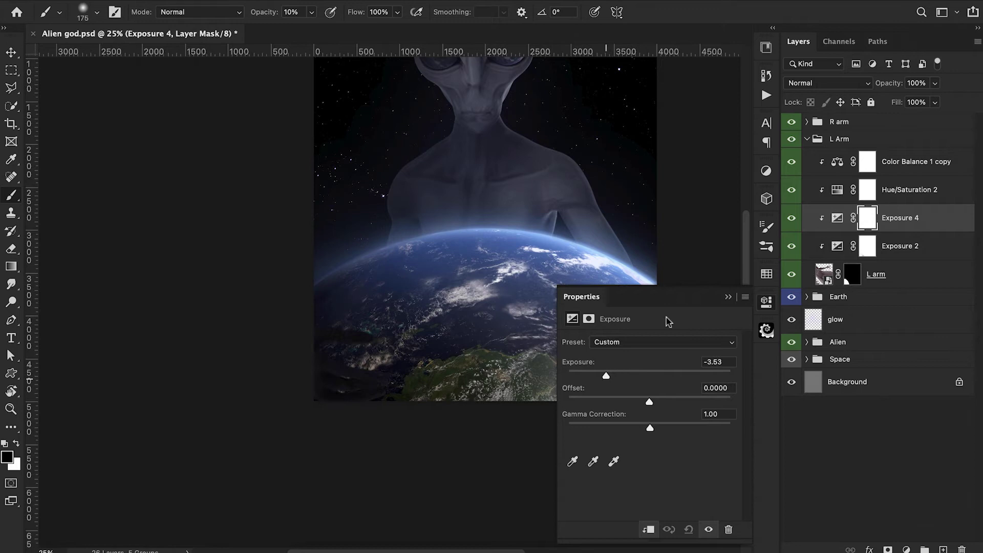
left_click(727, 297)
key("ctrl+i")
Paint white on the Exposure 4 mask with an 800 px brush at 30% opacity to darken the hand at the canvas's lower-left corner.
key("bracketright")
key("bracketright")
key("bracketright")
key("bracketright")
key("bracketright")
key("bracketright")
key("bracketright")
key("bracketright")
key("3")
key("x")
mouse_move(307, 389)
left_mouse_down()
mouse_move(301, 316)
mouse_move(329, 382)
mouse_move(316, 384)
left_mouse_up()
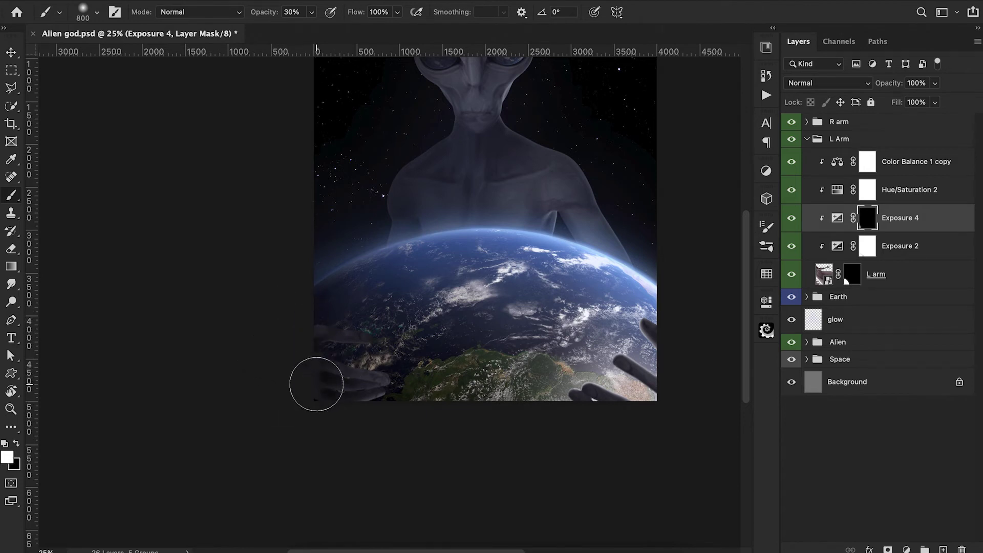
key("2")
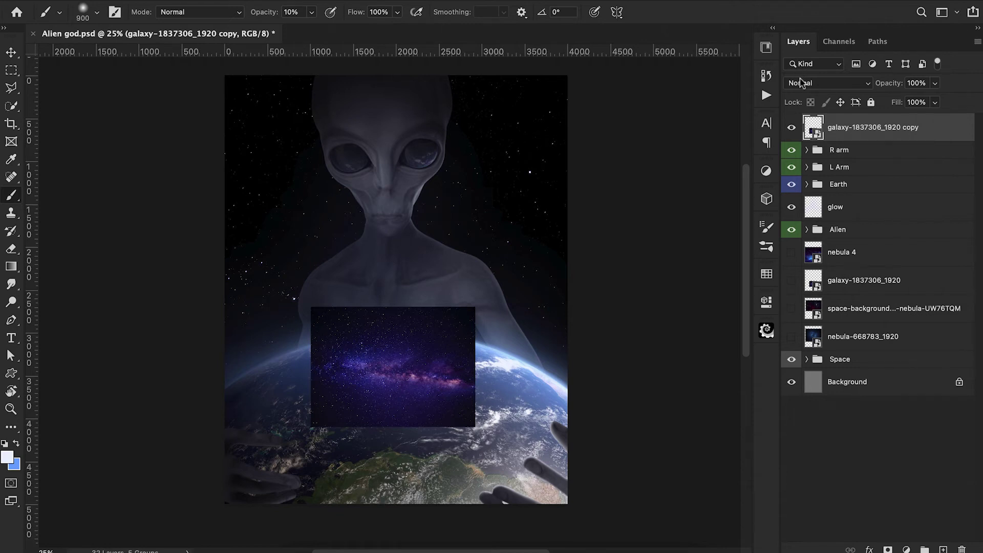
Set the galaxy-1837306_1920 copy layer to Screen, move it up over Earth's horizon and rotate it to -10.63°.
left_click(801, 83)
left_click(819, 203)
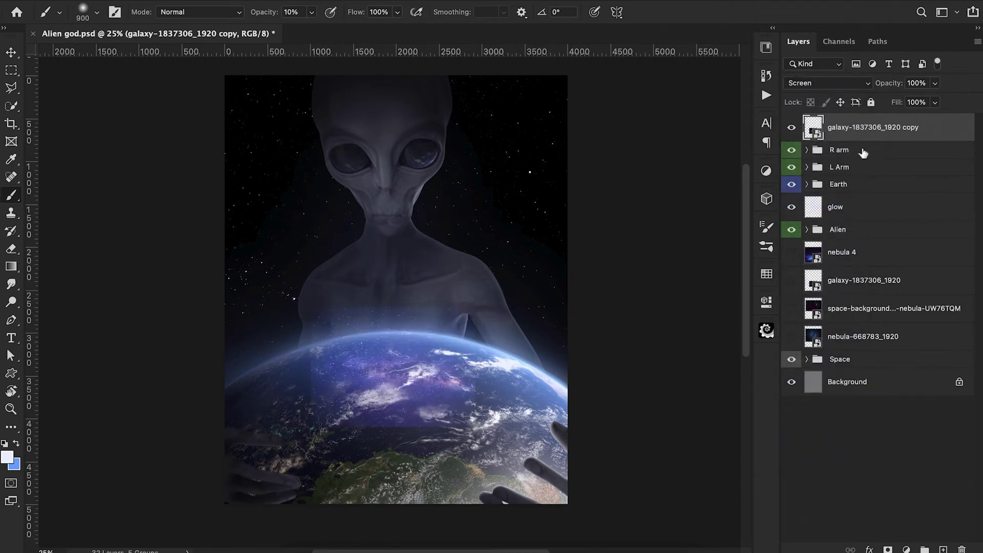
key("ctrl+t")
left_click_drag(430, 380, 435, 334)
left_click_drag(512, 347, 497, 329)
left_click_drag(423, 344, 421, 337)
Warp the galaxy copy by bowing its sides and stretching its upper-left corner outward along Earth's horizon.
right_click(421, 338)
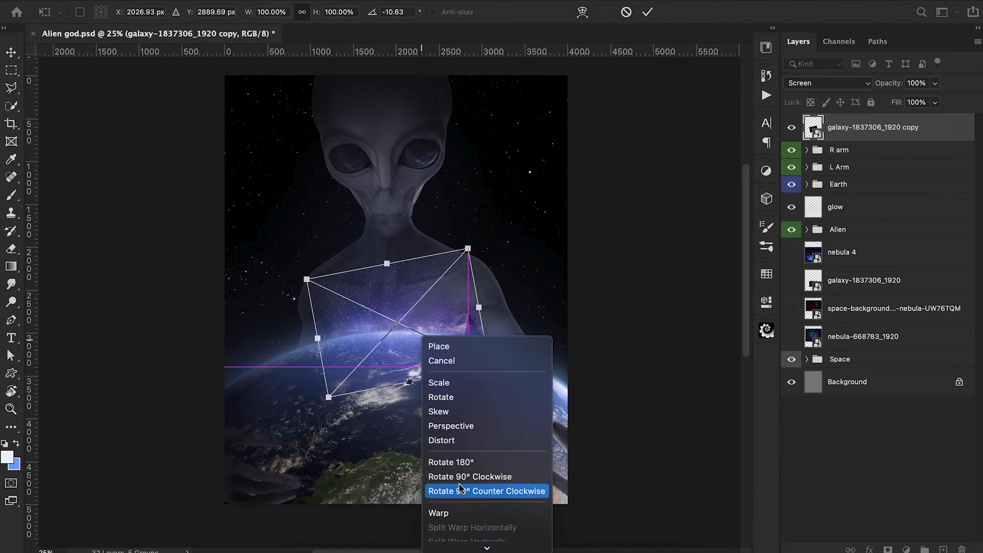
left_click(461, 514)
left_click_drag(324, 348, 294, 353)
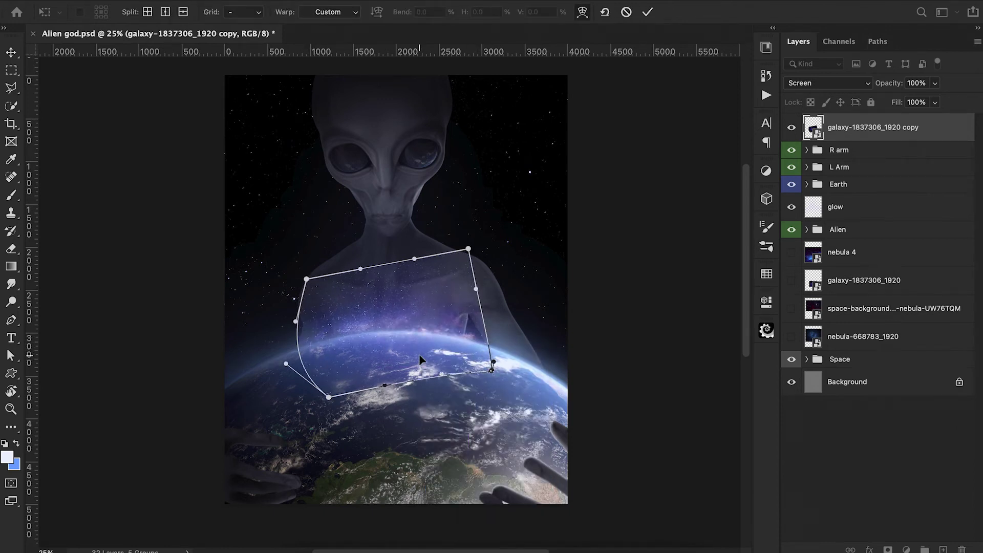
left_click_drag(481, 346, 488, 353)
left_click_drag(306, 279, 233, 294)
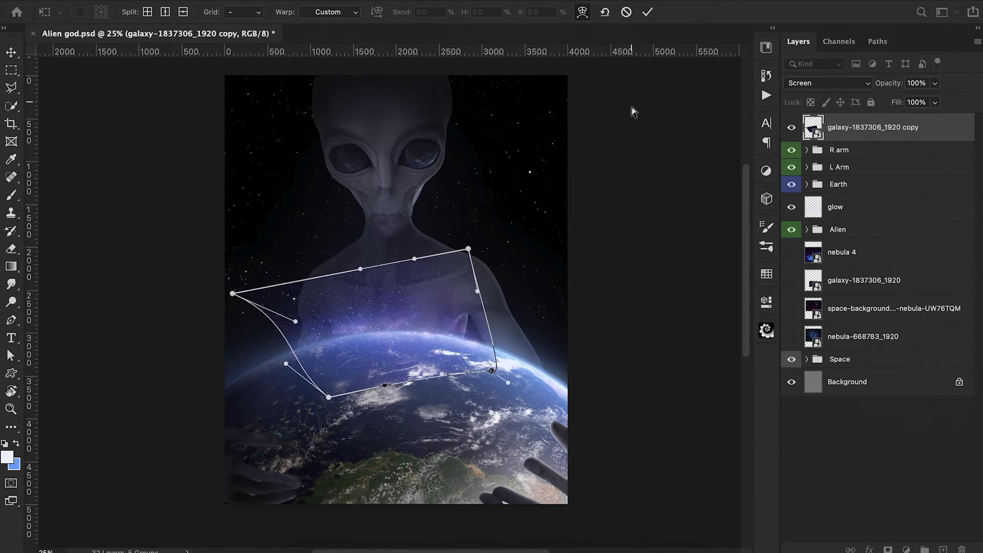
left_click(648, 13)
Add a mask to the galaxy copy and paint black with a 900 px brush at 30% and 40% opacity to blend its edges.
key("b")
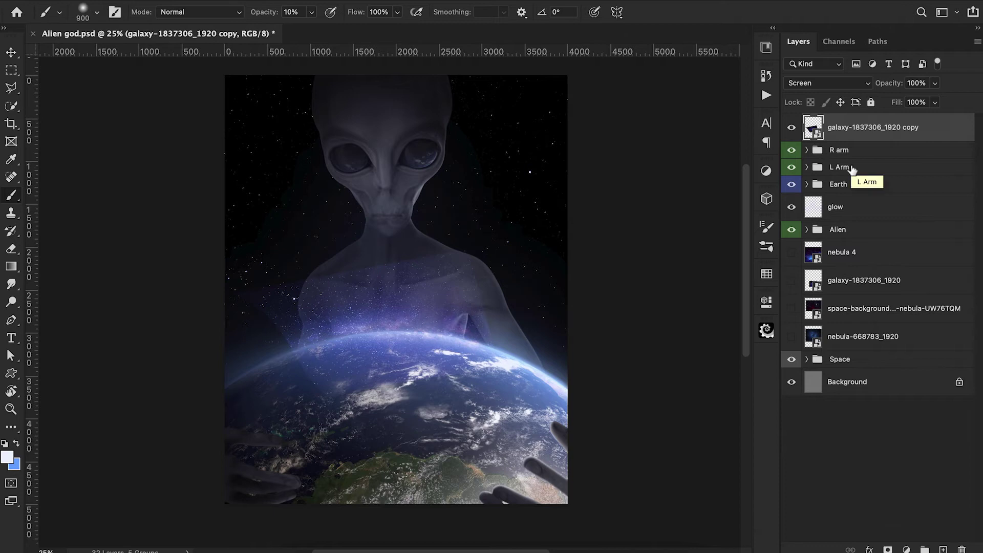
left_click(888, 547)
key("3")
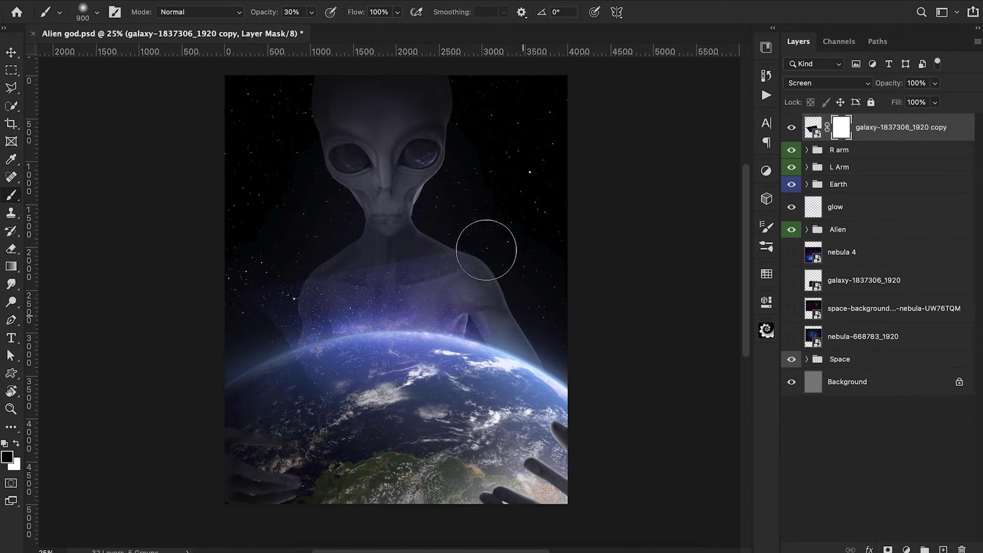
mouse_move(433, 232)
left_mouse_down()
mouse_move(506, 299)
mouse_move(343, 395)
mouse_move(406, 425)
mouse_move(360, 425)
mouse_move(277, 377)
mouse_move(272, 385)
mouse_move(280, 314)
mouse_move(264, 308)
mouse_move(420, 286)
left_mouse_up()
key("4")
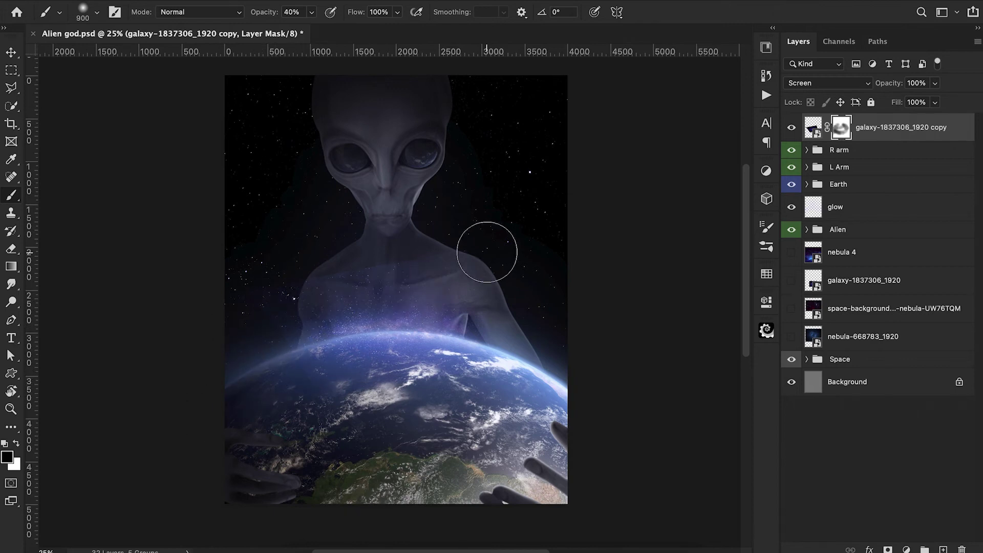
mouse_move(512, 261)
left_mouse_down()
mouse_move(410, 260)
mouse_move(474, 245)
mouse_move(279, 312)
left_mouse_up()
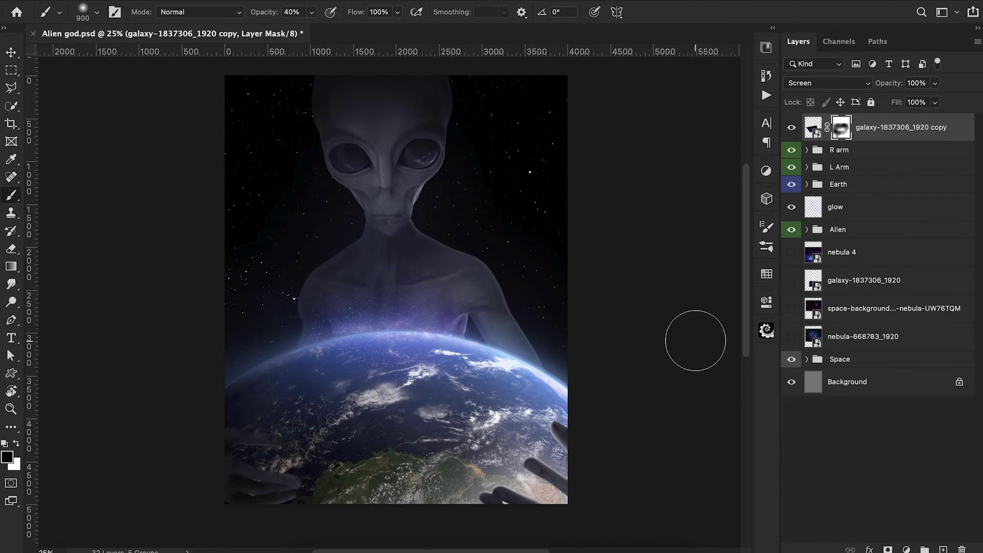
Duplicate the original galaxy-1837306_1920 layer, place the visible copy at the top of the layer stack and set it to Screen.
left_click(813, 126)
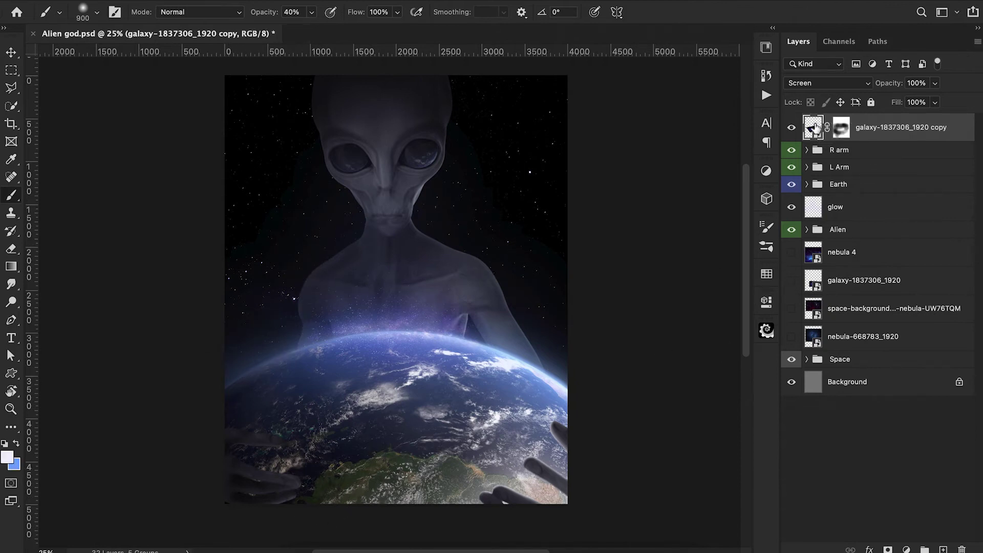
left_click(842, 287)
key("super+j")
left_click_drag(842, 287, 857, 134)
left_click(791, 127)
left_click(824, 83)
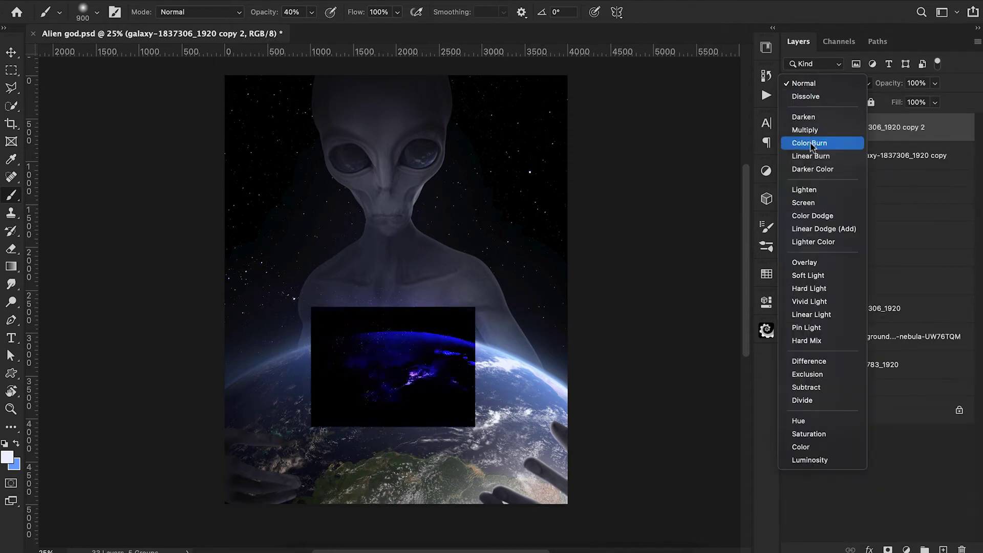
left_click(803, 203)
Rotate galaxy copy 2 to 9.17°, position it over the right part of Earth's horizon and warp it to follow the curve.
key("super+t")
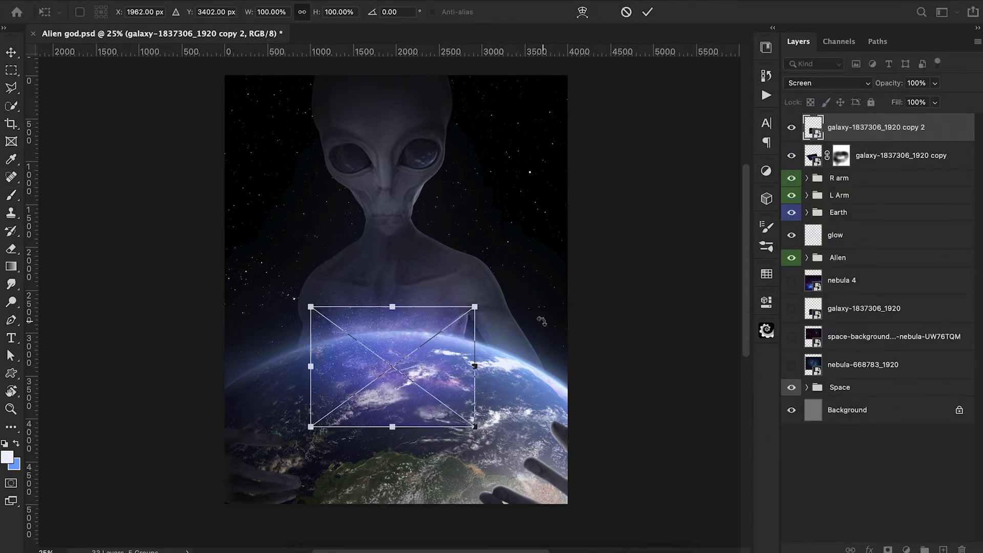
left_click_drag(541, 321, 542, 346)
left_click_drag(432, 372, 521, 350)
right_click(519, 348)
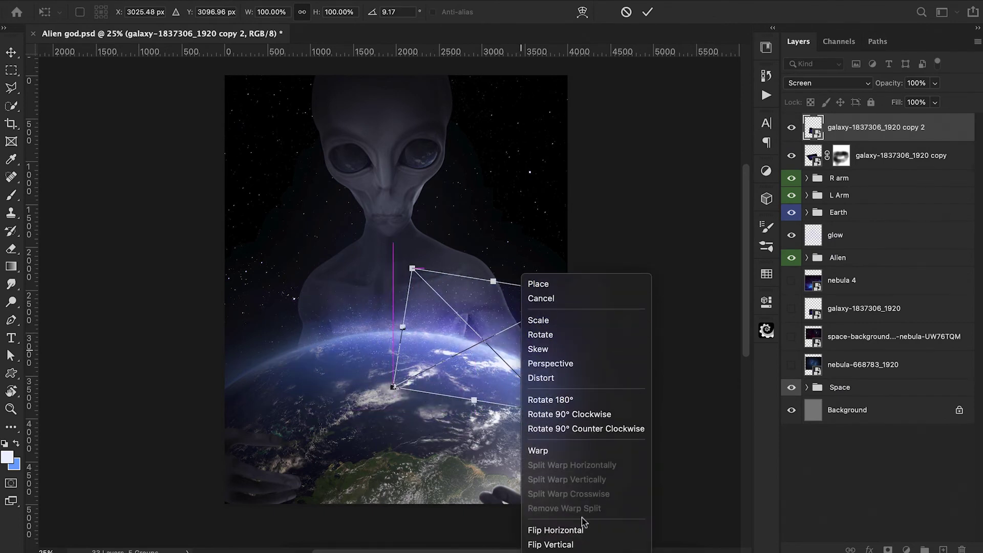
left_click(584, 451)
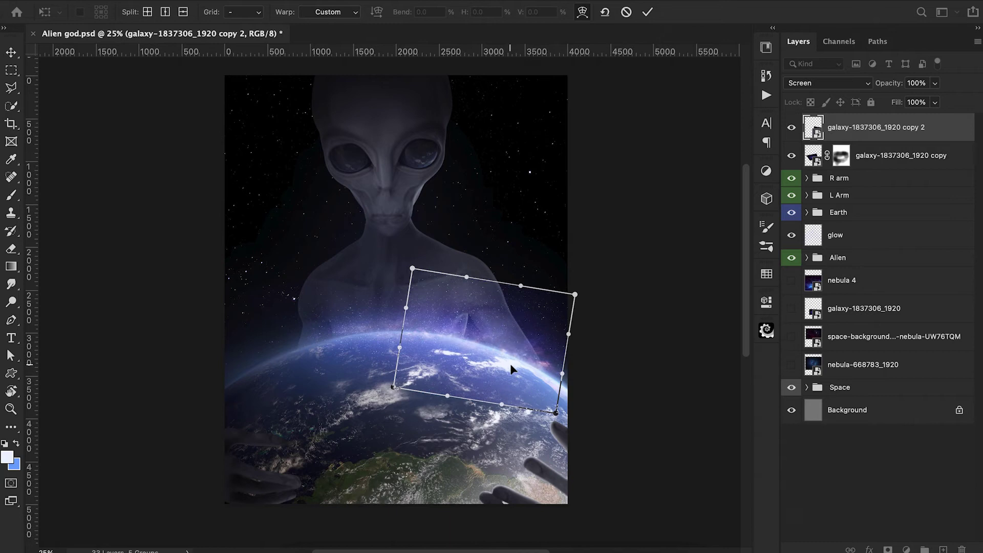
left_click_drag(552, 398, 565, 412)
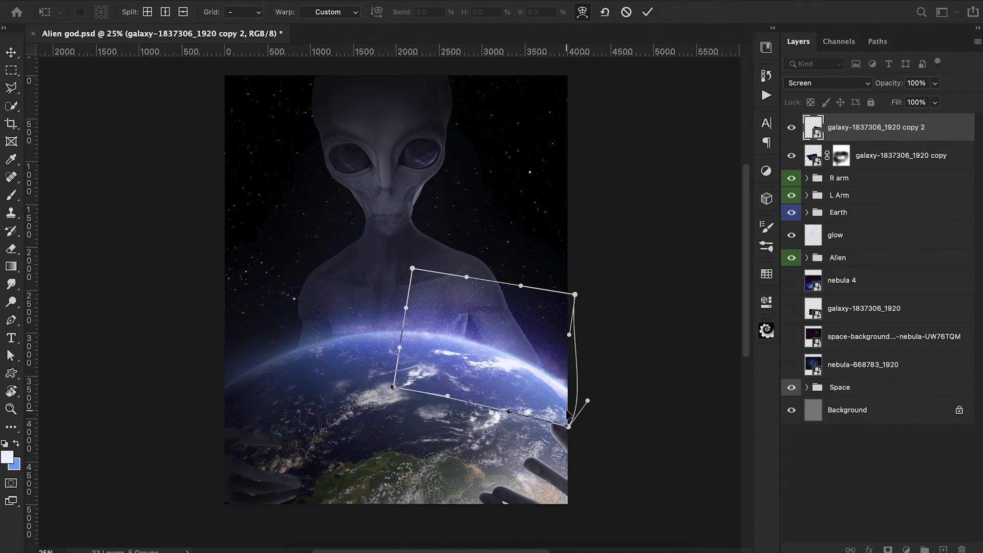
left_click_drag(403, 342, 389, 338)
left_click(648, 12)
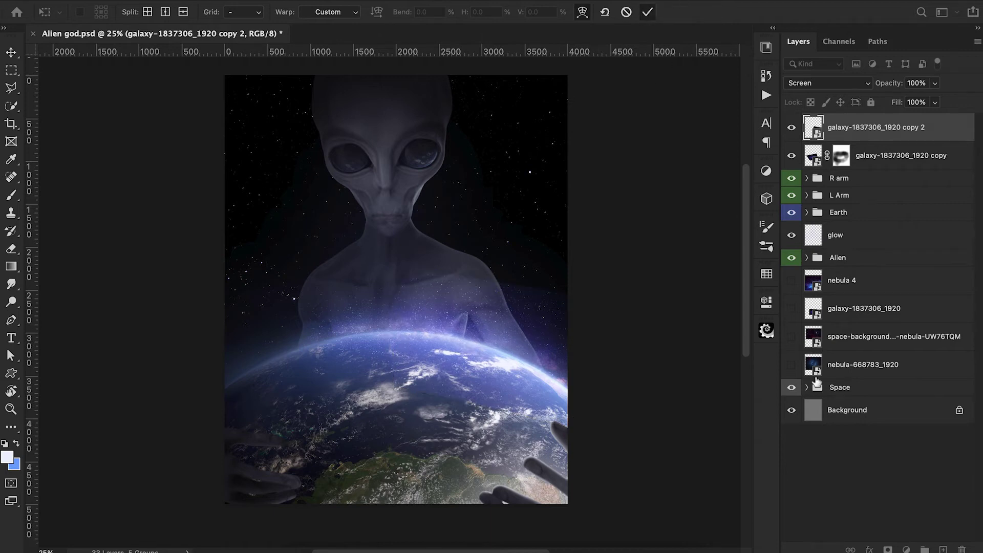
Mask galaxy copy 2 and paint black with a 900 px brush at 40% and 30% opacity above and below the horizon glow.
left_click(888, 550)
left_click_drag(375, 252, 589, 294)
left_click_drag(389, 384, 642, 406)
key("3")
left_click_drag(381, 289, 604, 321)
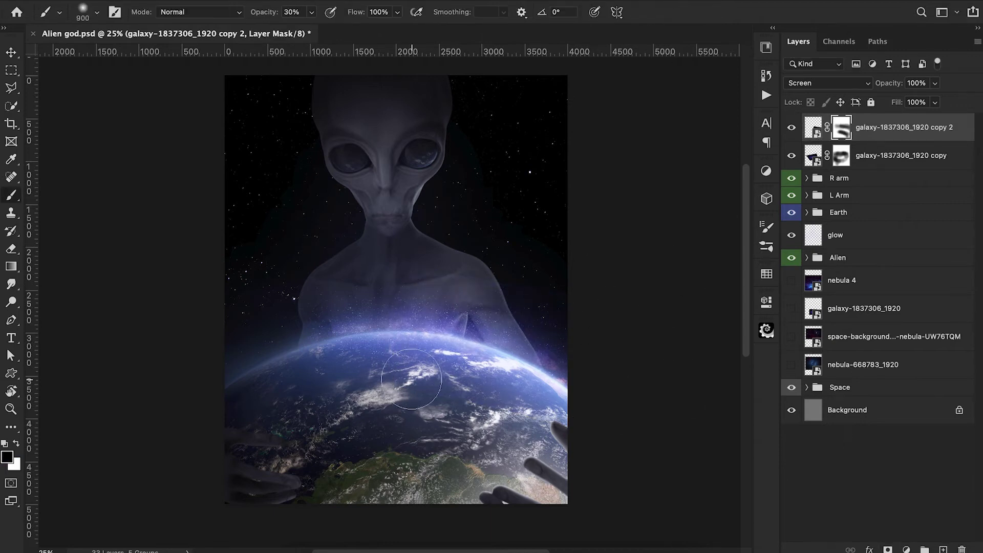
left_click_drag(410, 379, 589, 410)
Make a third copy of the galaxy layer, move it above galaxy copy 2 and set its blend mode to Screen.
left_click(841, 155)
left_click(843, 309)
key("super+j")
left_click_drag(843, 309, 850, 116)
left_click(827, 83)
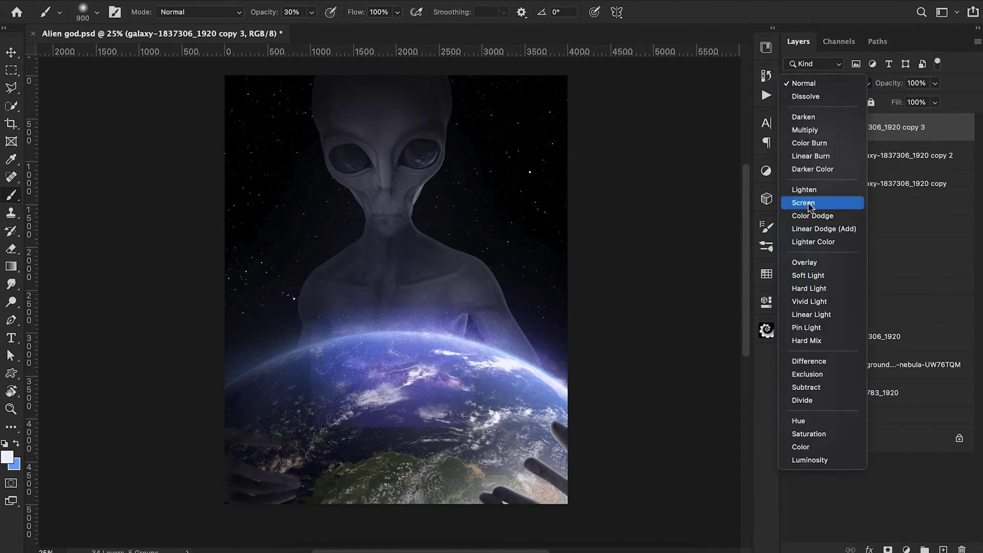
left_click(809, 203)
Rotate galaxy copy 3 counter-clockwise, place it over the left part of Earth's horizon and warp it to match the curve.
key("super+t")
left_click_drag(655, 427, 632, 480)
right_click(304, 368)
left_click(320, 540)
left_click_drag(287, 384, 311, 325)
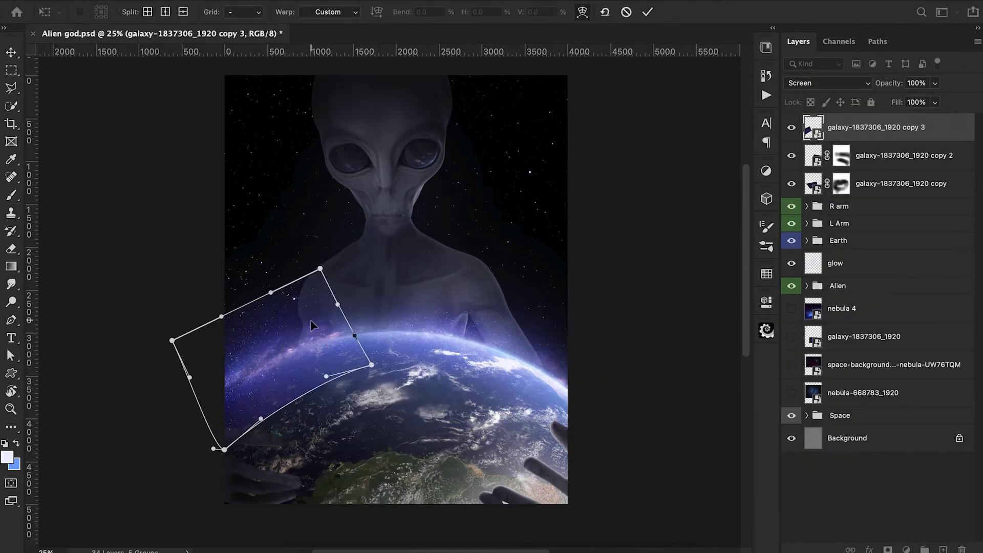
left_click(647, 12)
Mask galaxy copy 3 and paint black with a 900 px brush at 70% and 30% opacity to fade its edges.
left_click(887, 549)
key("7")
left_click_drag(328, 392, 205, 453)
left_click_drag(225, 319, 278, 295)
left_click_drag(287, 338, 192, 409)
key("3")
left_click_drag(279, 319, 223, 460)
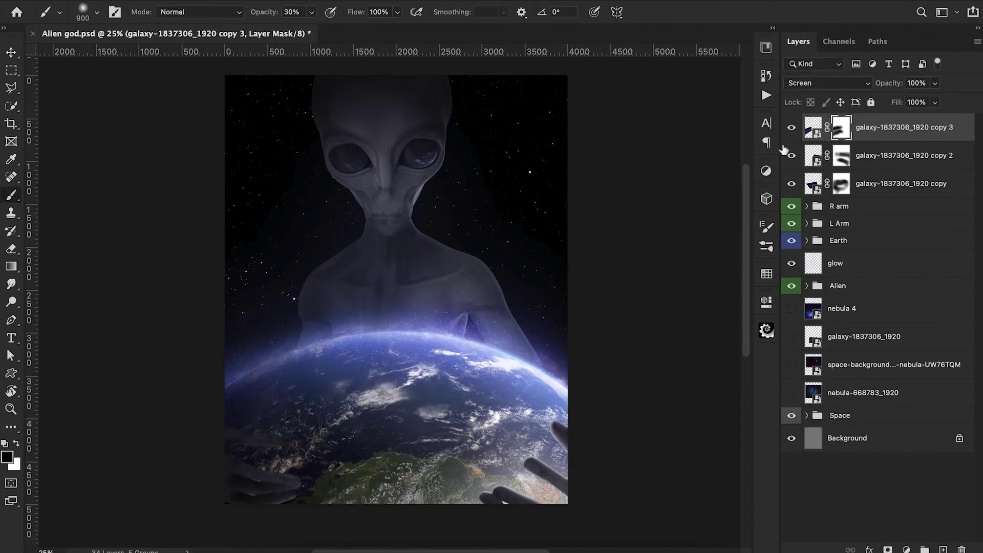
Make a fourth copy of the galaxy layer, move it above galaxy copy 3 and set its blend mode to Screen.
left_click(864, 337)
key("super+j")
left_click_drag(864, 337, 870, 130)
left_click(791, 128)
left_click(828, 83)
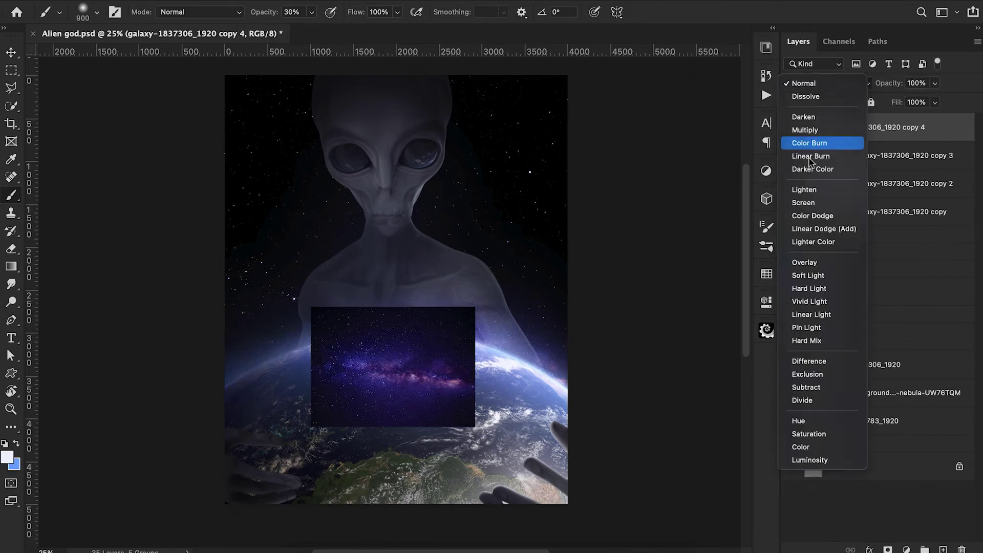
left_click(803, 202)
Rotate, reshape and position galaxy copy 4 over the lower right part of Earth.
key("super+t")
left_click_drag(599, 388, 609, 299)
right_click(435, 327)
left_click(450, 377)
left_click_drag(498, 285, 482, 300)
left_click_drag(437, 484, 420, 493)
left_click(648, 12)
Mask galaxy copy 4 and paint black with a 900 px brush at 40% opacity to fade its edges.
left_click(888, 549)
left_click_drag(513, 287, 559, 356)
left_click_drag(562, 507, 433, 450)
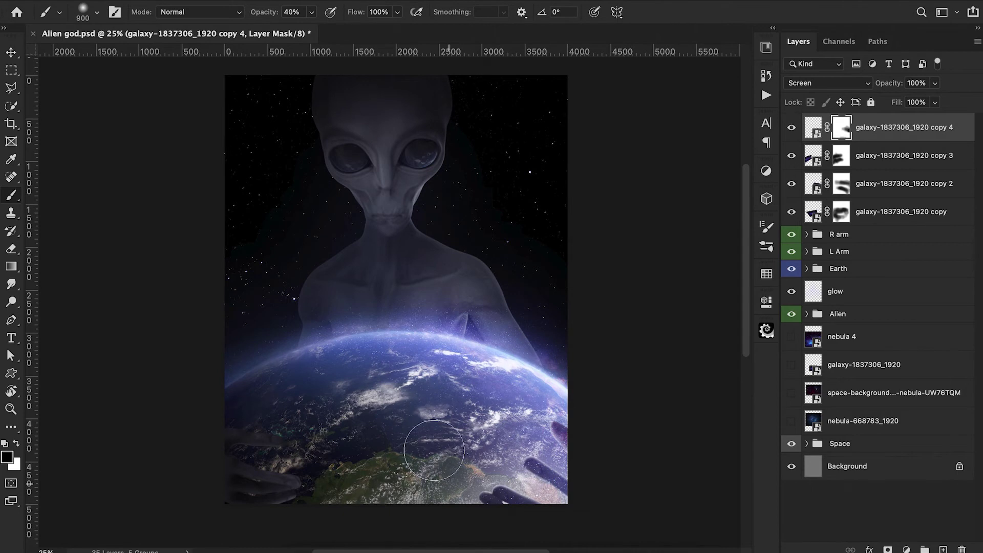
Reduce the brush to 100 px at 30% opacity for refining galaxy copy 4's mask around the lower right fingers.
key("super+plus")
scroll(618, 332, "down", 5)
scroll(617, 332, "right", 4)
key("bracketleft")
key("bracketleft")
key("bracketleft")
key("bracketleft")
key("bracketleft")
key("bracketleft")
key("bracketleft")
key("bracketleft")
key("bracketleft")
key("bracketleft")
key("bracketleft")
key("bracketleft")
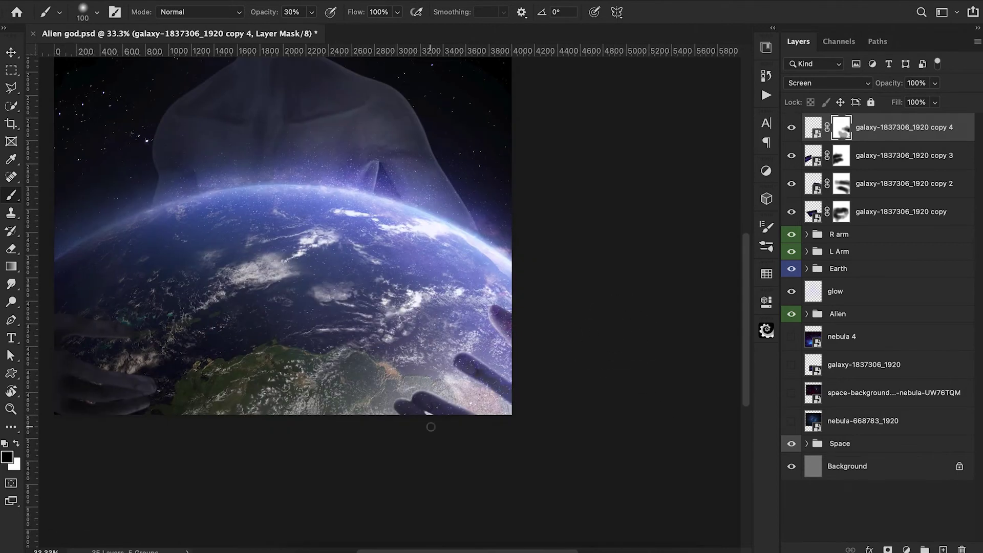
Group the four galaxy copies as Galaxy 1 and give the group a red colour label.
key("super+minus")
key("super+minus")
key("super+plus")
left_click(877, 210, "shift")
key("super+g")
double_click(842, 122)
type("Galaxy 1")
key("Return")
right_click(792, 122)
left_click(809, 181)
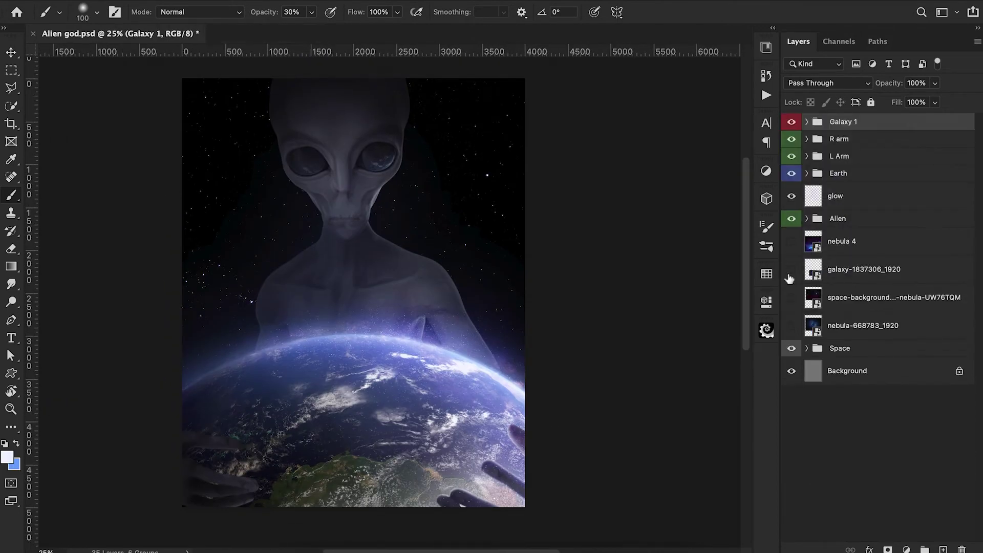
Show the nebula 4 layer, duplicate it, hide the original and set the copy's blend mode to Screen.
left_click(791, 242)
left_click(852, 247)
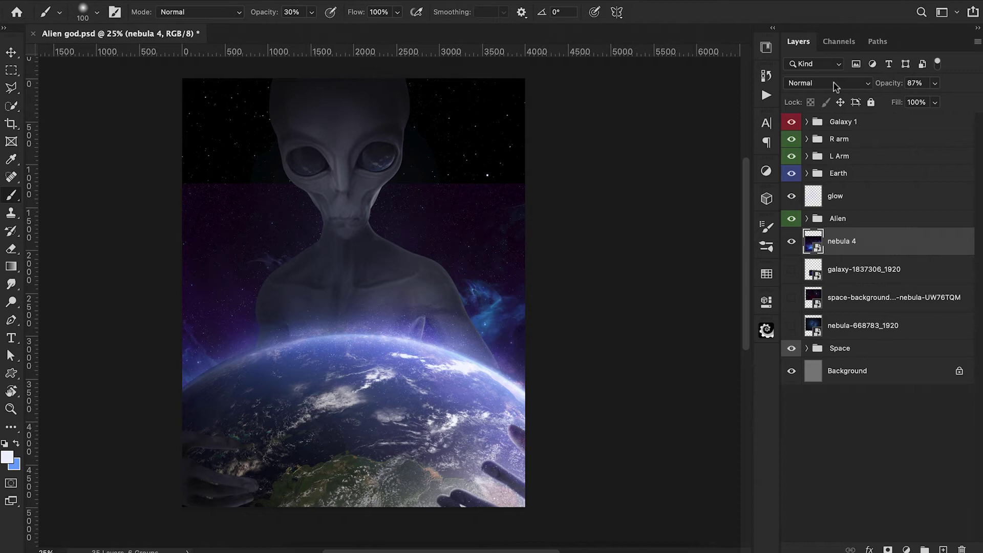
key("super+j")
left_click(796, 272)
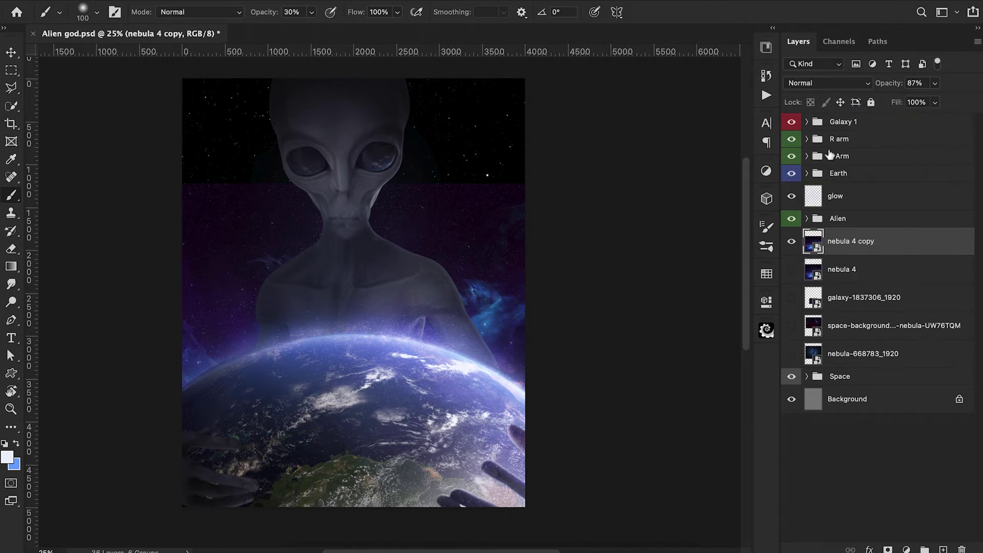
left_click(833, 84)
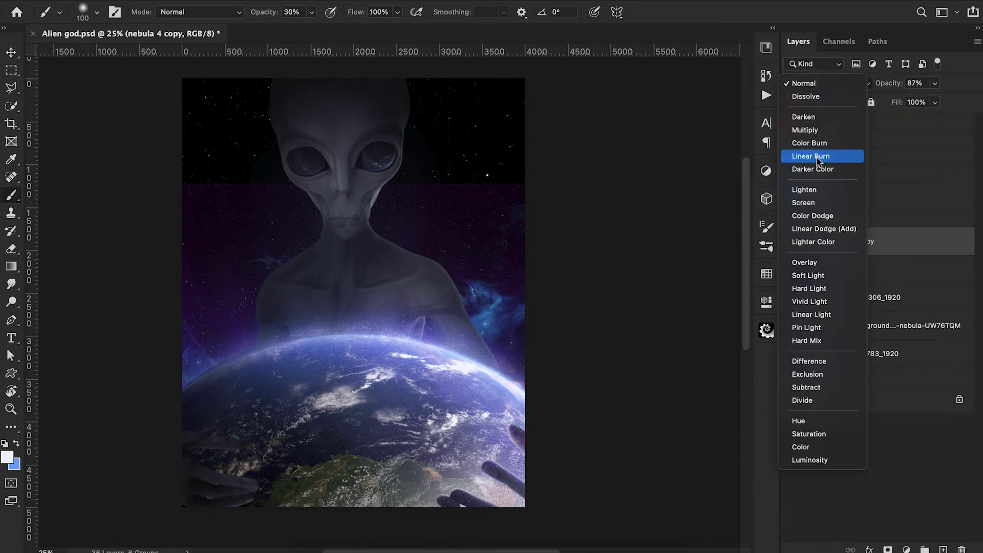
left_click(803, 202)
Scale nebula 4 copy to about 75%, rotate it about 6° clockwise and position it in the sky behind the alien.
key("ctrl+t")
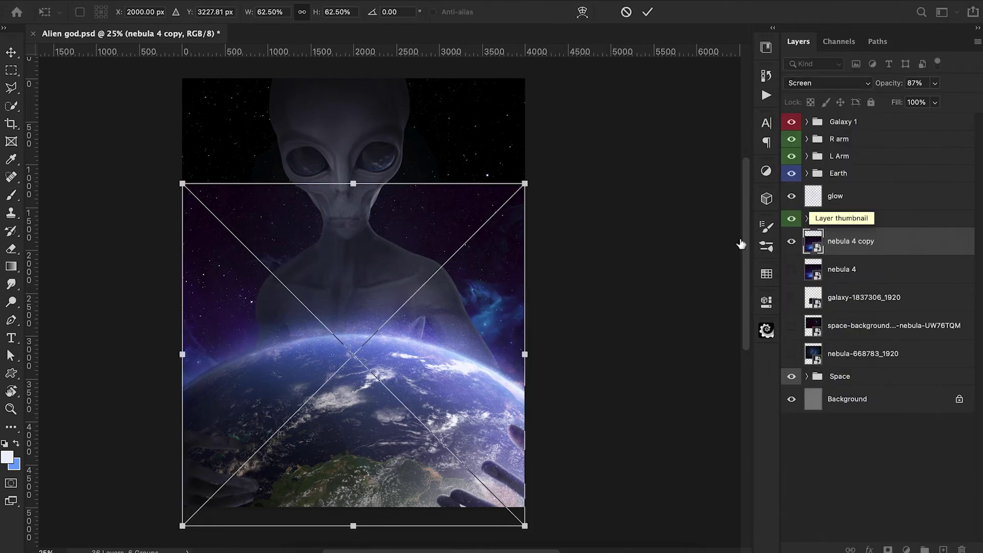
left_click_drag(669, 231, 650, 261)
left_click_drag(475, 295, 479, 269)
left_click_drag(530, 335, 563, 335)
left_click_drag(463, 338, 463, 335)
left_click_drag(601, 345, 601, 362)
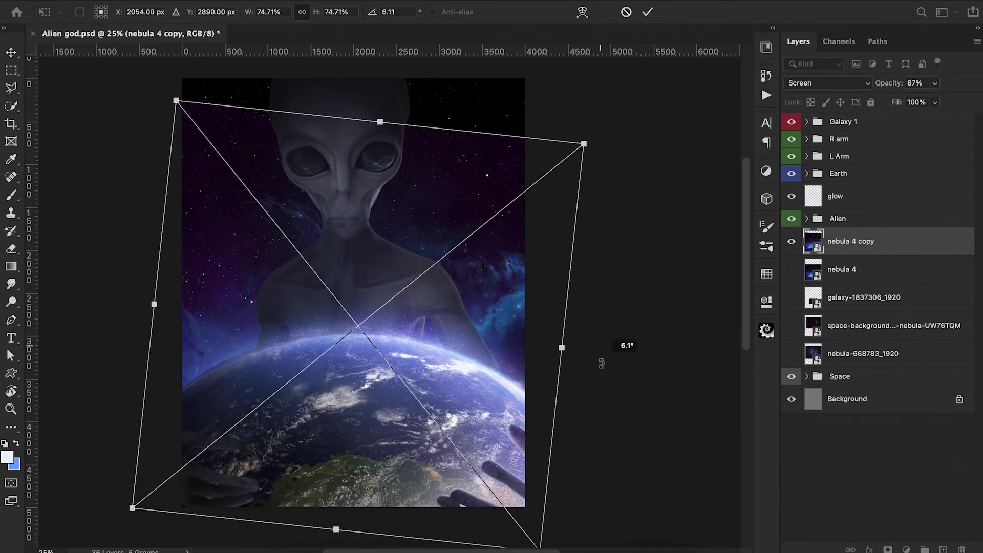
left_click_drag(507, 345, 495, 352)
key("Return")
key("b")
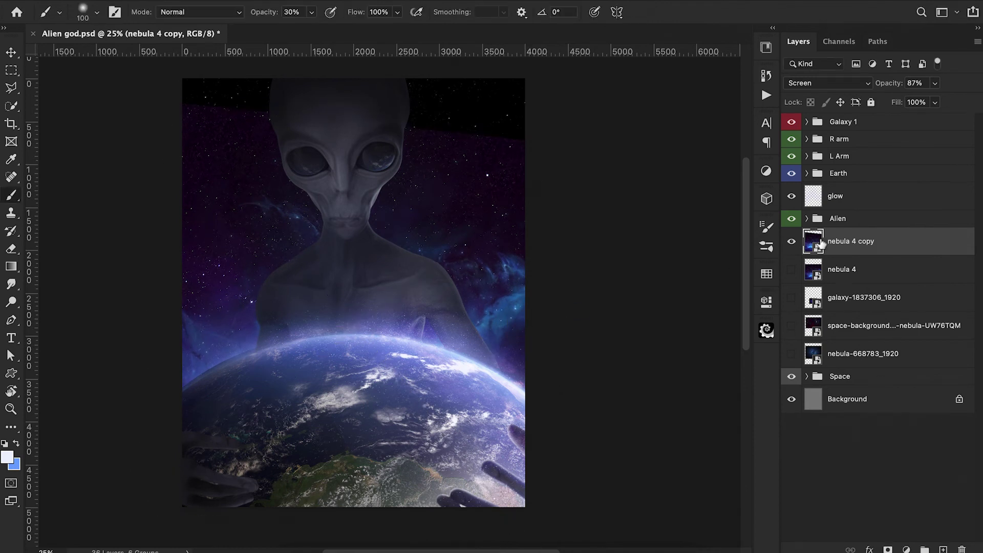
Mask nebula 4 copy, paint black with a 1000 px brush at 50% and 30% opacity around the sky, and compare the layer off and on.
left_click(888, 550)
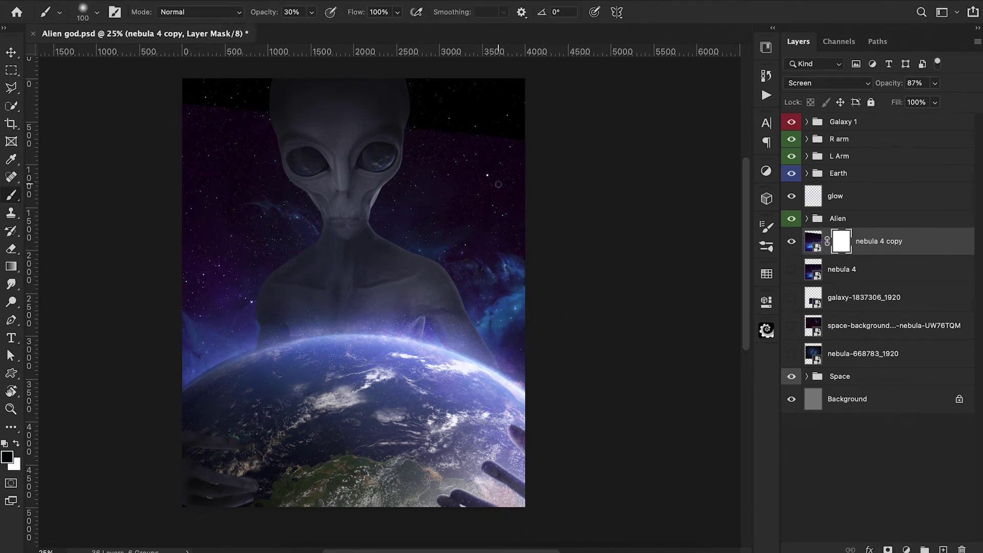
key("bracketright")
key("bracketright")
key("bracketright")
key("5")
mouse_move(145, 128)
left_mouse_down()
mouse_move(207, 119)
mouse_move(129, 206)
mouse_move(102, 308)
mouse_move(120, 382)
mouse_move(187, 374)
mouse_move(158, 452)
mouse_move(138, 438)
mouse_move(292, 364)
mouse_move(215, 368)
mouse_move(177, 392)
left_mouse_up()
left_click_drag(195, 284, 168, 222)
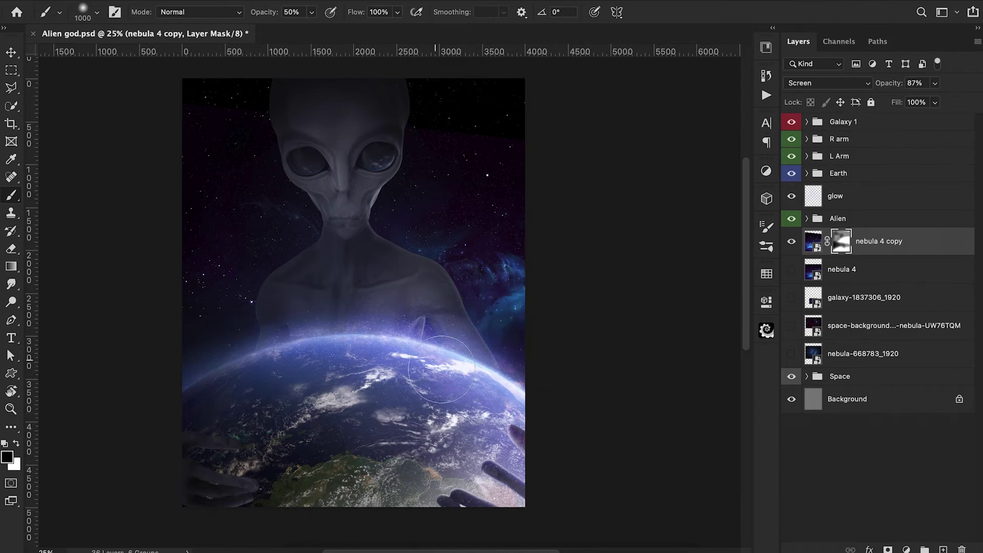
key("3")
mouse_move(521, 341)
left_mouse_down()
mouse_move(543, 265)
mouse_move(551, 293)
mouse_move(547, 274)
mouse_move(398, 228)
left_mouse_up()
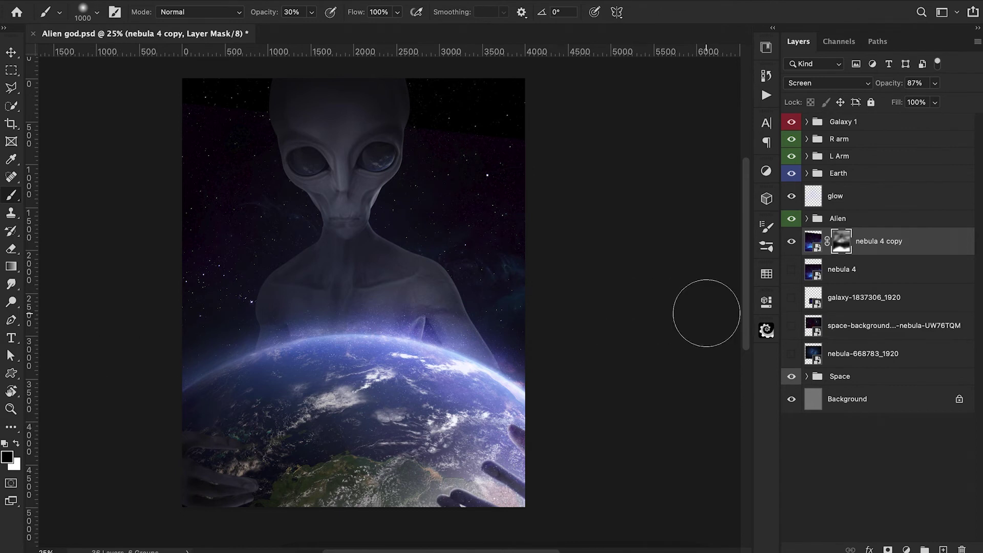
left_click(791, 241)
left_click(791, 241)
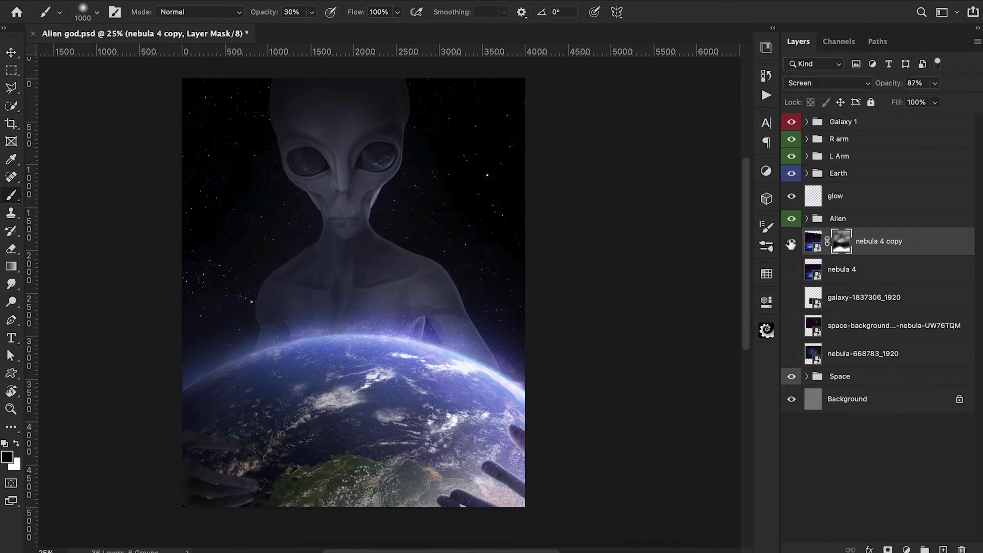
Restore some of nebula 4 copy beside the alien's right-hand shoulder using a 250 px white mask brush at 30% and 20% opacity.
key("bracketleft")
key("bracketleft")
key("bracketleft")
key("bracketleft")
key("bracketleft")
key("bracketleft")
key("bracketleft")
key("bracketleft")
key("bracketleft")
key("bracketleft")
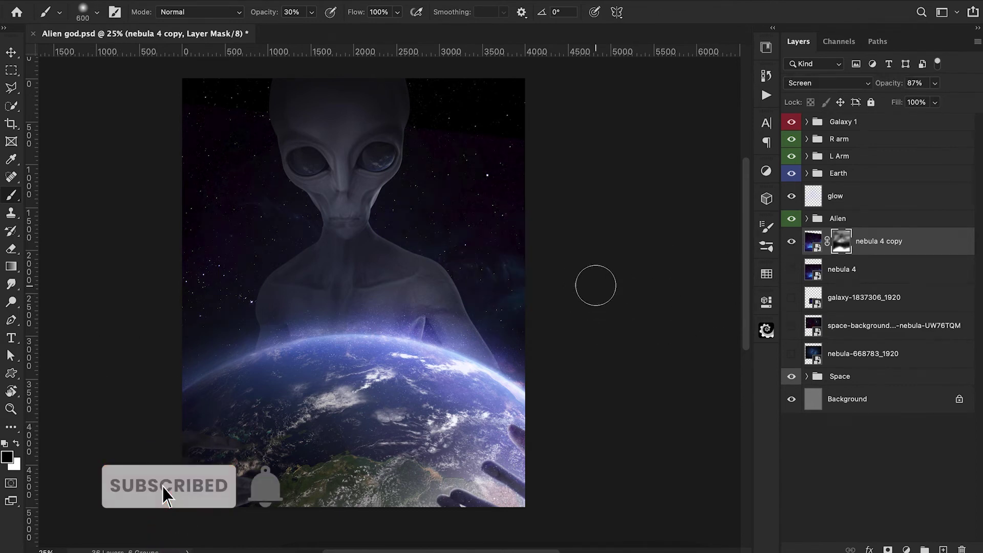
key("x")
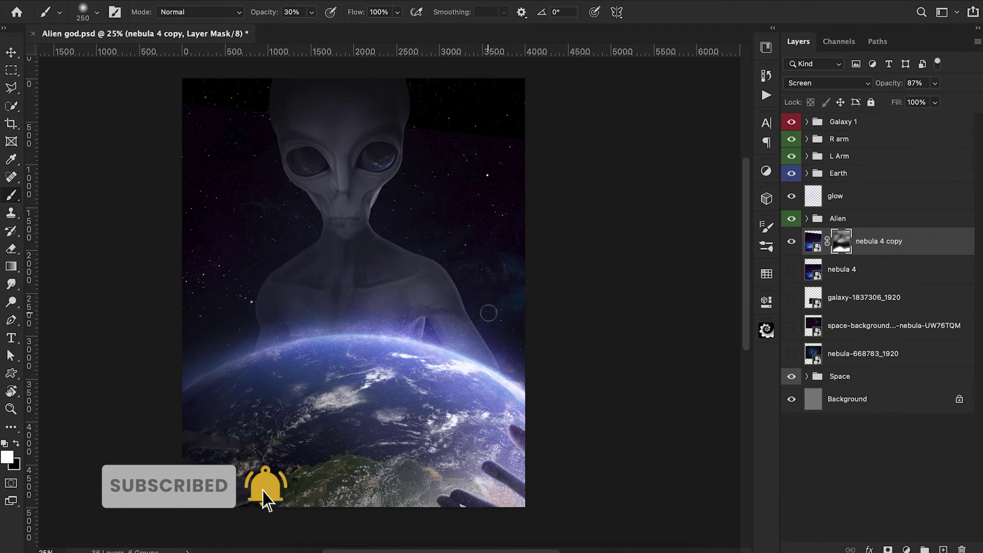
scroll(563, 266, "left", 2)
key("2")
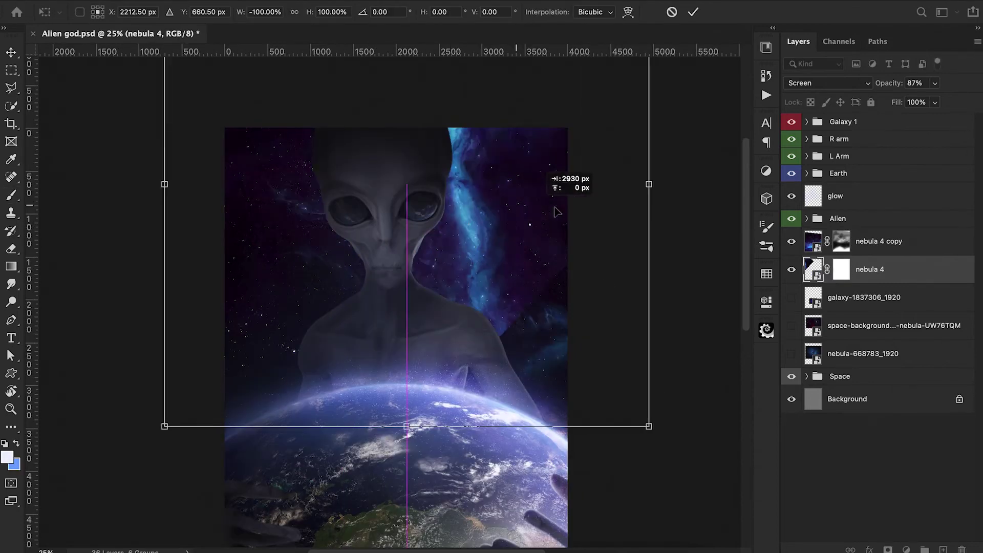
Transform the flipped nebula 4 layer over the upper right sky and fade it with a 1300 px black mask brush at 70%, 10% and 30% opacity.
left_click_drag(653, 182, 688, 193)
left_click_drag(295, 425, 304, 460)
mouse_move(623, 312)
left_mouse_down()
mouse_move(617, 323)
mouse_move(606, 301)
mouse_move(613, 271)
left_mouse_up()
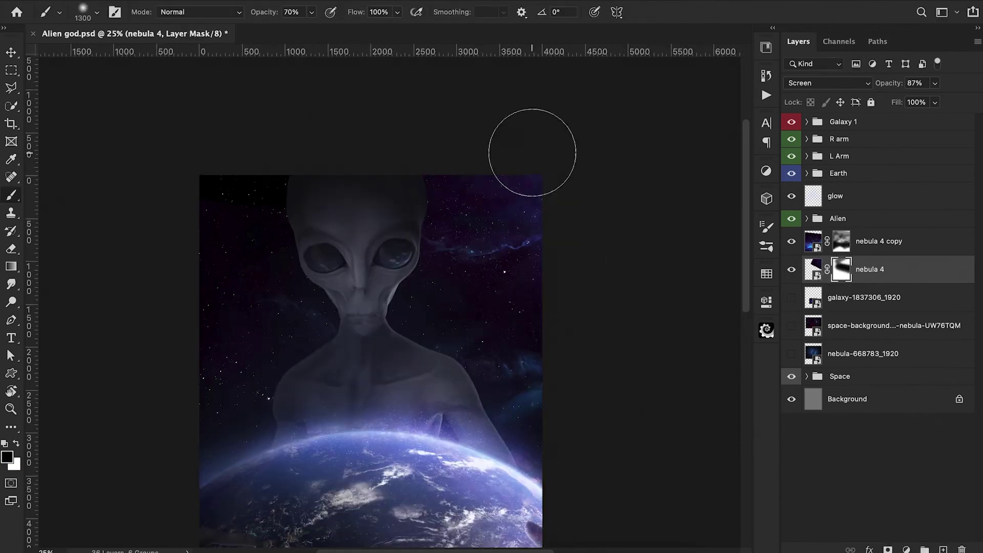
key("1")
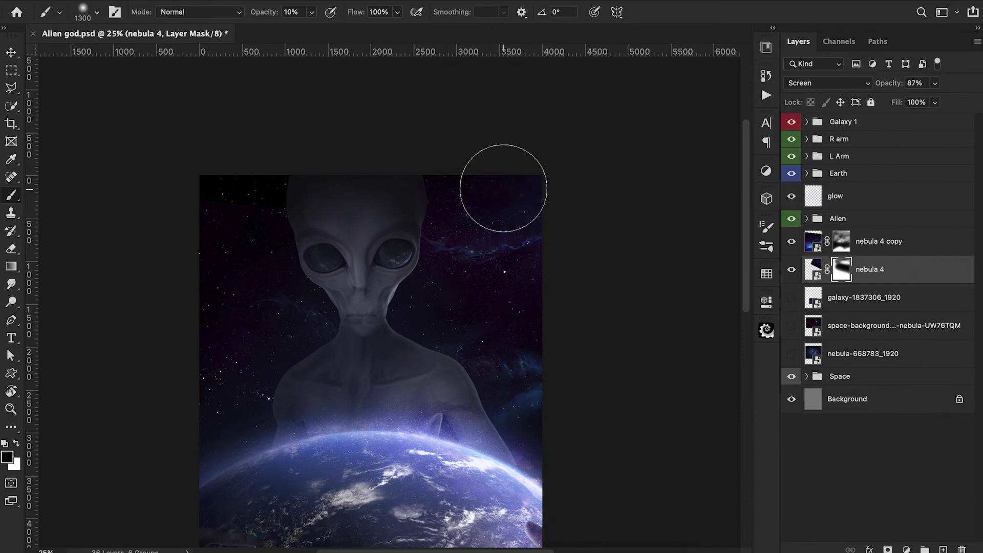
key("3")
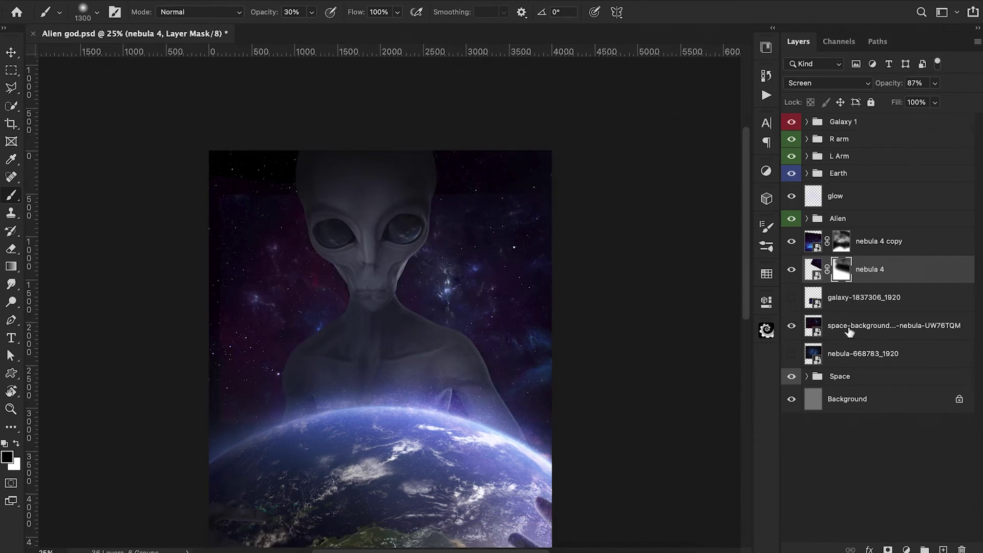
Duplicate the blue and red space background nebula layer and hide the original.
left_click(849, 328)
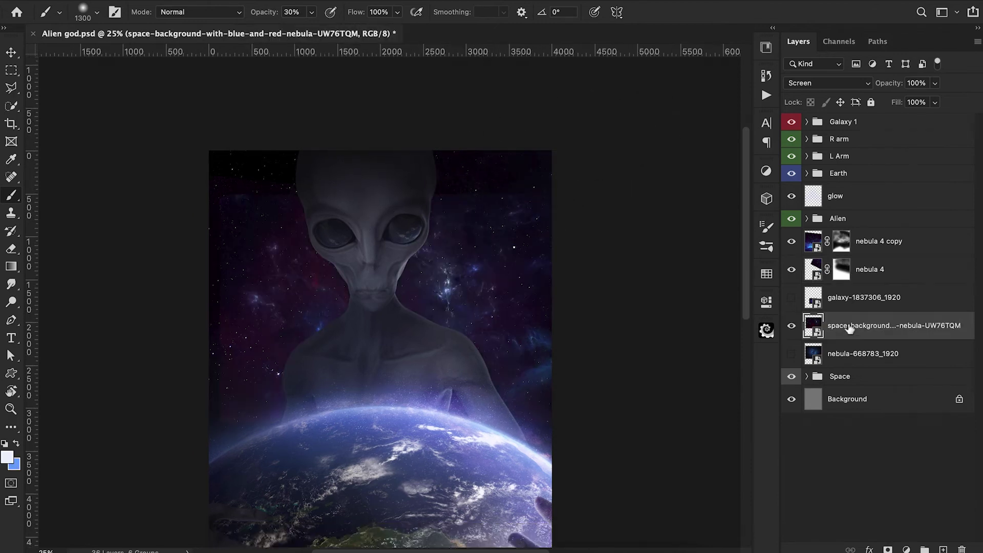
key("super+j")
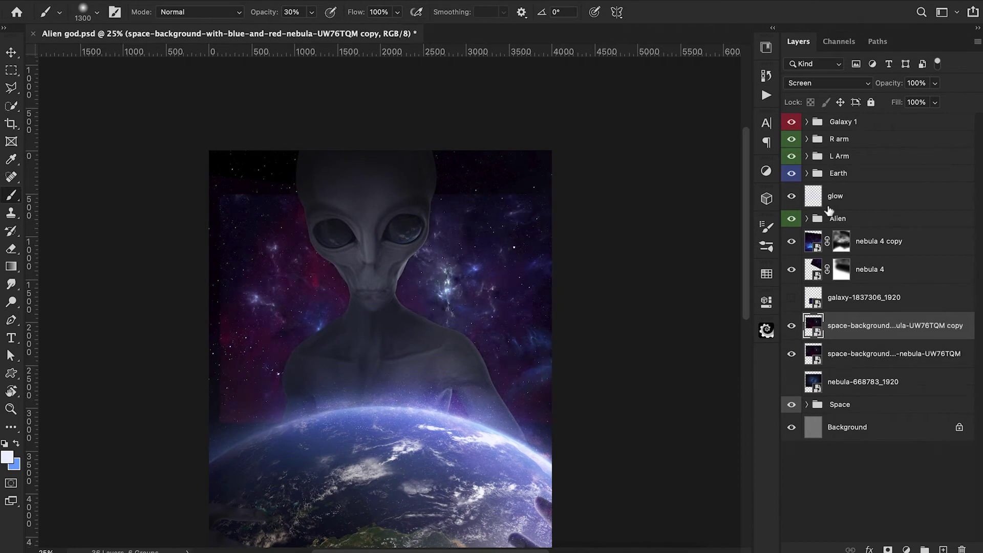
left_click(792, 354)
Rotate and reposition the space background copy over the sky to the right of the alien.
key("super+t")
left_click_drag(656, 237, 574, 233)
left_click_drag(532, 271, 544, 251)
left_click_drag(677, 268, 675, 266)
left_click_drag(504, 297, 509, 321)
left_click_drag(663, 239, 583, 215)
left_click_drag(539, 241, 538, 351)
left_click_drag(635, 265, 307, 191)
left_click_drag(453, 381, 650, 353)
left_click(648, 12)
Mask the space background copy and paint black with a 1300 px brush at 30% and 50% opacity along the right sky.
left_click(888, 549)
left_click(528, 181)
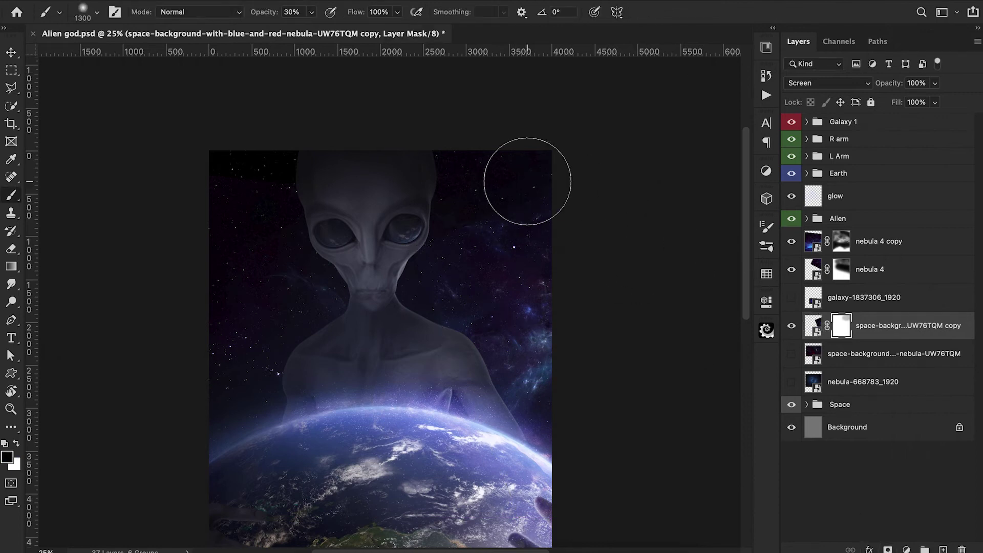
key("5")
left_click_drag(552, 246, 544, 464)
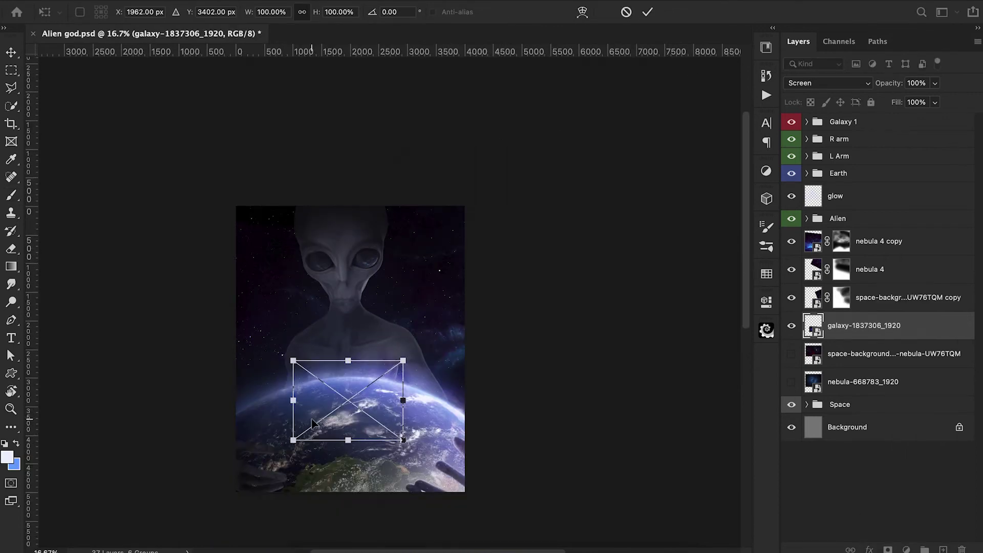
Scale the original galaxy layer to about 189%, rotate it about 24° counter-clockwise and place it over the right side of the sky.
left_click_drag(367, 398, 560, 340)
left_click_drag(472, 353, 493, 326)
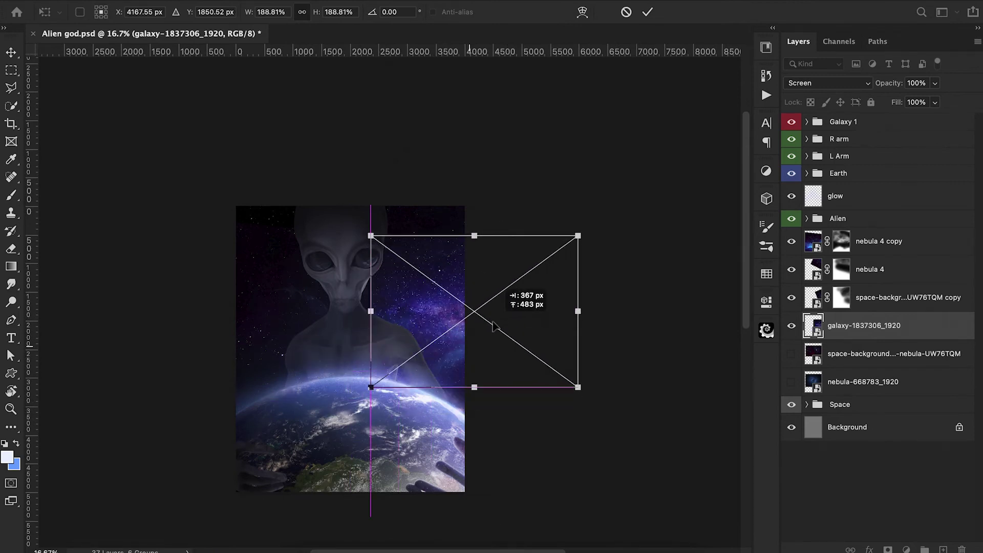
left_click_drag(624, 281, 578, 237)
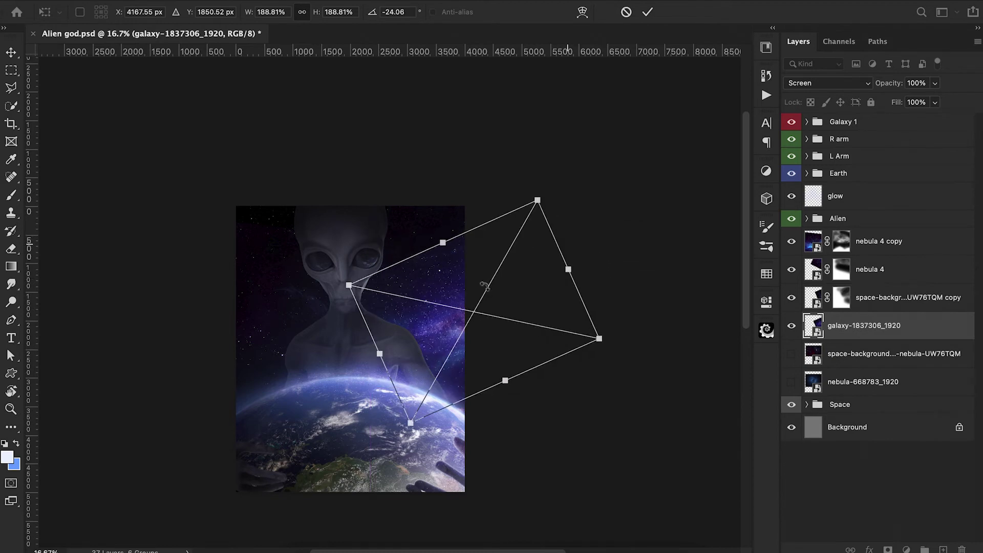
left_click_drag(484, 285, 510, 271)
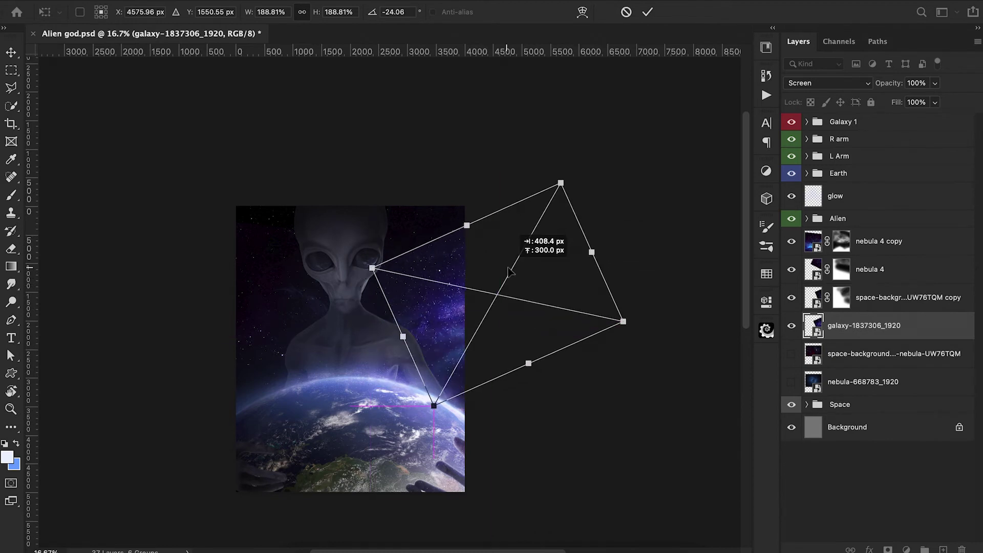
left_click(648, 12)
key("b")
Mask the original galaxy layer and paint black with a 1300 px brush at 30% opacity over its edges and the alien's shoulder.
left_click(887, 550)
left_click_drag(485, 252, 476, 333)
left_click_drag(362, 276, 389, 364)
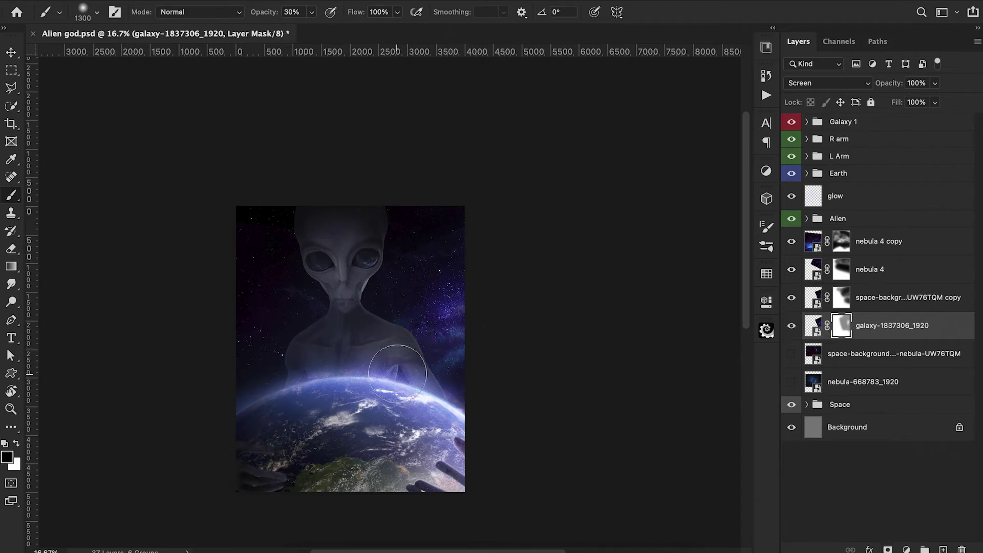
Duplicate the masked galaxy layer as galaxy copy 5 and transform the copy over the left side of the sky.
key("ctrl+t")
left_click_drag(547, 349, 552, 362)
left_click(693, 12)
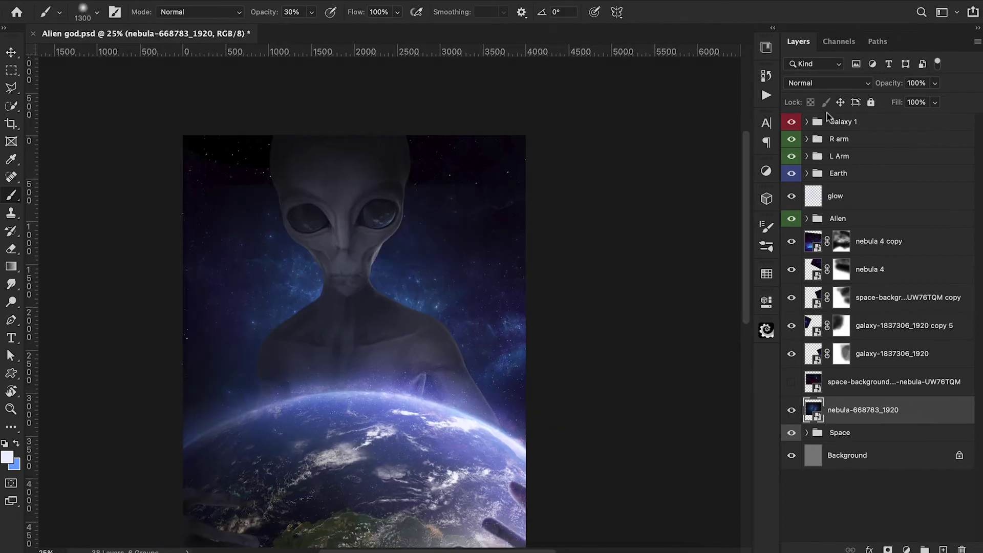
Set the nebula-668783_1920 layer's blend mode to Screen, duplicate it and hide the original.
left_click(824, 83)
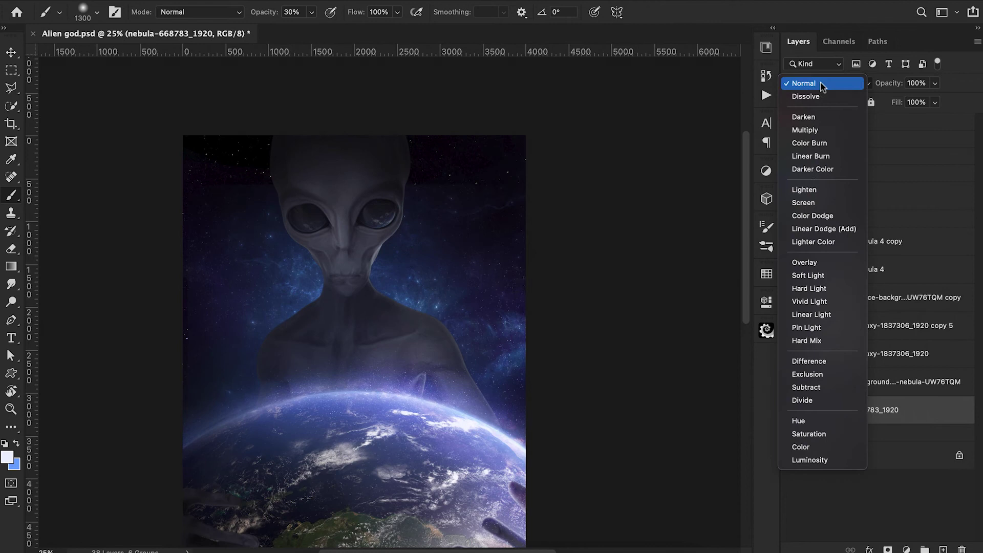
left_click(811, 203)
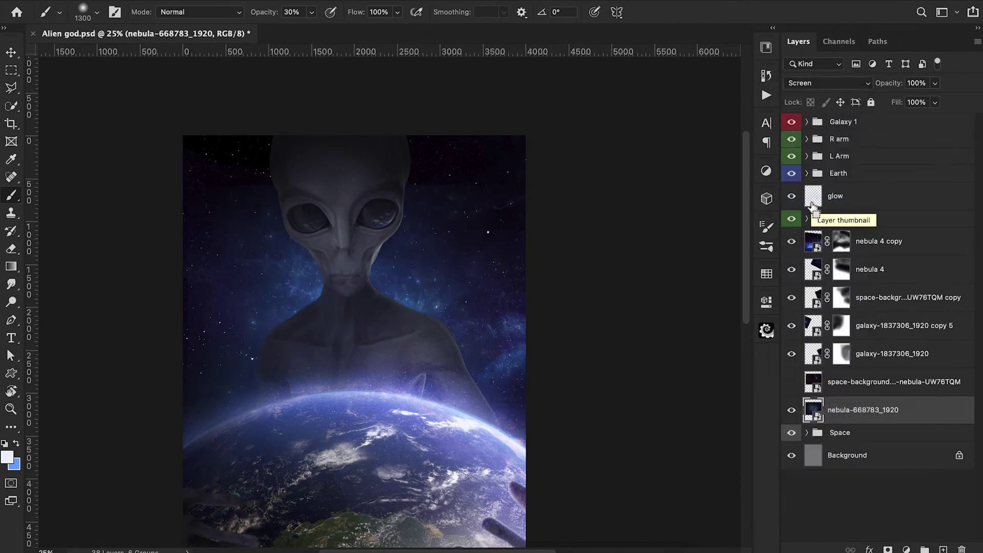
key("ctrl+t")
key("Return")
key("b")
key("ctrl+j")
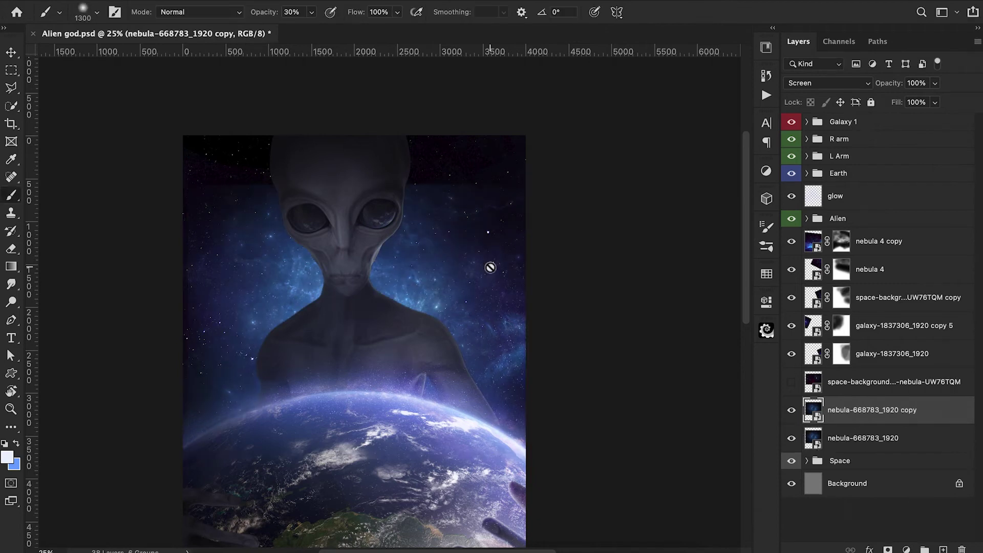
left_click(791, 438)
Move the nebula-668783_1920 copy about 2982 px right and 187 px down, and compare the canvas with it off and on.
key("ctrl+t")
left_click_drag(452, 367, 703, 382)
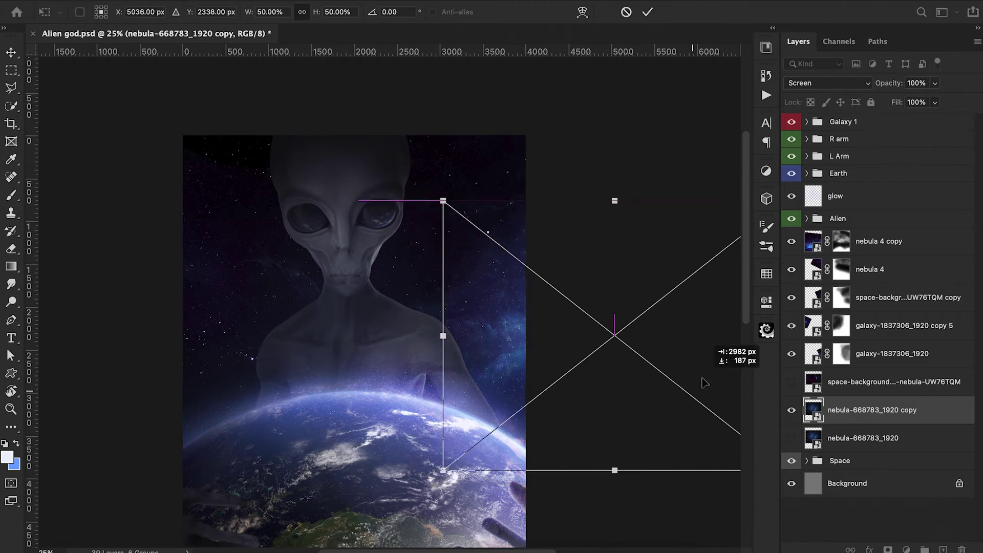
left_click(649, 12)
key("b")
scroll(553, 235, "right", 3)
scroll(553, 235, "down", 2)
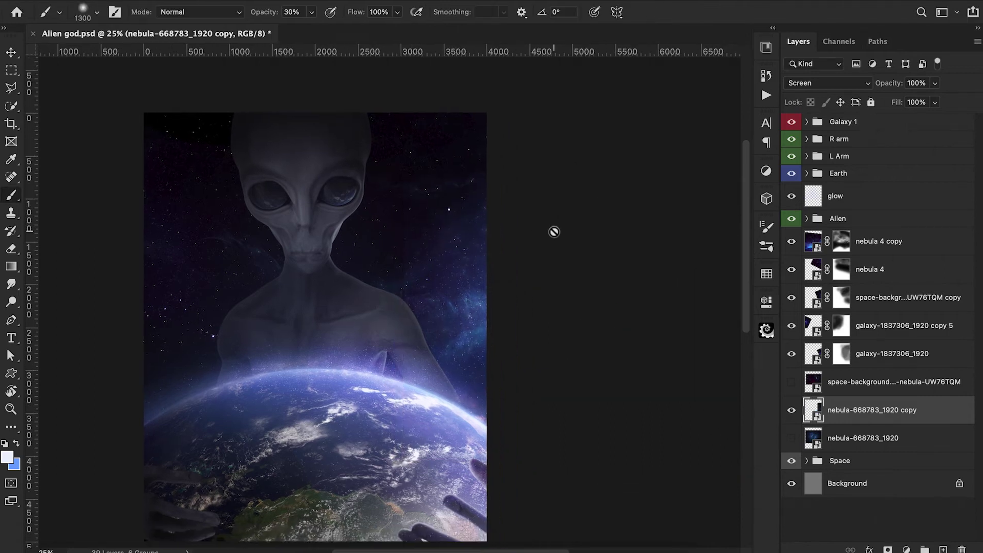
left_click(792, 410)
left_click(792, 410)
Mask the nebula-668783_1920 copy and paint black with a 1300 px brush at 30% opacity near the right end of the horizon.
left_click(888, 549)
key("d")
key("x")
mouse_move(488, 413)
left_mouse_down()
mouse_move(487, 437)
mouse_move(502, 371)
mouse_move(497, 211)
mouse_move(437, 402)
left_mouse_up()
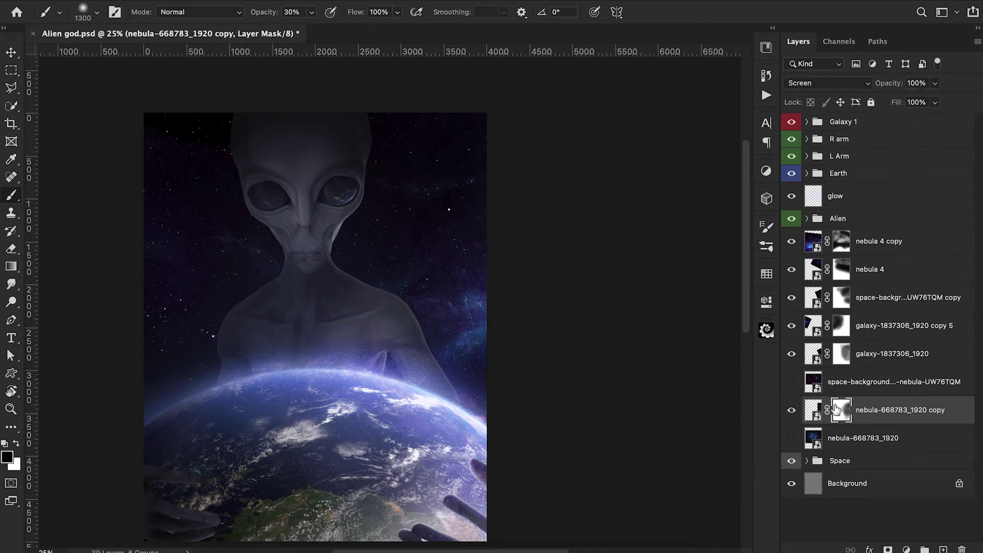
Show the nebula-668783_1920 layer, move it over the left side of the sky, and hide it with an inverted layer mask.
left_click(790, 439)
left_click(812, 438)
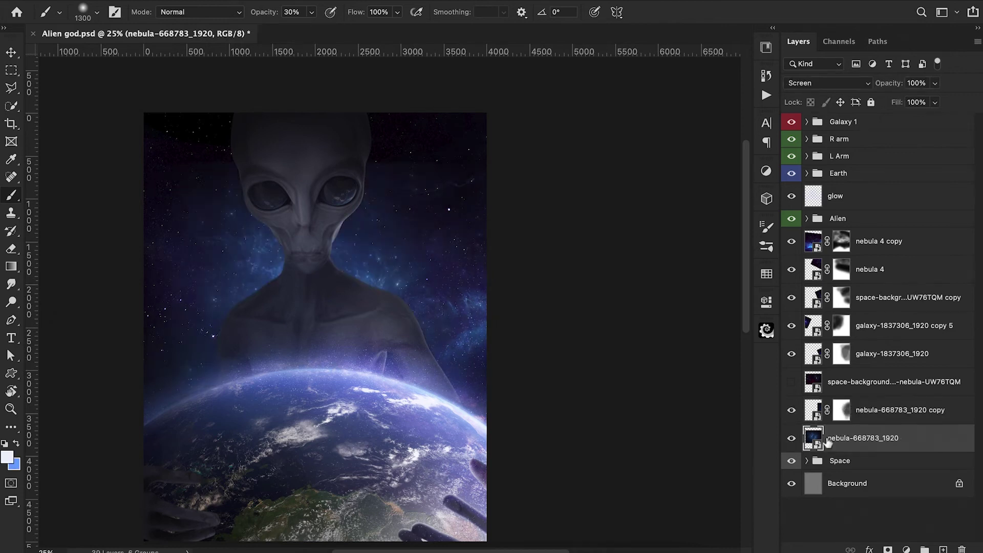
key("ctrl+t")
left_click_drag(389, 273, 302, 295)
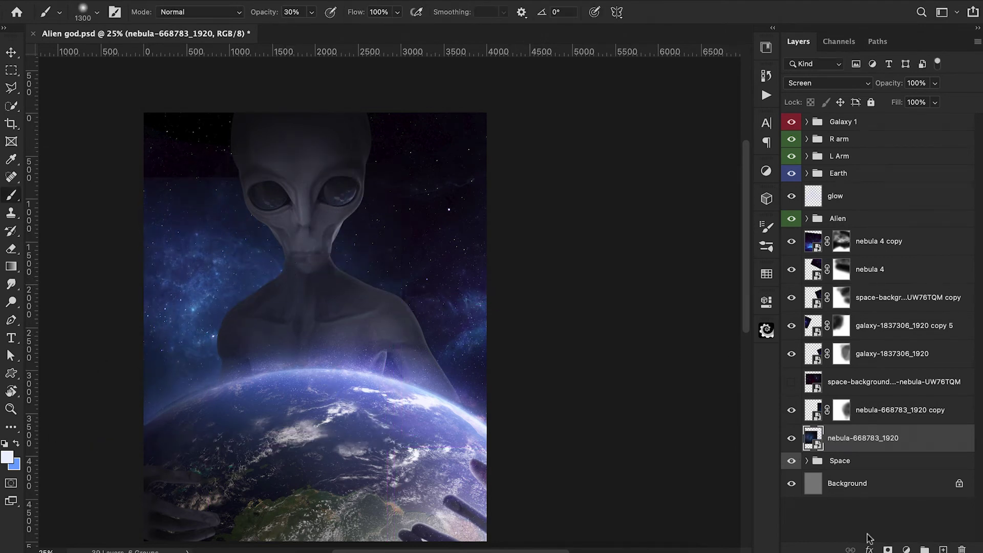
left_click(887, 549)
key("super+i")
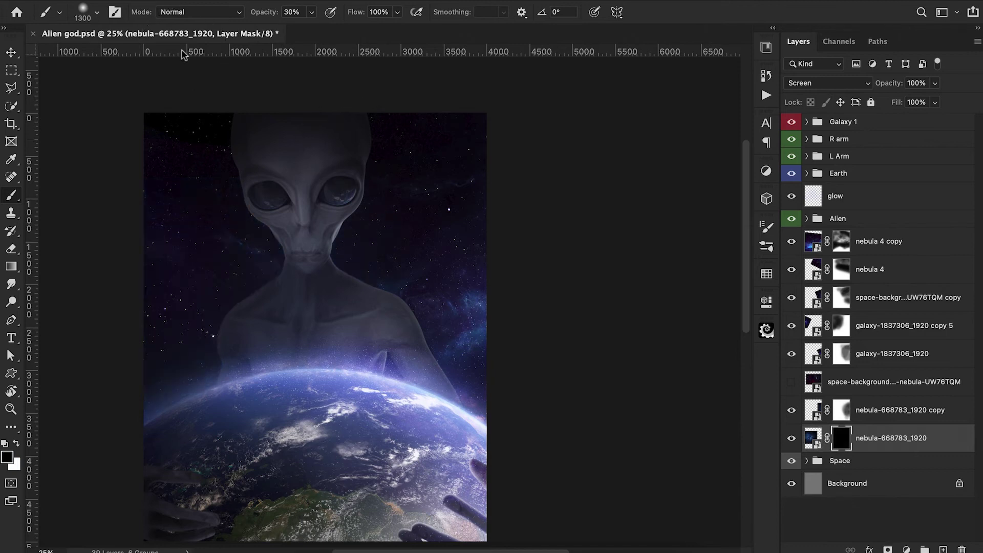
Paint white on the nebula-668783_1920 mask over the left sky with the 2500 px Pd 5 dust brush at 20% opacity.
left_click(82, 11)
left_click(118, 335)
scroll(119, 336, "down", 10)
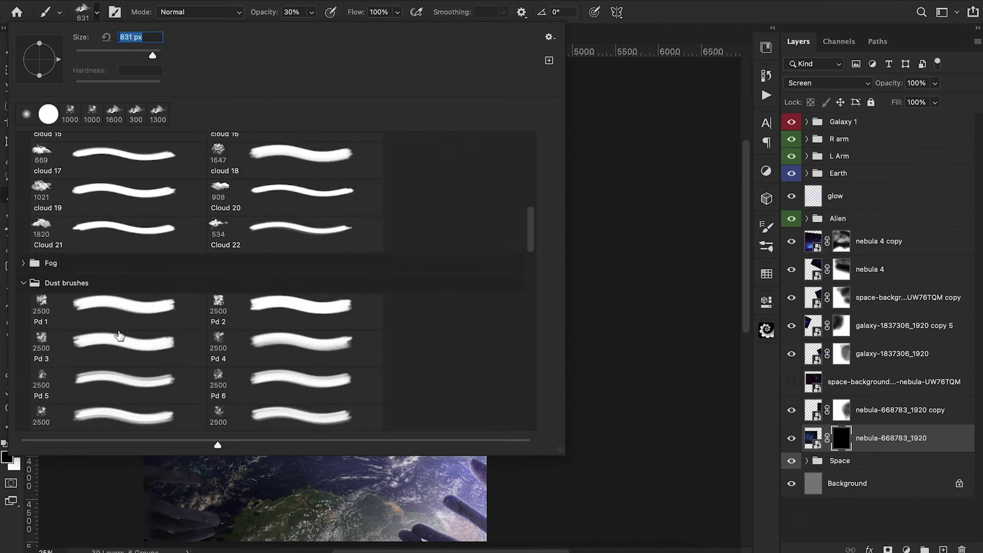
left_click(112, 376)
key("Return")
key("2")
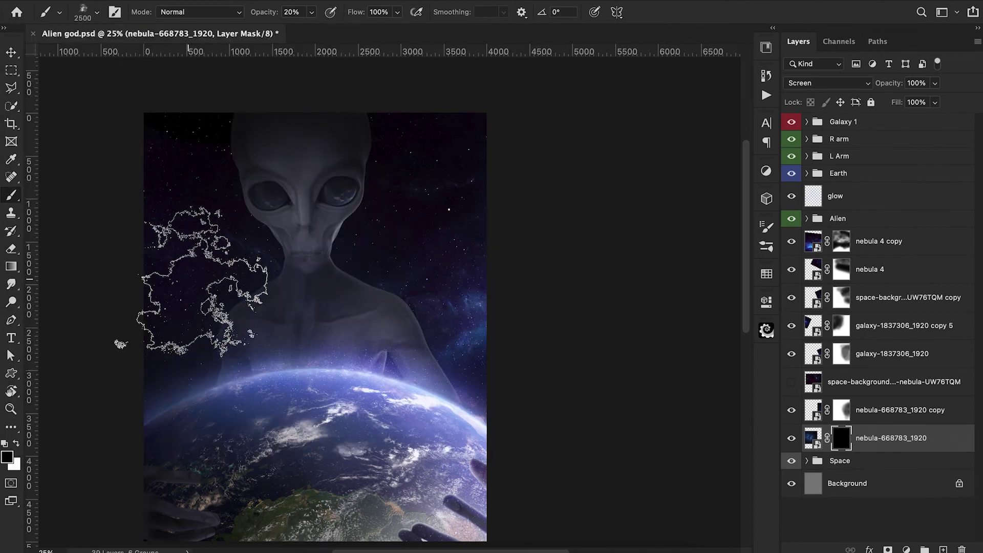
key("x")
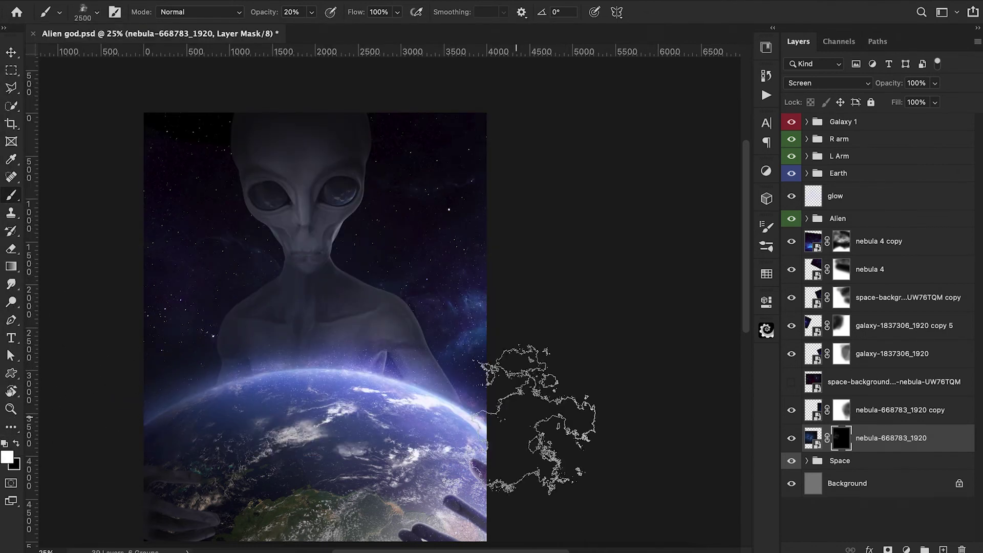
left_click(224, 182)
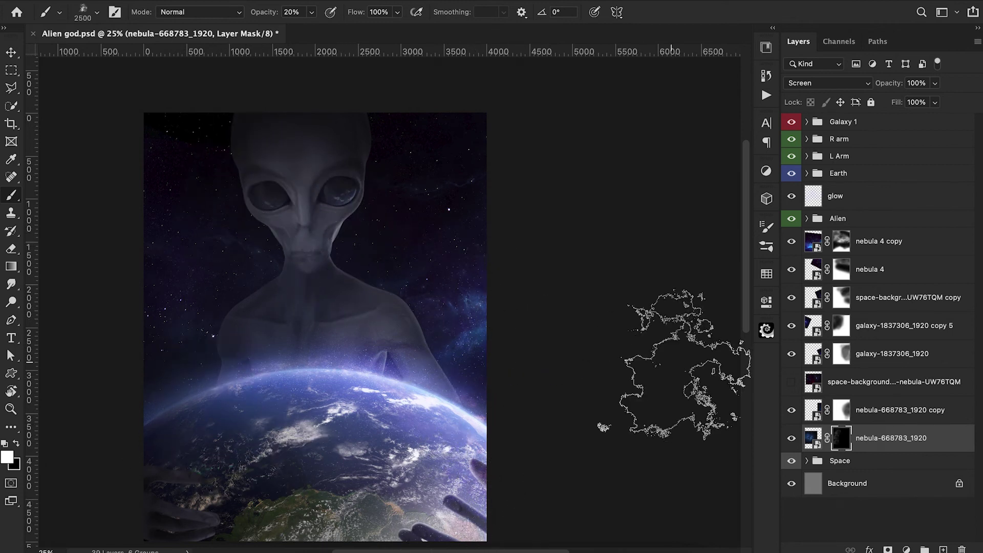
left_click(792, 439)
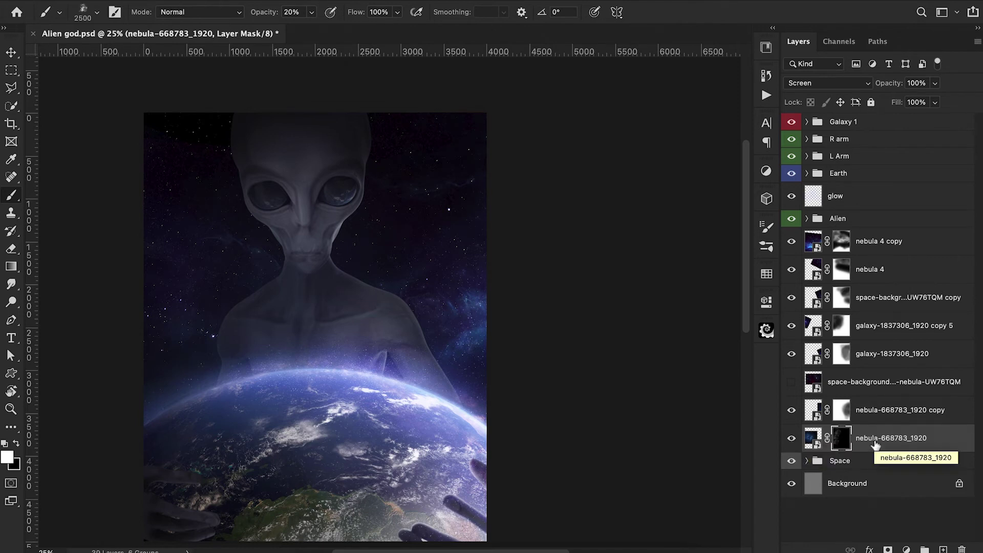
Duplicate the masked nebula-668783_1920 layer, move the copy about 1668 px right and 988 px up, and select the copy's mask.
key("super+j")
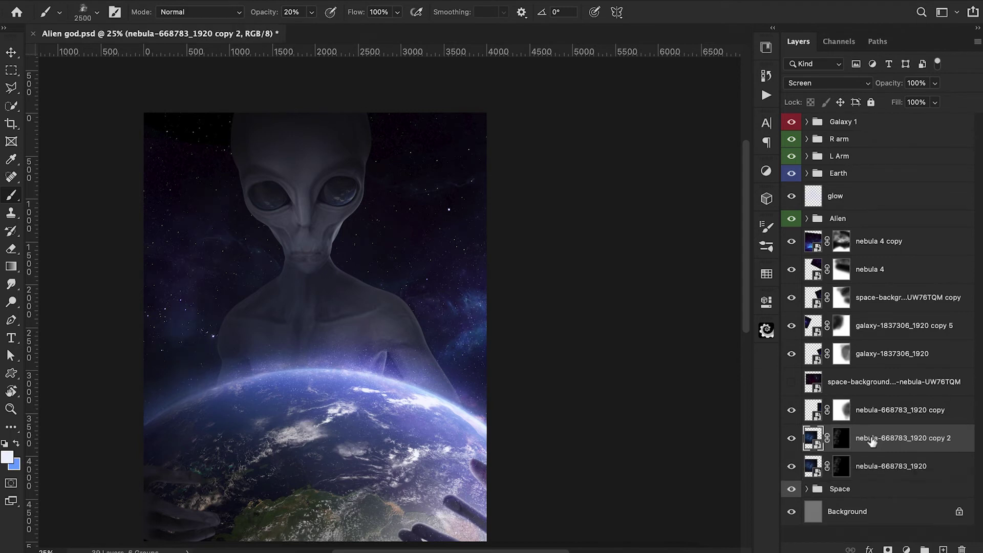
key("super+t")
left_click_drag(317, 318, 459, 233)
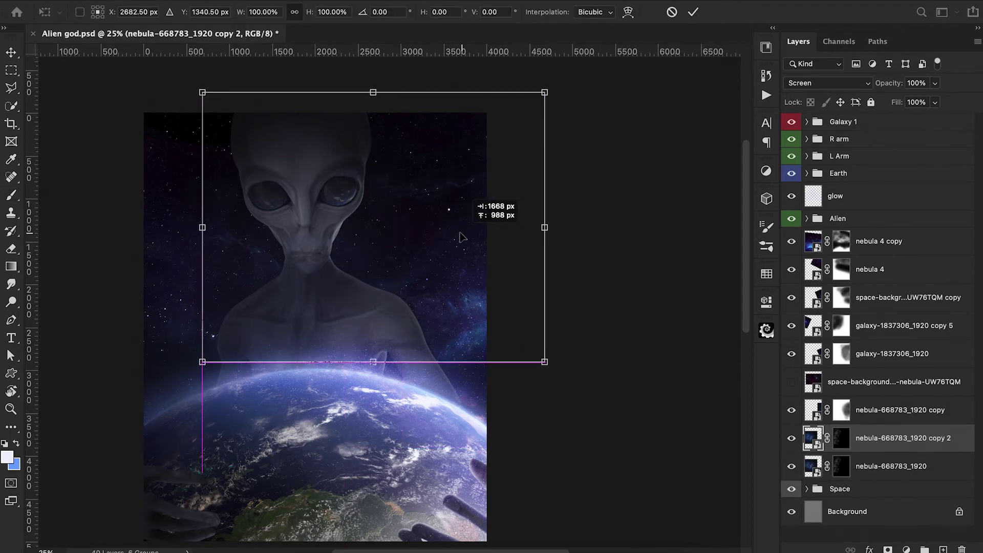
key("Return")
key("b")
left_click(839, 435)
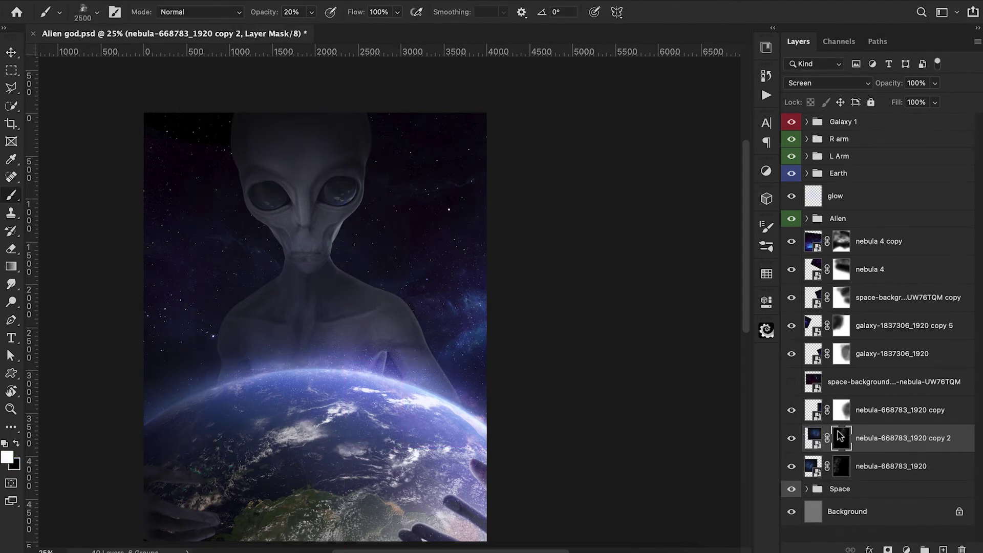
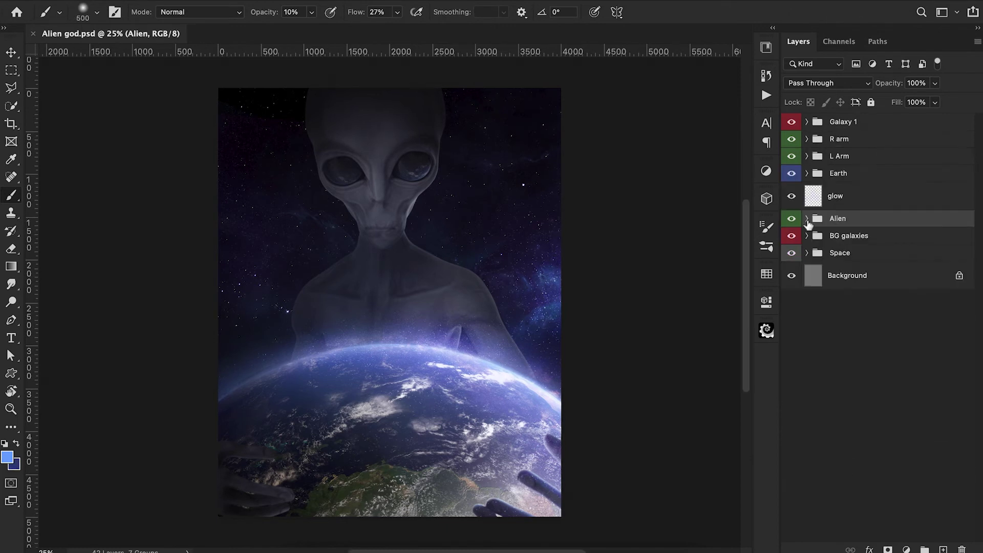
Add a Solid Color fill above Color Balance 1 in the Alien group and clip it to the alien.
left_click(807, 219)
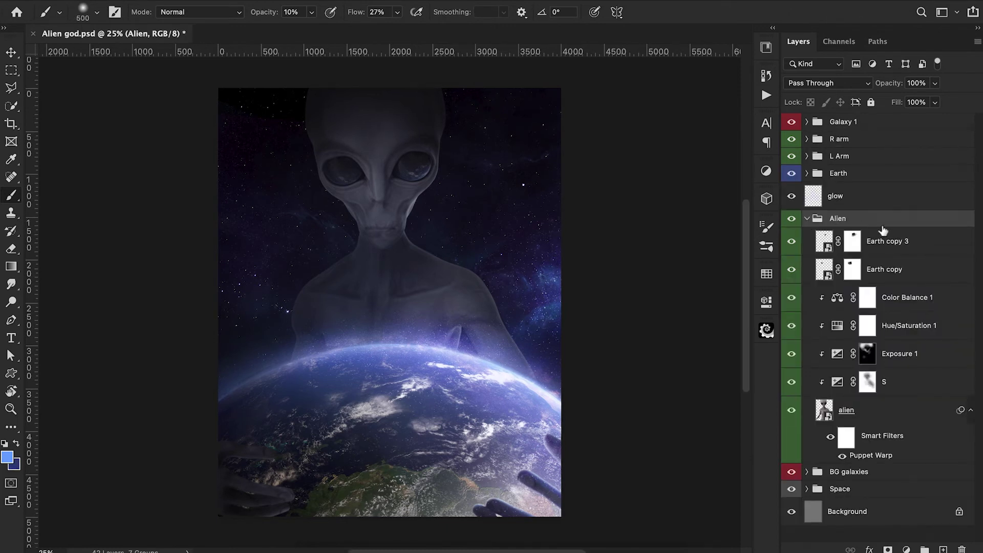
left_click(901, 299)
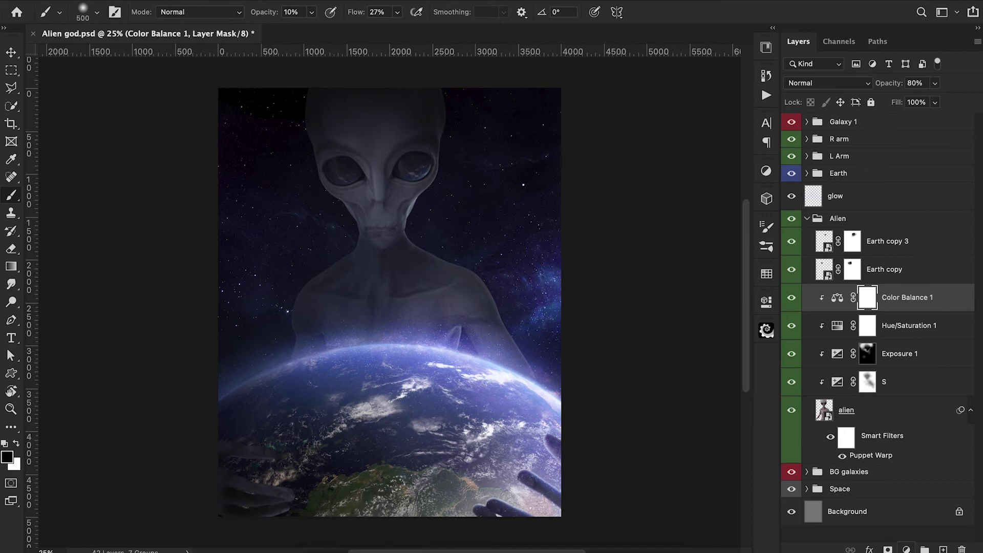
left_click(905, 549)
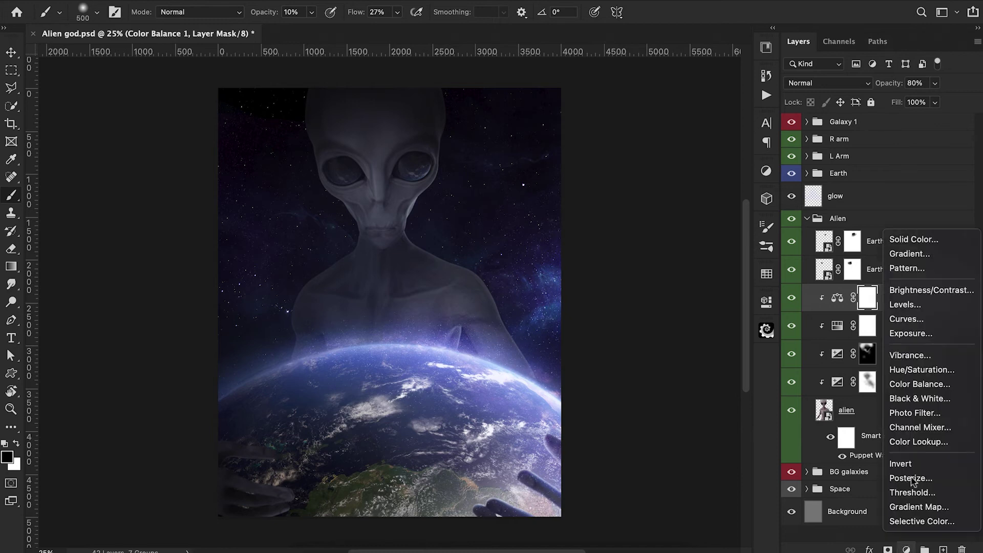
left_click(895, 244)
left_click(916, 20)
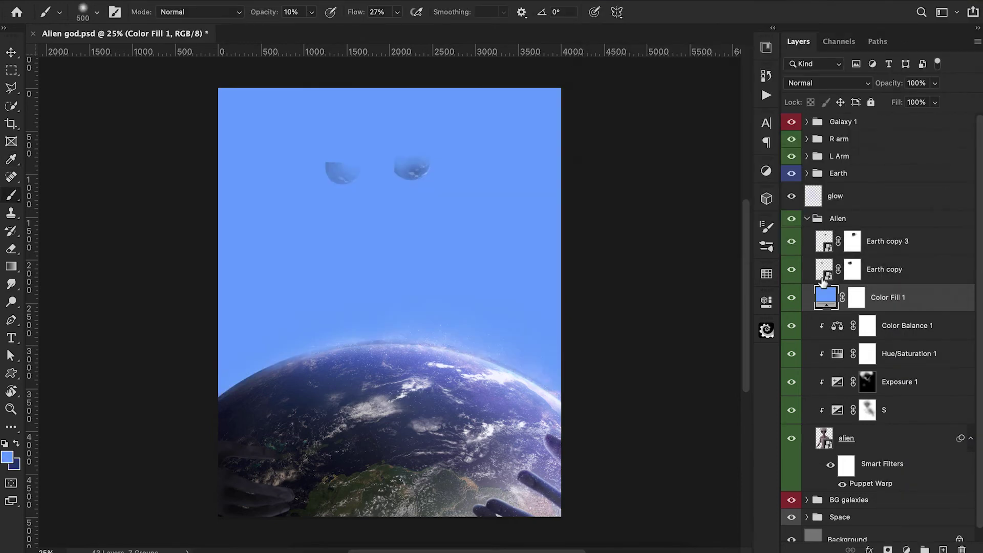
left_click(821, 309, "alt")
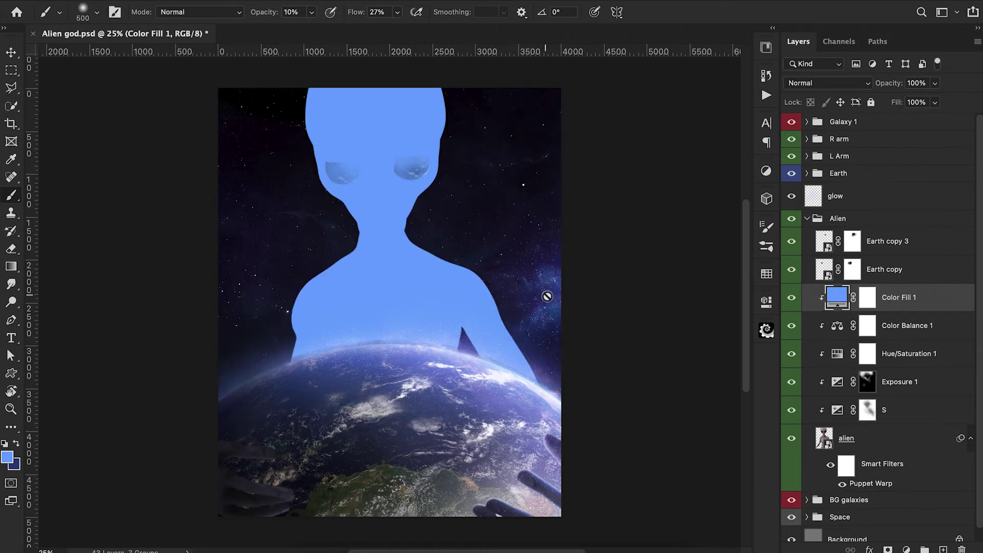
Set the clipped fill's colour to 7ab5ff and invert its layer mask to black.
double_click(837, 297)
left_click(555, 306)
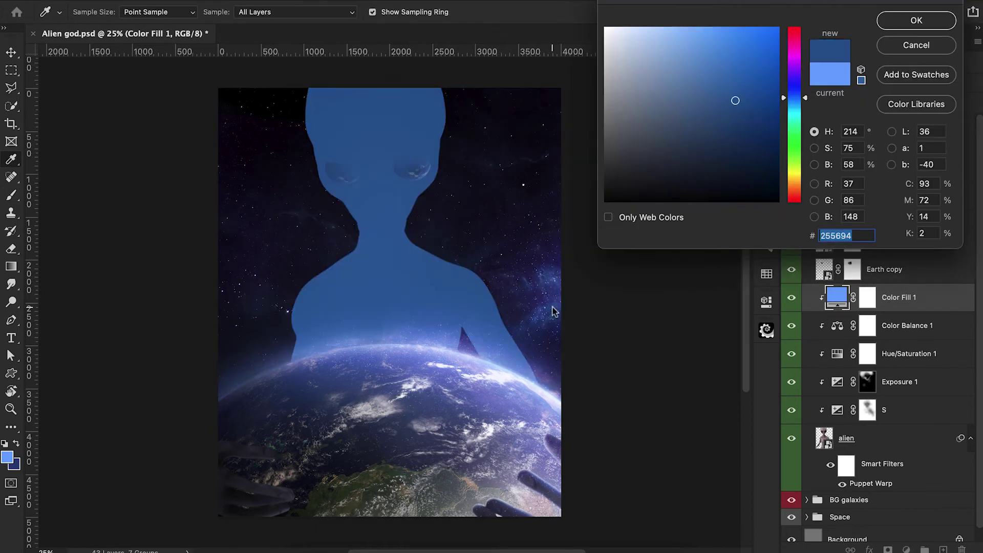
mouse_move(721, 37)
left_mouse_down()
mouse_move(753, 24)
mouse_move(704, 25)
left_mouse_up()
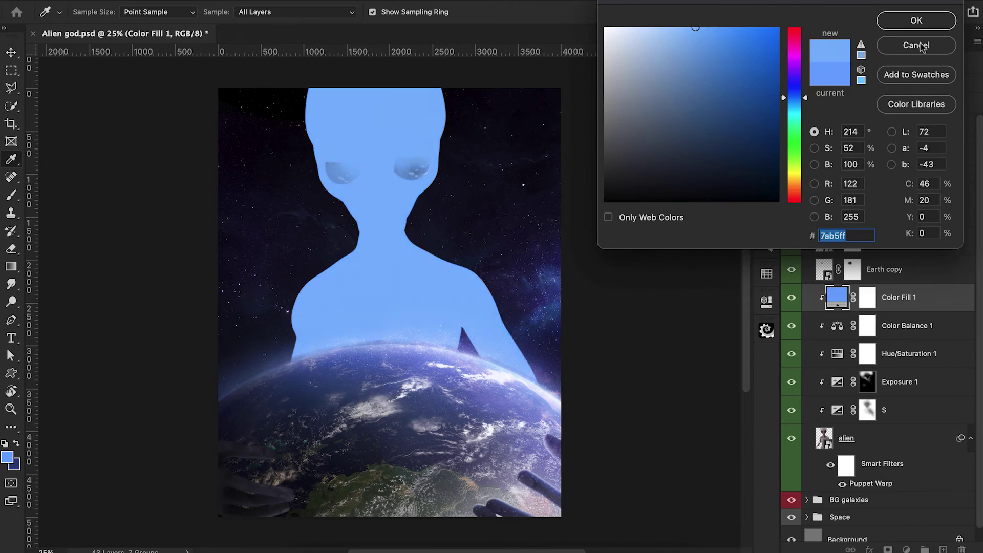
left_click(916, 25)
left_click(867, 297)
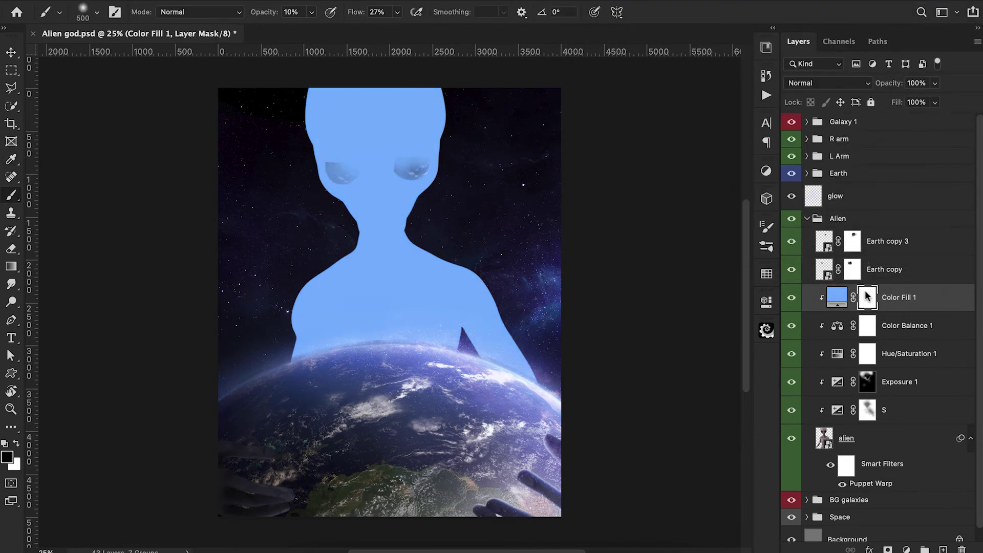
key("ctrl+i")
Paint a white rim on the fill's mask along the alien's right-hand shoulder and arm, using a 200 px brush at 100% opacity and 99% flow.
key("bracketleft")
key("bracketleft")
key("bracketleft")
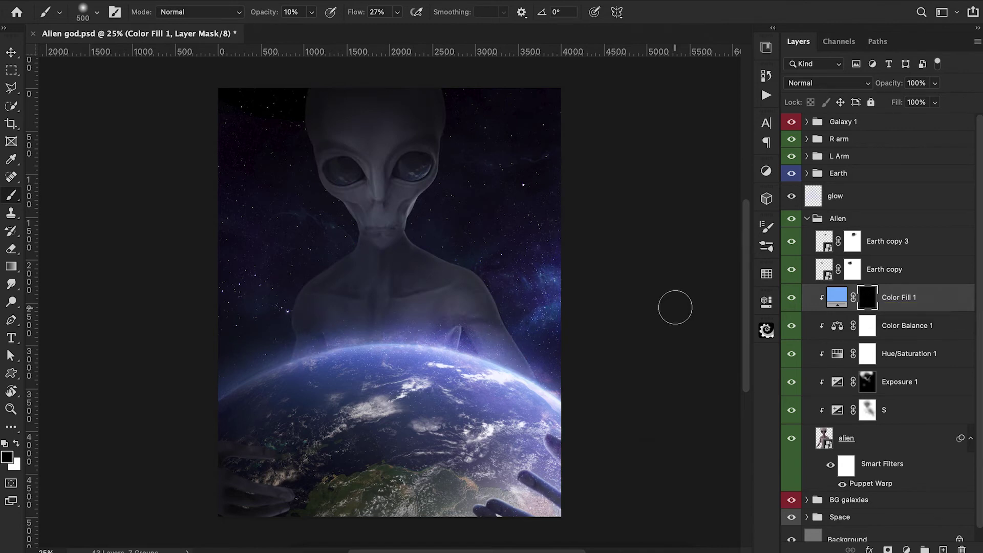
key("super+equal")
key("super+equal")
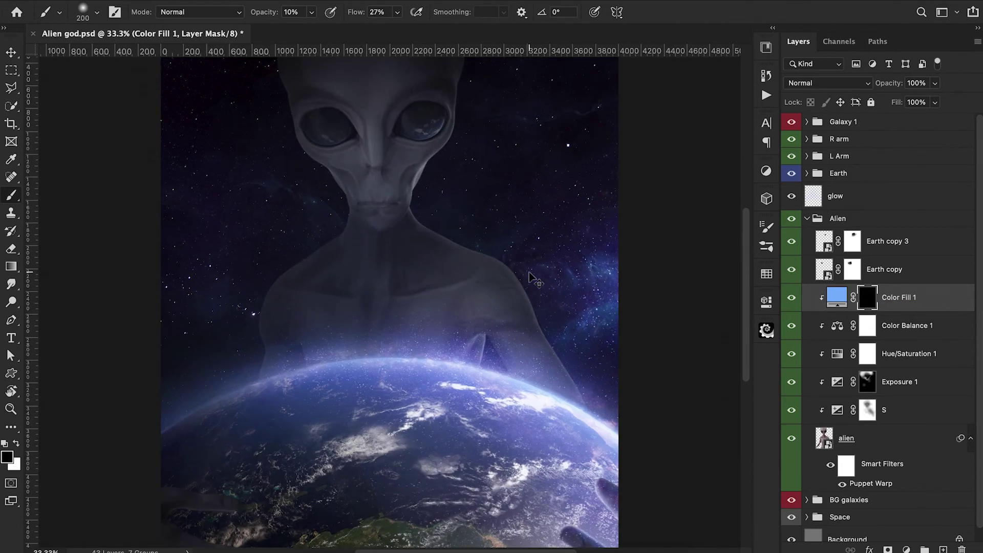
key("0")
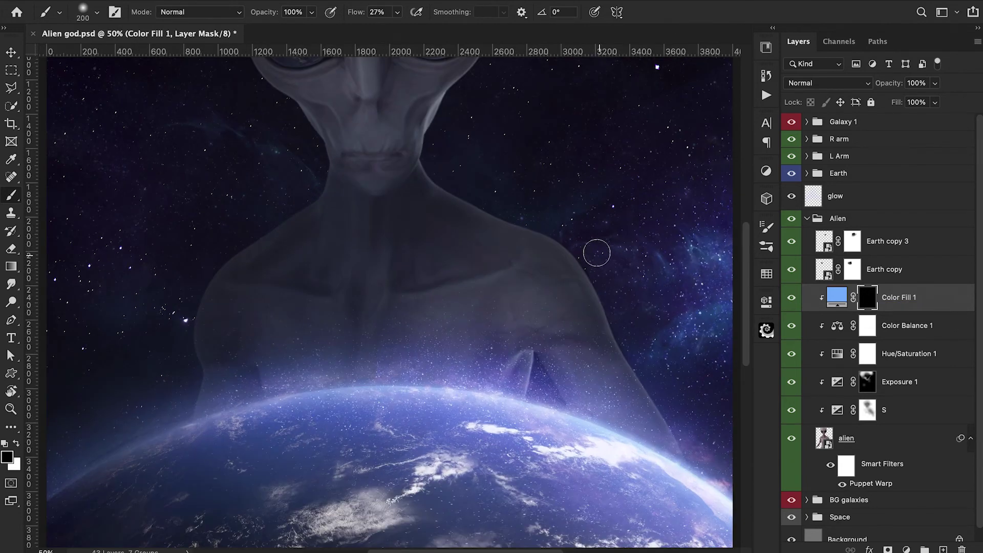
key("x")
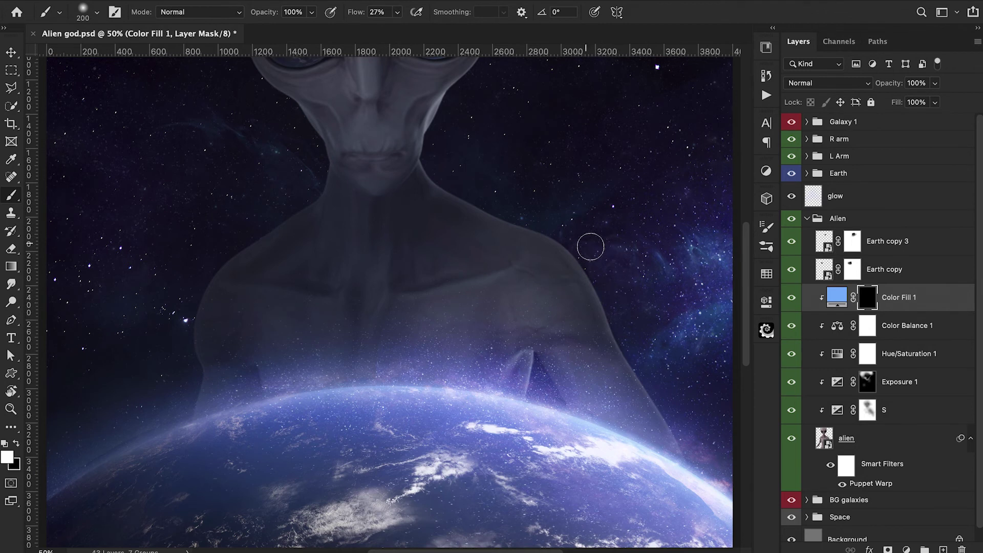
key("shift+9")
key("shift+9")
left_click_drag(585, 240, 669, 395)
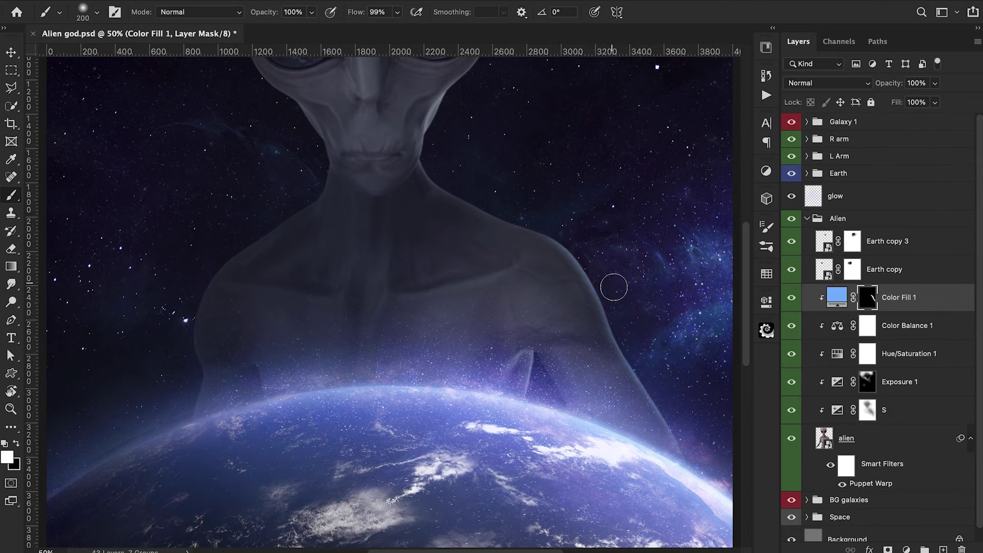
Extend the white rim painting on the Color Fill 1 mask up along the alien's neck, jaw and right-hand side of the head.
scroll(612, 285, "up", 3)
scroll(612, 285, "left", 2)
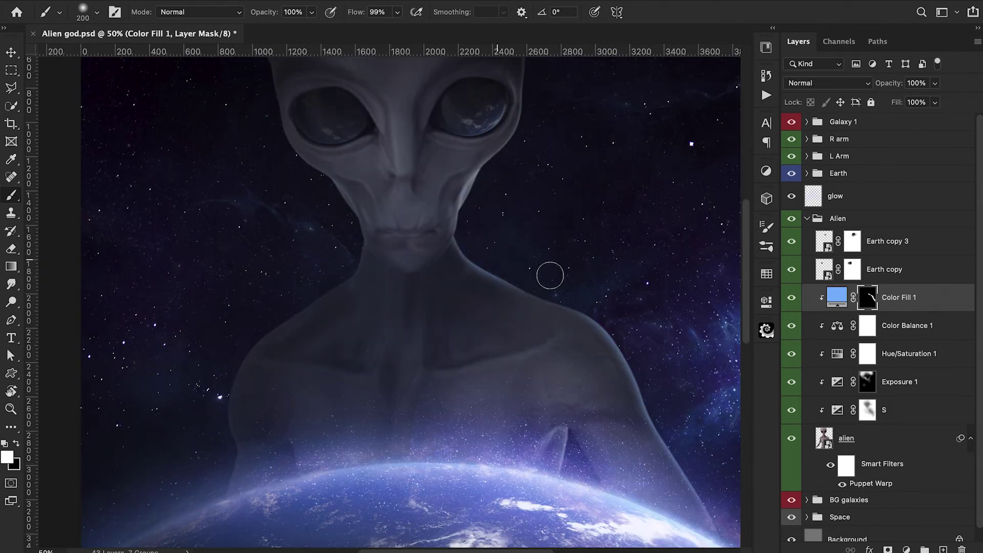
scroll(629, 256, "up", 3)
scroll(629, 255, "left", 1)
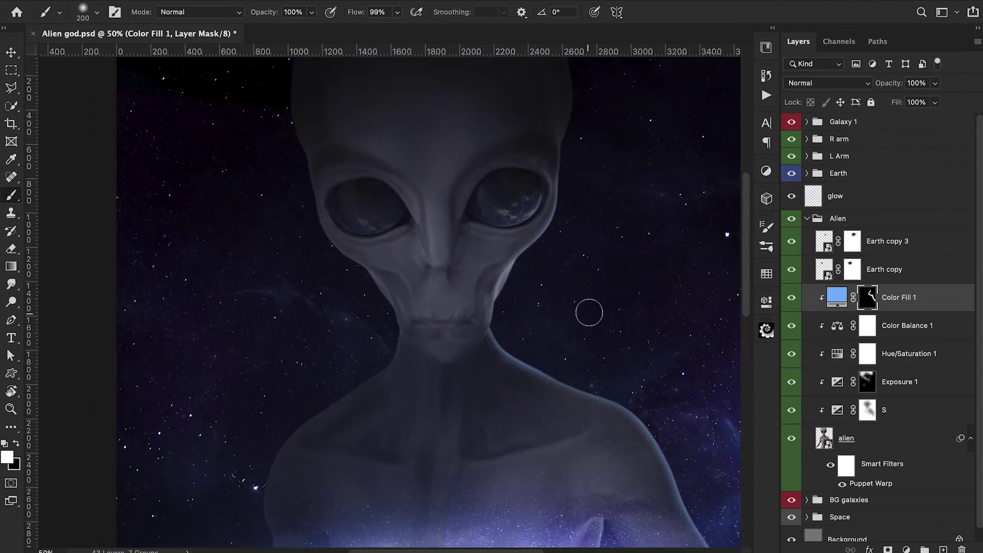
scroll(588, 311, "up", 1)
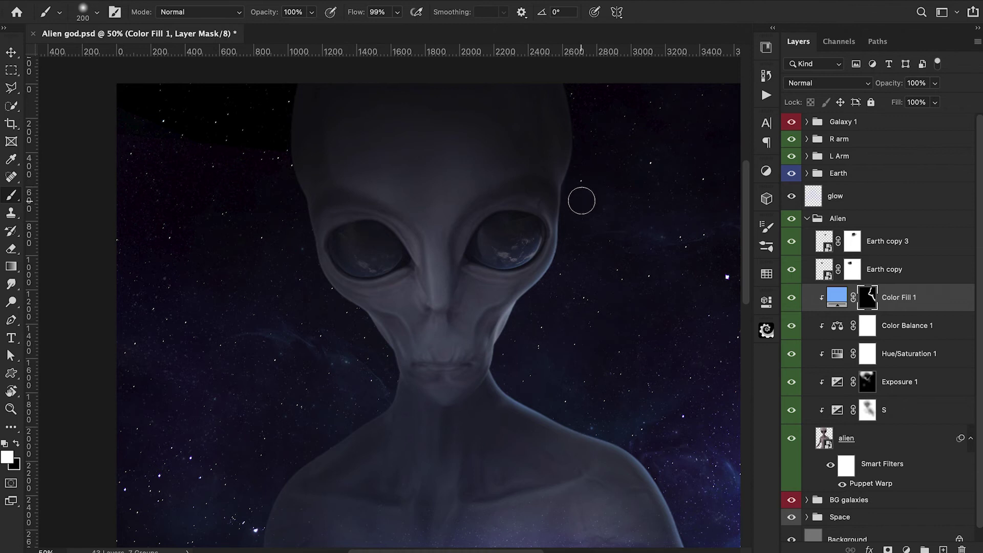
scroll(329, 367, "down", 4)
scroll(329, 367, "right", 2)
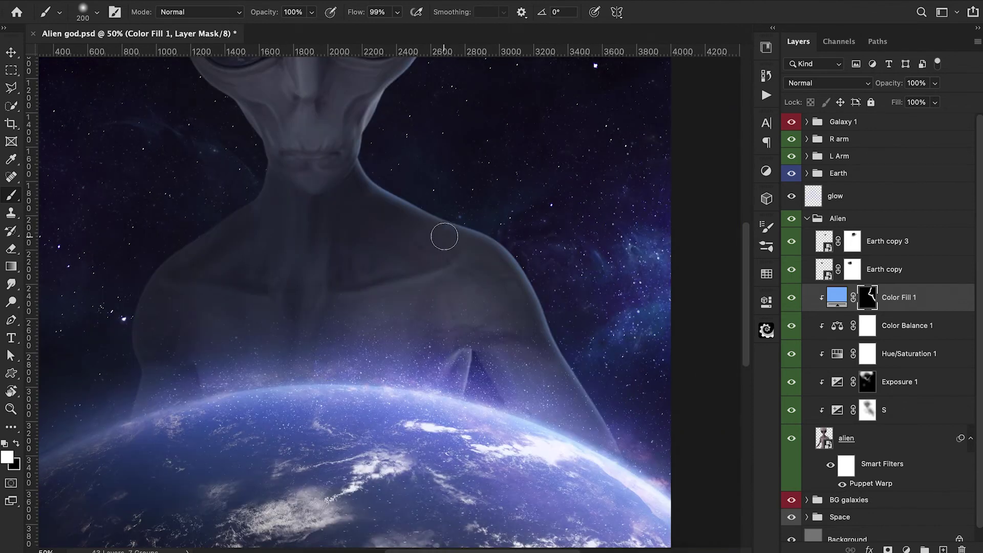
key("super+minus")
key("super+minus")
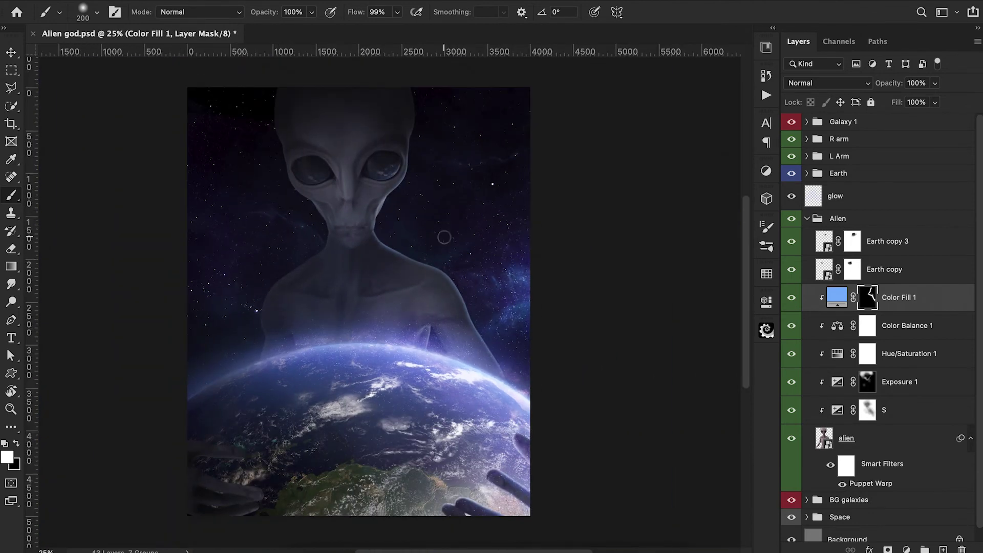
Add a clipped 68a4ff Solid Color fill above Color Fill 1 and set its blend mode to Overlay.
left_click(906, 549)
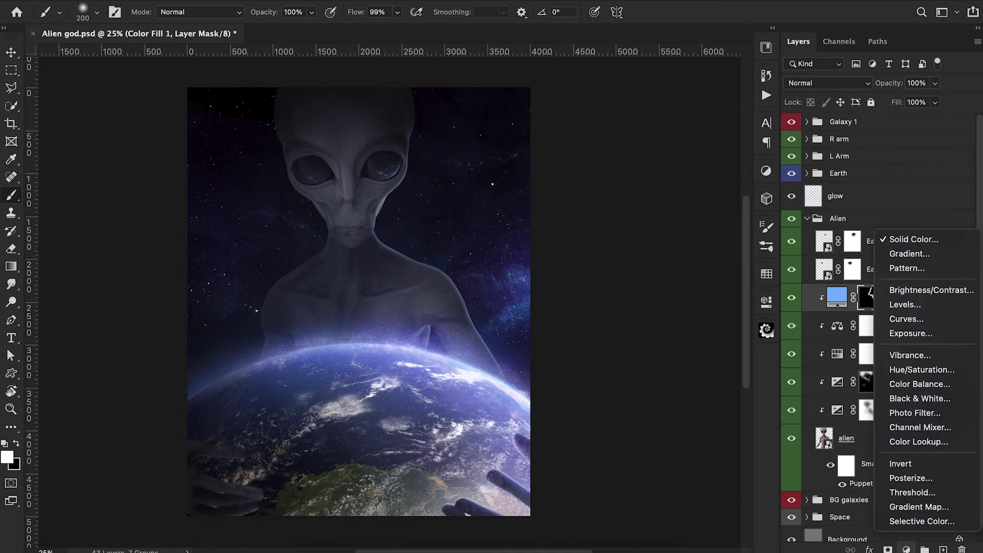
left_click(909, 240)
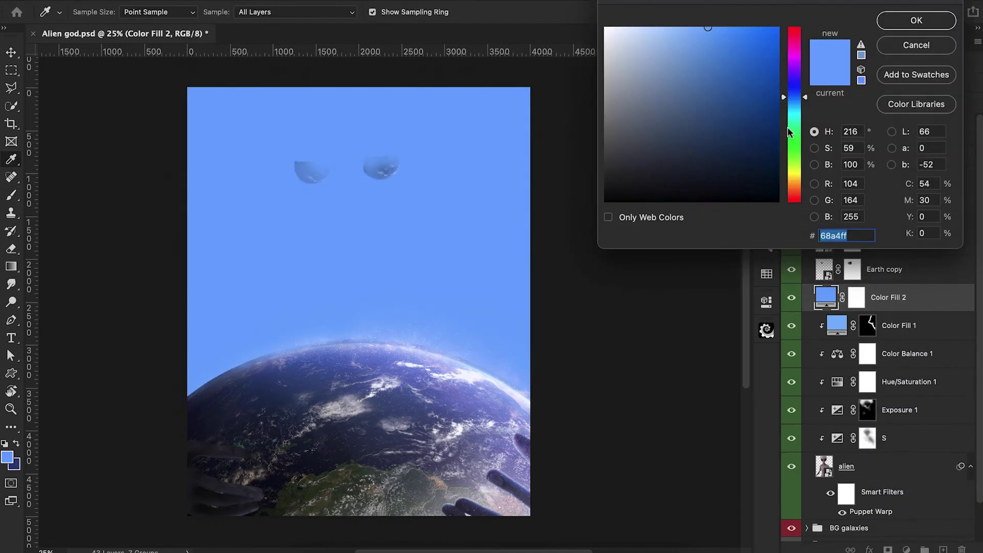
left_click(917, 20)
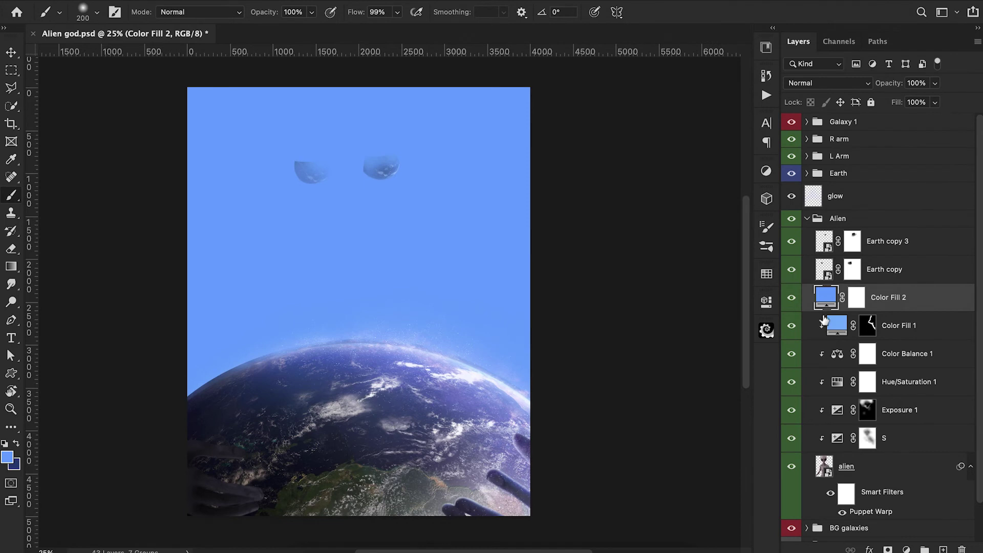
left_click(823, 319, "alt")
left_click(819, 83)
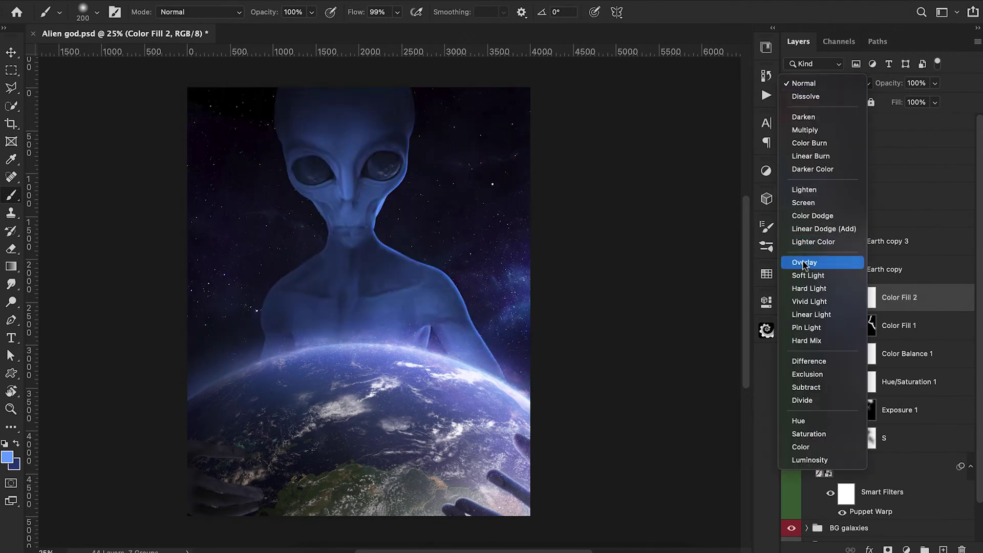
left_click(803, 263)
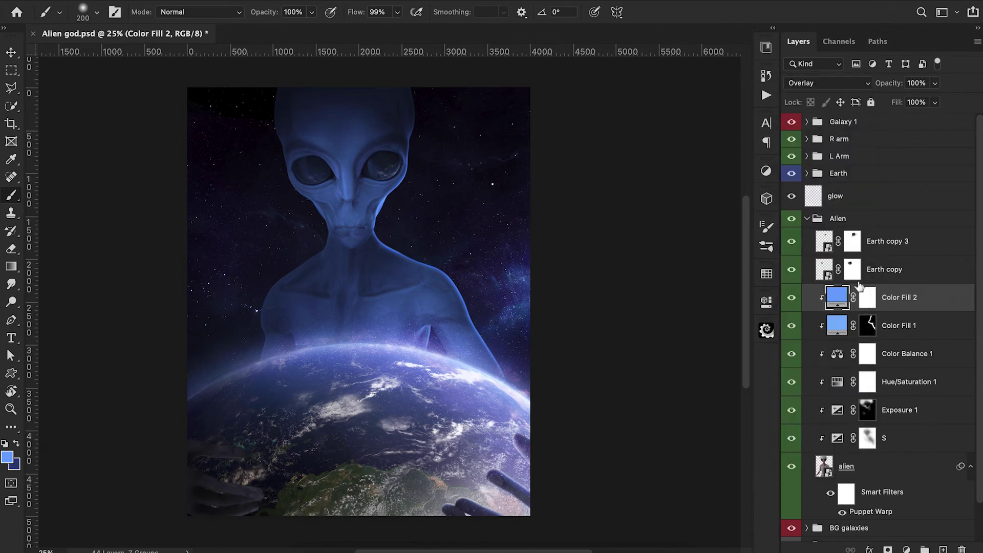
Invert the Color Fill 2 mask to black and softly paint white over the alien's chest with a 1000 px brush, starting at 20% opacity.
left_click(867, 301)
key("super+i")
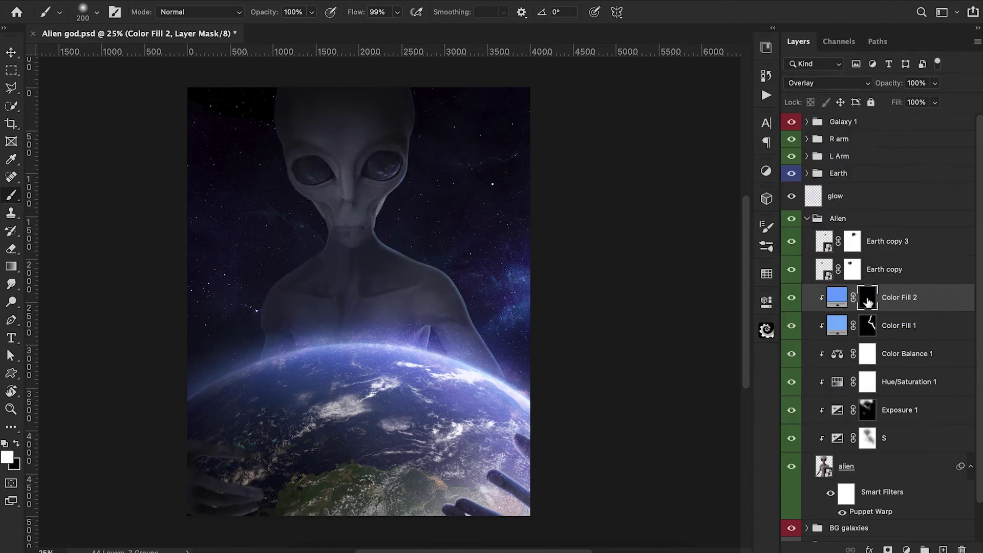
key("bracketright")
key("bracketright")
key("bracketright")
key("bracketright")
key("bracketright")
key("bracketright")
key("bracketright")
key("bracketright")
key("bracketright")
key("2")
mouse_move(462, 323)
left_mouse_down()
mouse_move(421, 300)
mouse_move(398, 304)
mouse_move(364, 325)
mouse_move(407, 304)
mouse_move(451, 350)
mouse_move(225, 373)
mouse_move(324, 333)
mouse_move(287, 364)
mouse_move(360, 294)
mouse_move(384, 290)
mouse_move(428, 306)
mouse_move(377, 317)
mouse_move(447, 348)
mouse_move(350, 325)
mouse_move(354, 207)
mouse_move(337, 194)
mouse_move(384, 180)
mouse_move(330, 153)
mouse_move(238, 285)
mouse_move(376, 266)
mouse_move(340, 249)
mouse_move(284, 311)
mouse_move(276, 336)
mouse_move(432, 348)
mouse_move(390, 270)
mouse_move(444, 292)
mouse_move(311, 285)
left_mouse_up()
key("1")
left_click(789, 300)
left_click(789, 301)
Add a new clipped layer above Color Fill 2 and set its blend mode to Overlay.
key("super+shift+alt+n")
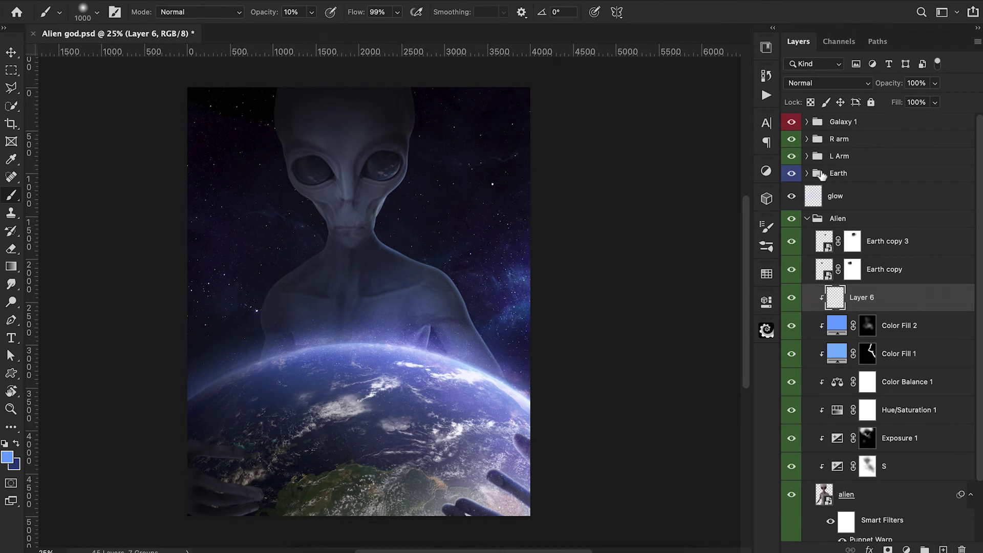
left_click(832, 83)
left_click(814, 262)
Paint subtle blue highlights on the alien's face on the Overlay layer, using a small soft brush with flow raised to 13%.
key("bracketleft")
key("bracketleft")
key("bracketleft")
key("bracketleft")
key("bracketleft")
key("bracketleft")
key("bracketleft")
key("bracketleft")
key("bracketleft")
key("bracketleft")
key("super+equal")
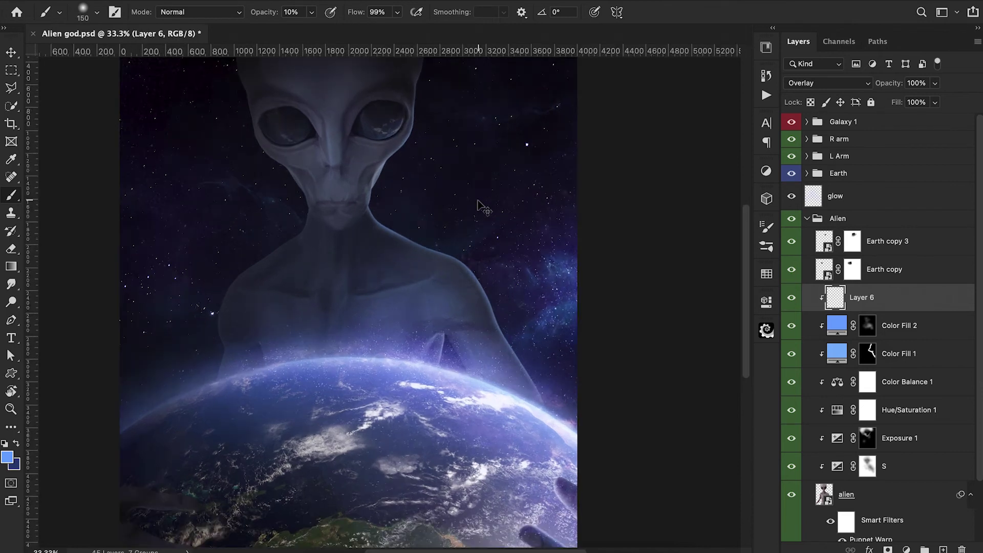
key("bracketleft")
key("bracketleft")
key("bracketleft")
key("bracketleft")
key("bracketleft")
key("shift+0")
key("shift+4")
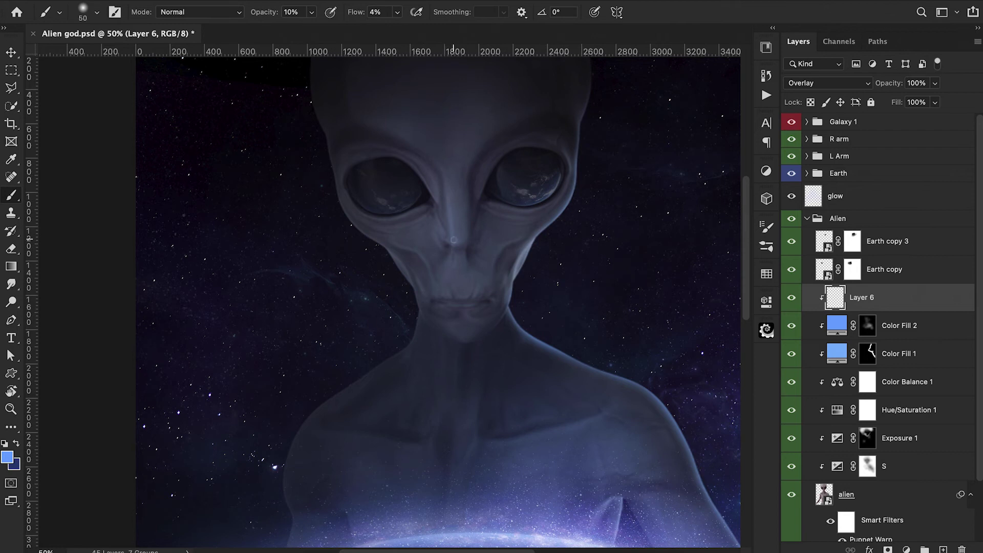
left_click_drag(355, 13, 360, 13)
scroll(430, 169, "up", 2)
scroll(469, 210, "right", 1)
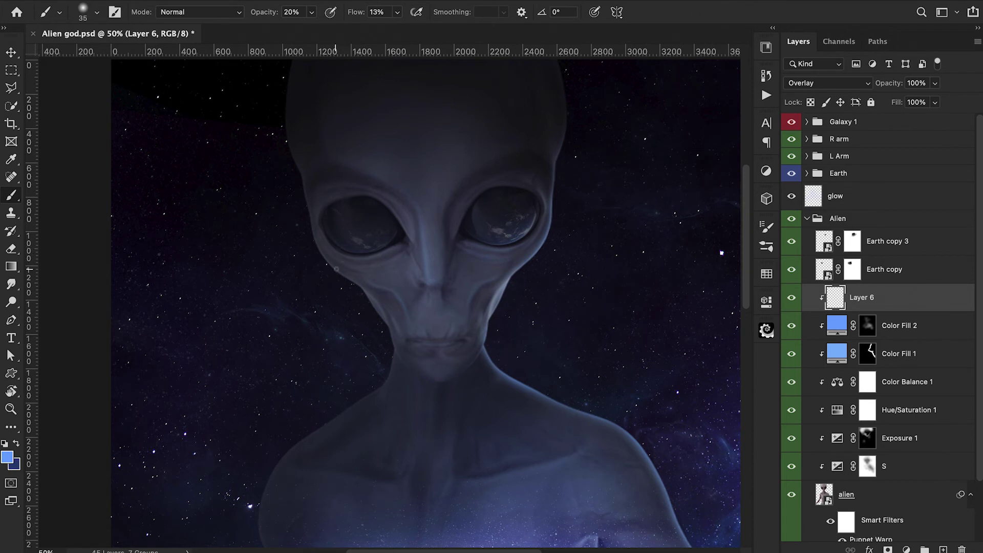
Target the Color Fill 2 mask with a white 300 px brush at 30% opacity.
left_click(867, 325)
key("bracketright")
key("bracketright")
key("bracketright")
key("bracketright")
key("bracketright")
key("bracketright")
key("bracketright")
key("bracketright")
key("bracketright")
key("bracketright")
key("bracketright")
key("bracketright")
key("bracketright")
key("bracketright")
scroll(465, 335, "down", 3)
scroll(465, 335, "right", 1)
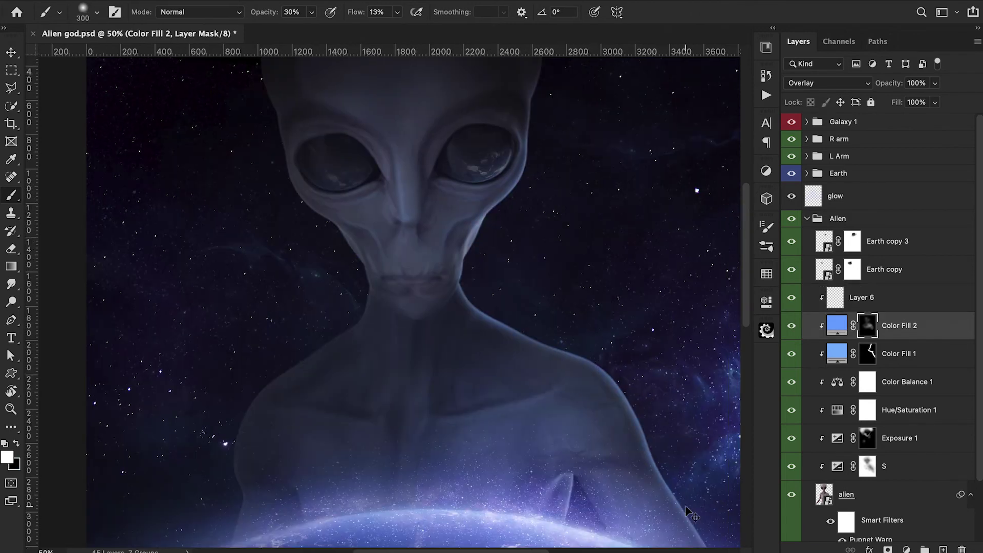
key("ctrl+minus")
key("ctrl+minus")
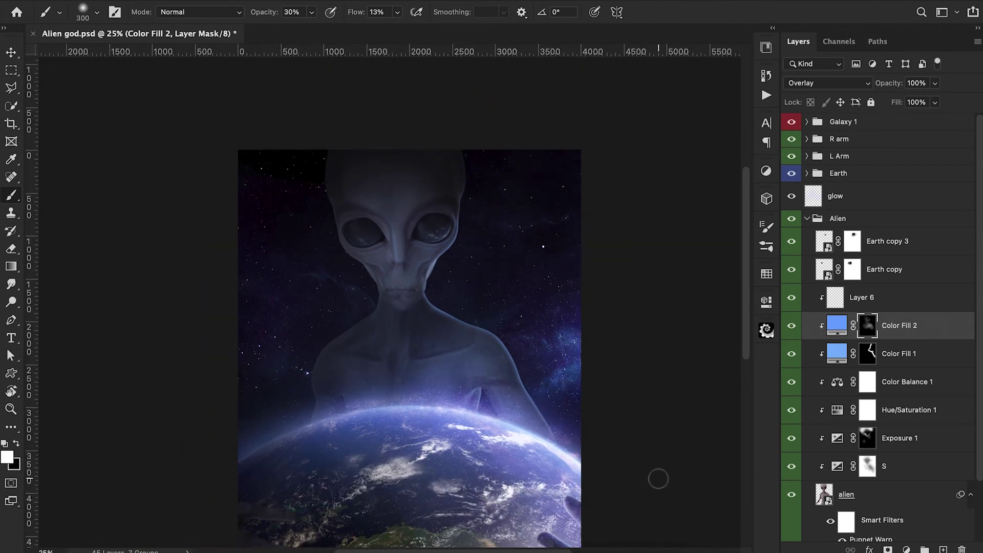
Add a Levels adjustment above Exposure 1 and lower its white output level to 148.
left_click(867, 437)
left_click(906, 549)
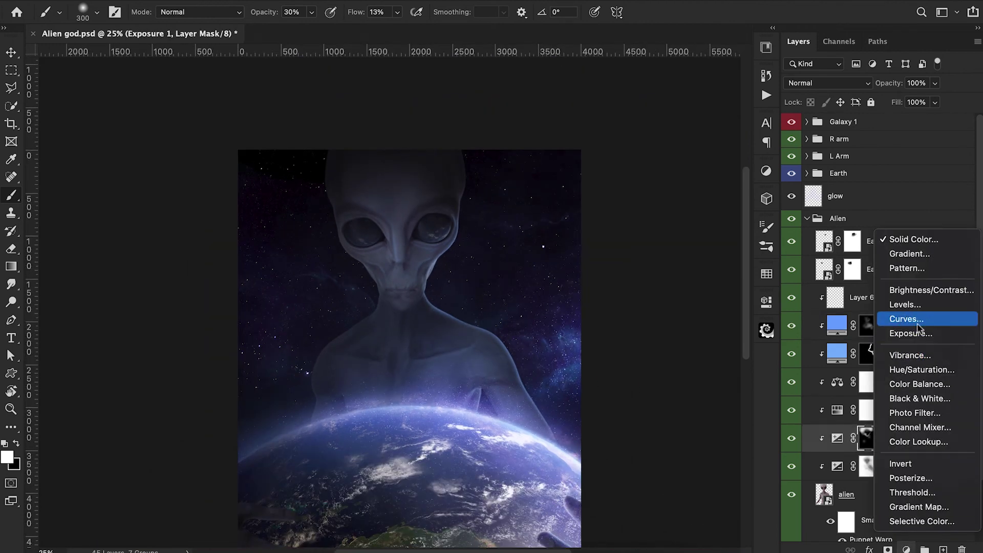
left_click(904, 304)
left_click_drag(733, 482, 673, 495)
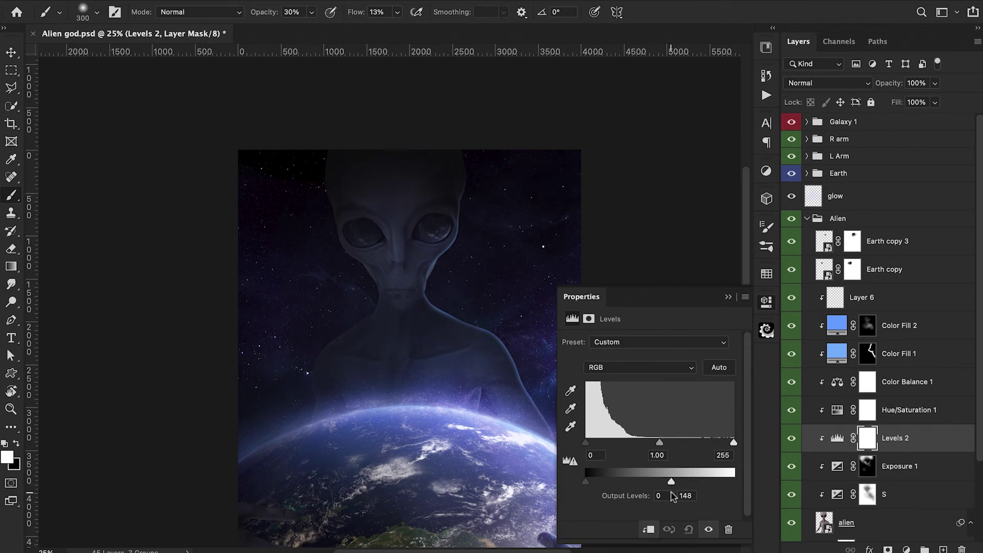
left_click(727, 297)
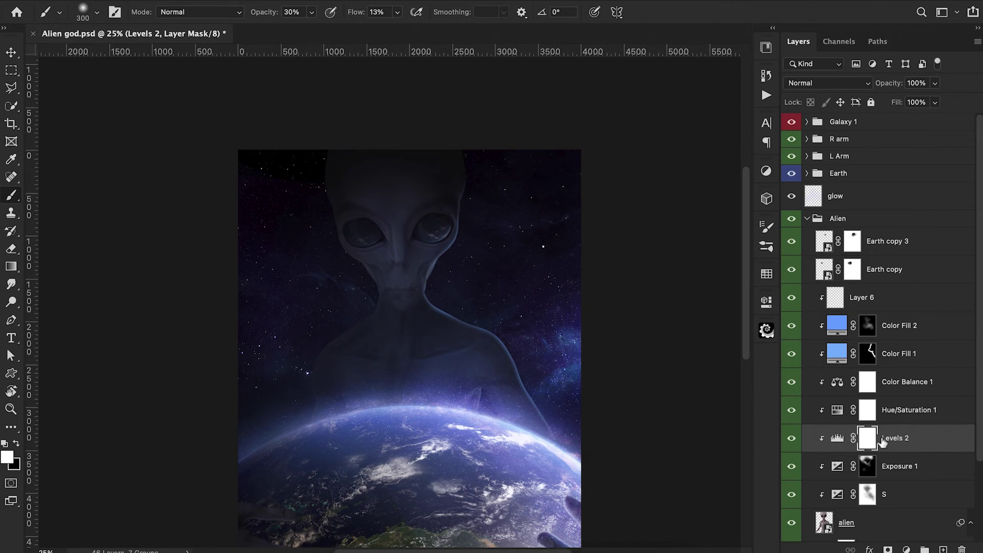
Paint black on the Levels 2 mask over the alien's chest and face with a 1200 px brush at 40% opacity, raising flow to 52%.
key("bracketright")
key("bracketright")
key("bracketright")
key("bracketright")
key("bracketright")
key("bracketright")
key("bracketright")
key("bracketright")
key("bracketright")
key("x")
key("4")
mouse_move(466, 370)
left_mouse_down()
mouse_move(439, 381)
mouse_move(402, 371)
left_mouse_up()
mouse_move(429, 253)
left_mouse_down()
mouse_move(381, 281)
mouse_move(462, 361)
mouse_move(352, 365)
mouse_move(351, 390)
left_mouse_up()
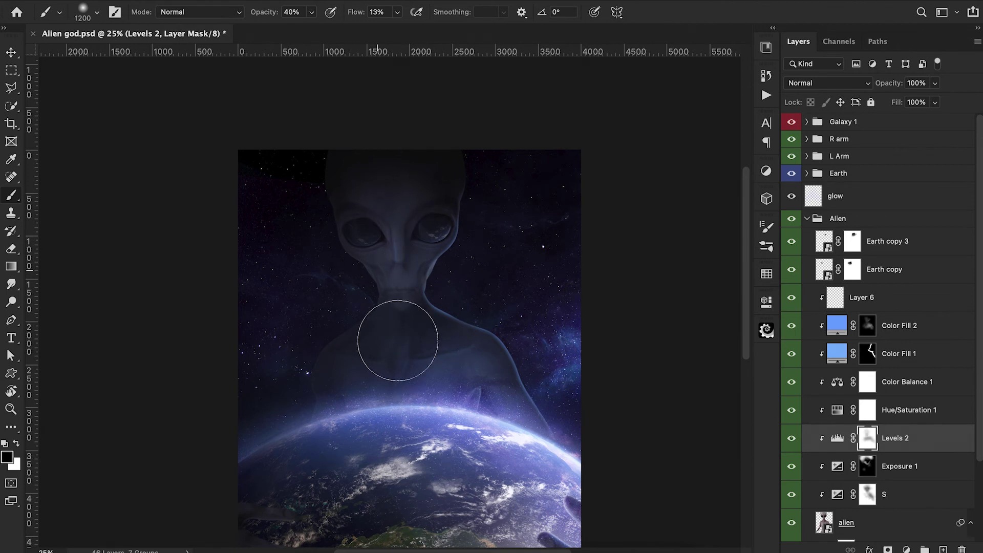
left_click_drag(353, 12, 378, 21)
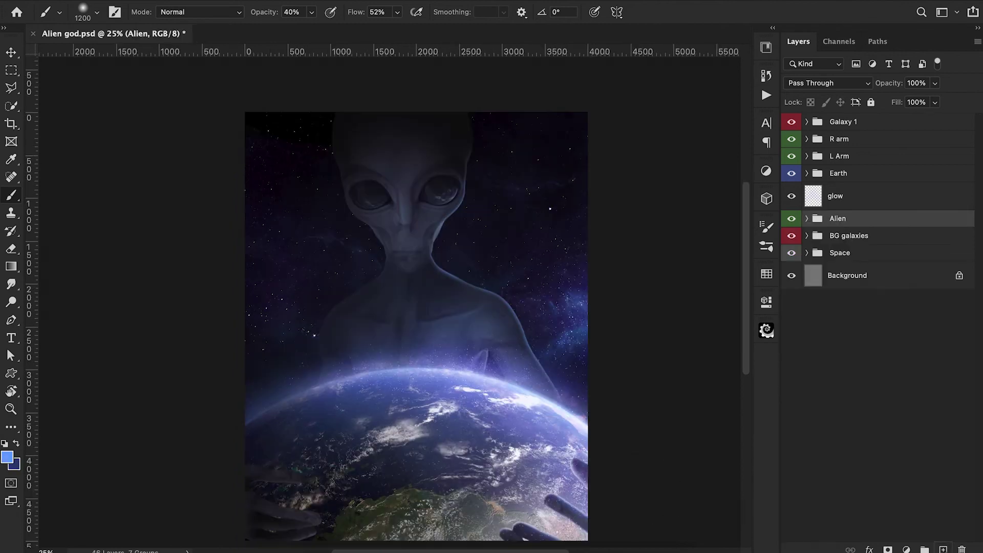
Add a new layer above the Alien group and paint a soft blue glow over the alien's torso with a 3300 px brush at 10% opacity.
key("super+shift+alt+n")
key("bracketright")
key("bracketright")
key("bracketright")
key("bracketright")
key("bracketright")
key("bracketright")
key("bracketright")
key("bracketright")
key("bracketright")
key("bracketright")
key("bracketright")
key("bracketright")
key("bracketright")
key("bracketright")
key("bracketright")
key("bracketright")
key("bracketright")
key("bracketright")
key("bracketright")
key("bracketright")
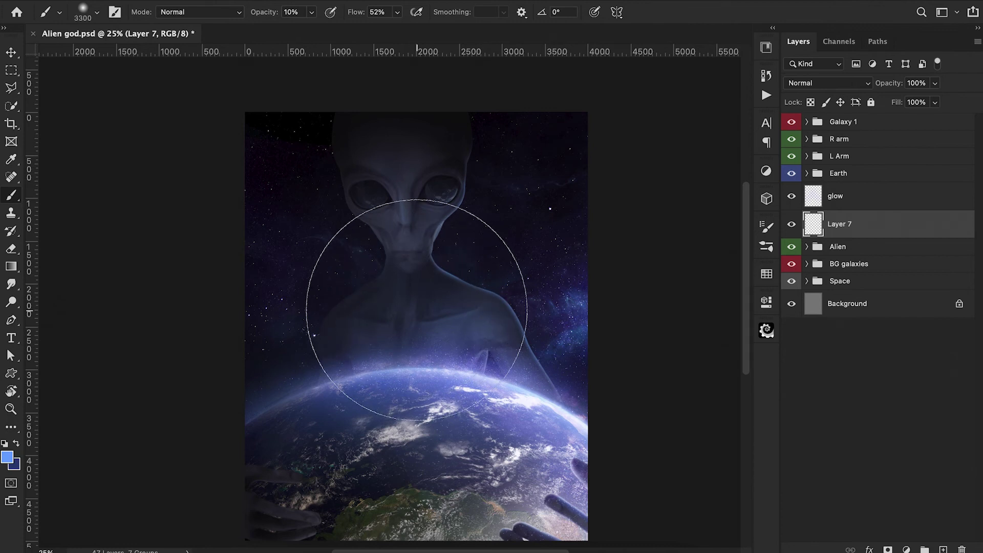
mouse_move(417, 310)
left_mouse_down()
mouse_move(372, 352)
mouse_move(476, 354)
mouse_move(394, 249)
left_mouse_up()
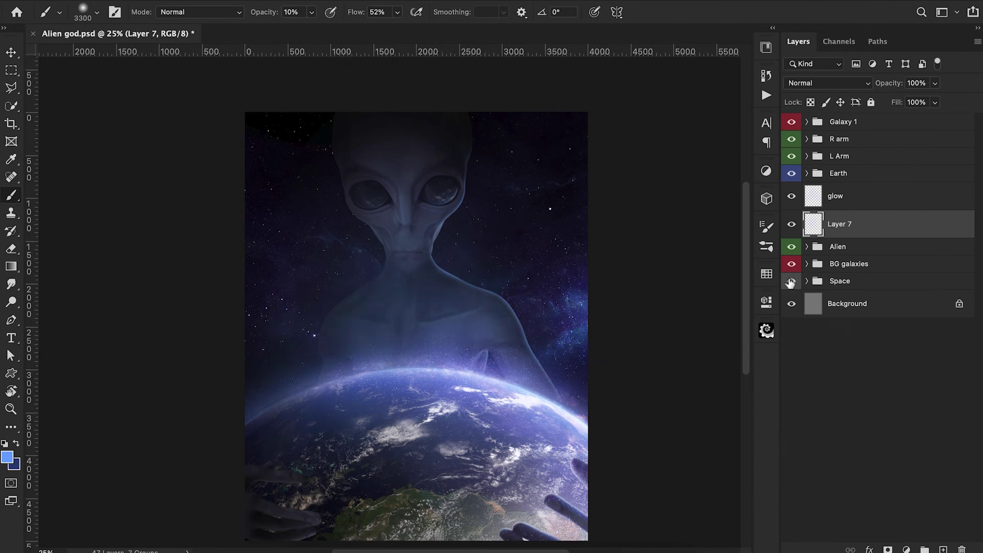
Compare the image with and without the blue glow layer, and set that layer's opacity to 55%.
left_click(791, 225)
left_click(791, 224)
left_click_drag(893, 91, 864, 94)
Push Color Balance 1's midtones and shadows in the Alien group further toward blue, and shift the shadows slightly toward magenta.
left_click(808, 247)
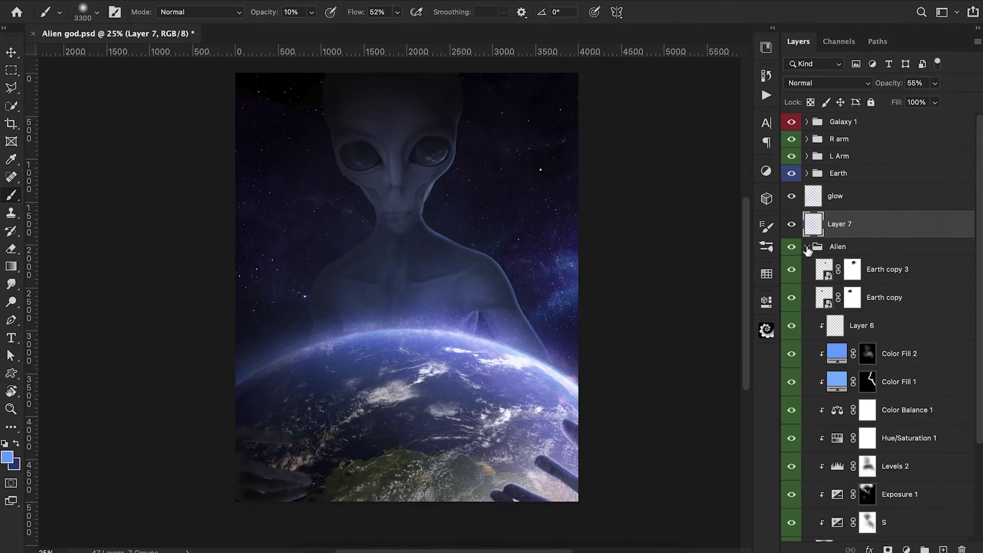
left_click(837, 411)
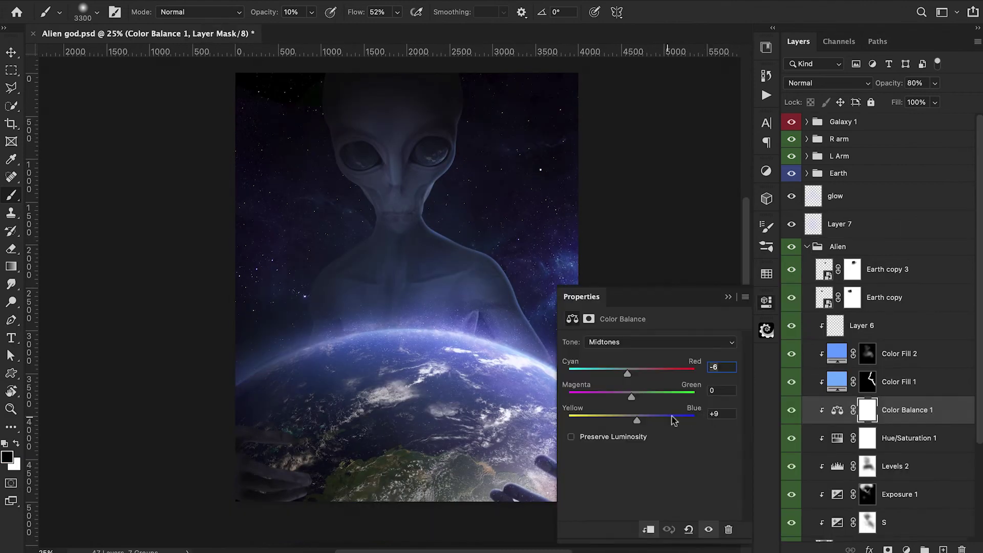
left_click_drag(637, 417, 645, 420)
left_click(633, 347)
left_click(630, 328)
left_click_drag(635, 421, 638, 421)
left_click_drag(631, 400, 629, 398)
left_click(728, 296)
scroll(662, 351, "up", 2)
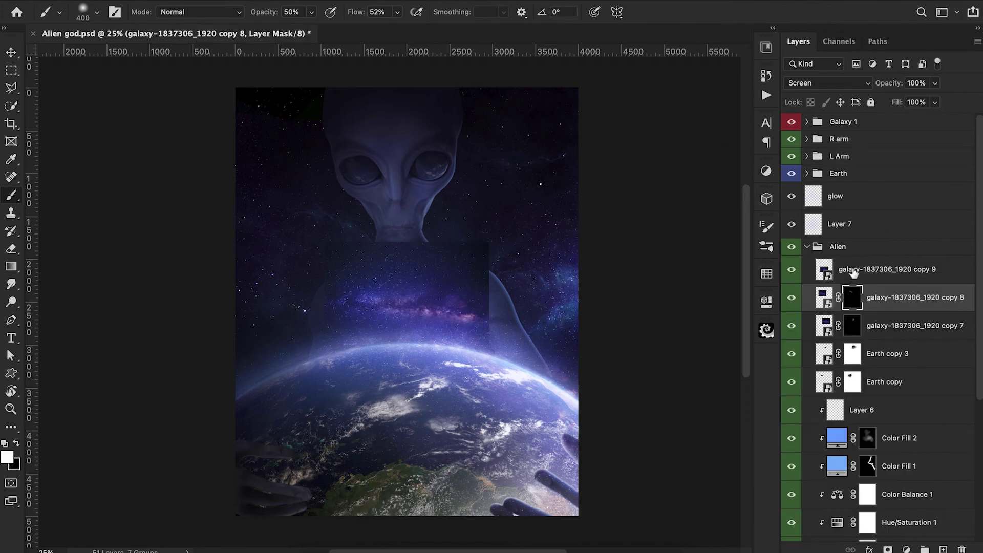
Set galaxy-1837306_1920 copy 9 to Screen blending and scale it to 172.38% over the alien's chest.
left_click(854, 273)
left_click(826, 83)
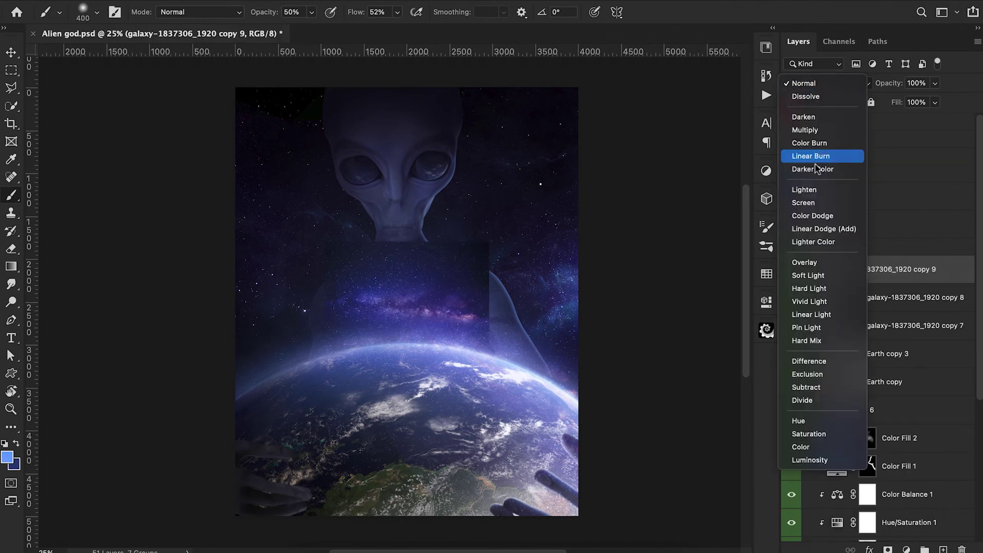
left_click(810, 204)
key("ctrl+t")
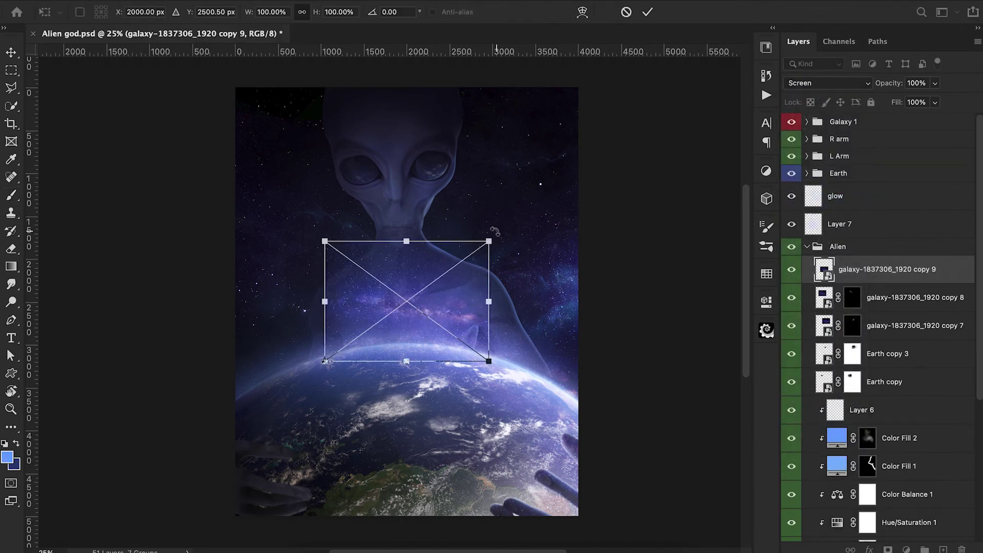
left_click_drag(490, 241, 556, 208)
left_click_drag(449, 248, 443, 254)
key("Return")
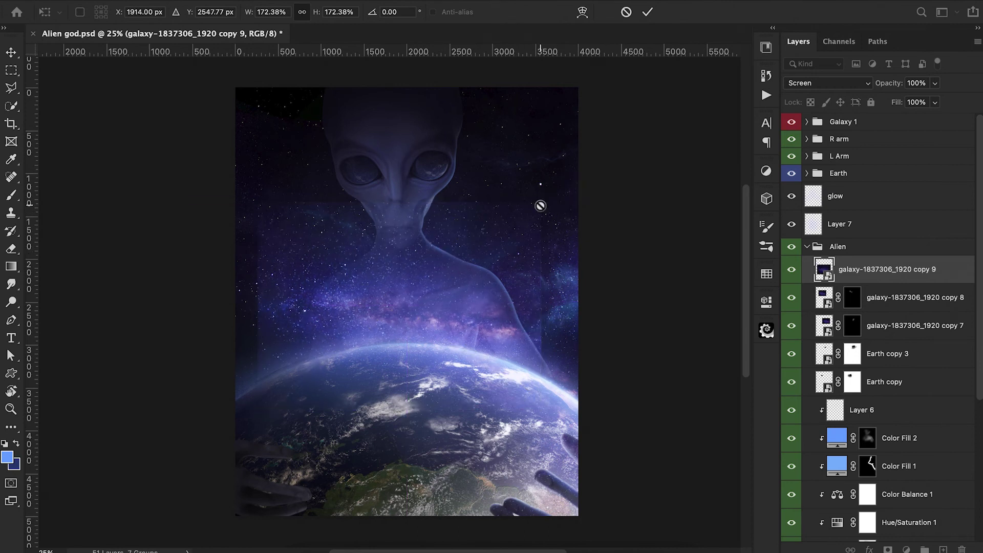
Warp galaxy-1837306_1920 copy 9 by pulling its lower part down over the Earth.
key("ctrl+t")
right_click(395, 310)
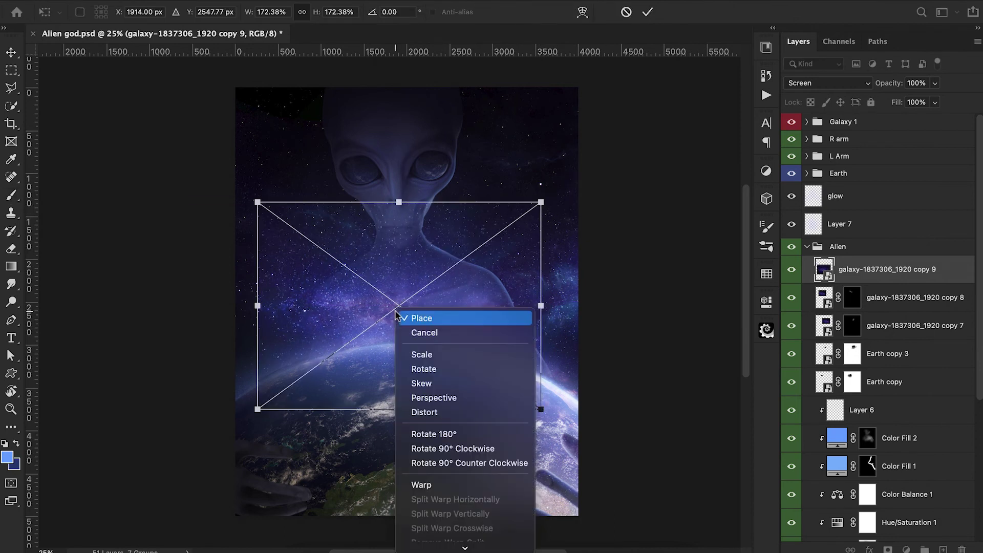
left_click(410, 481)
left_click_drag(300, 372, 294, 410)
left_click_drag(529, 373, 530, 394)
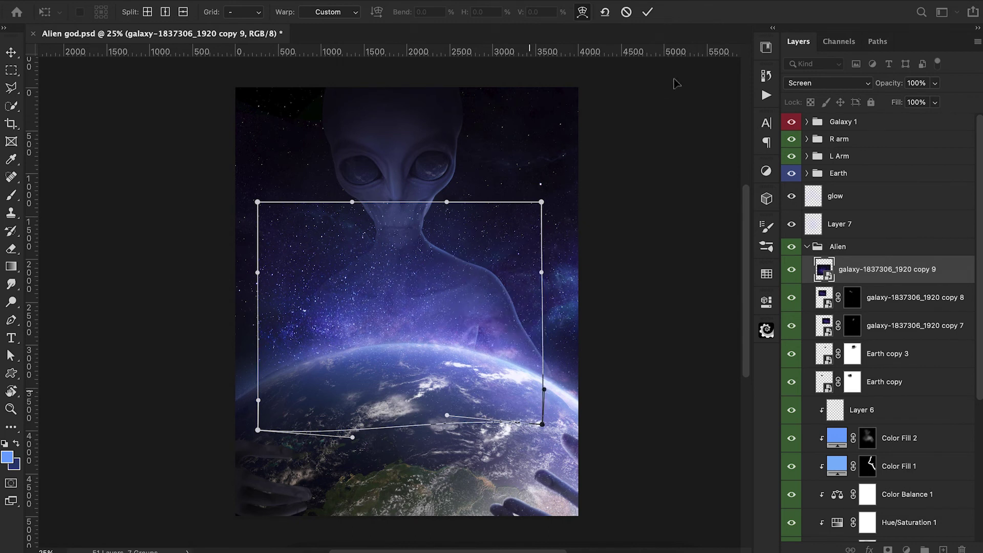
left_click(648, 12)
Add a mask to galaxy-1837306_1920 copy 9 and paint black over its hard upper and side edges with a large soft brush at up to 60% opacity.
key("b")
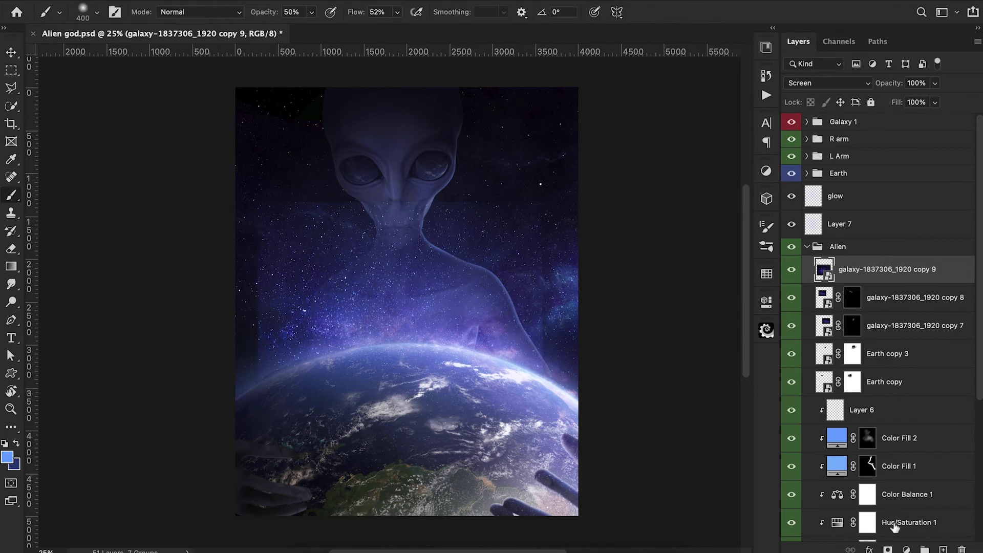
left_click(888, 548)
key("bracketright")
key("bracketright")
key("bracketright")
key("bracketright")
key("bracketright")
key("bracketright")
key("bracketright")
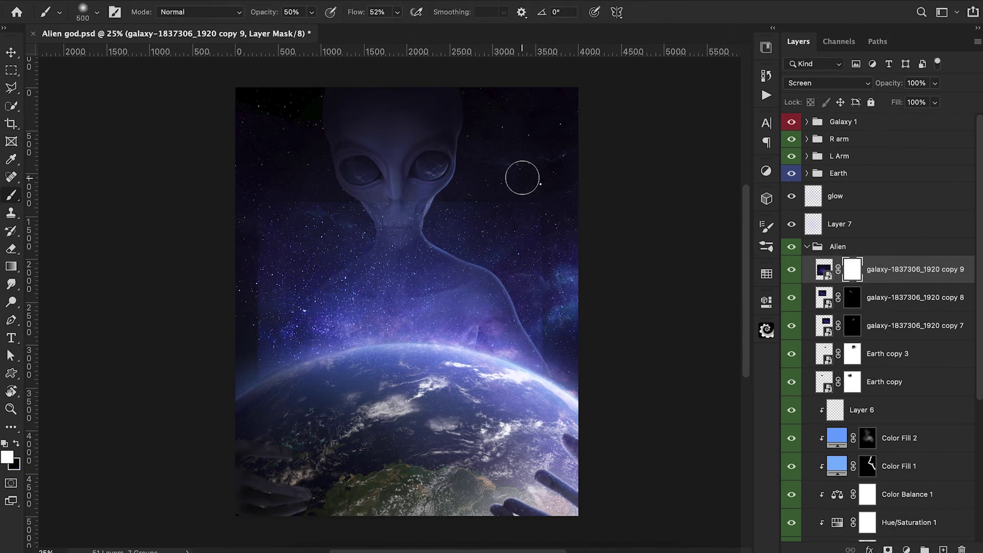
key("x")
left_click_drag(496, 207, 571, 324)
mouse_move(456, 181)
left_mouse_down()
mouse_move(358, 214)
mouse_move(479, 219)
mouse_move(527, 241)
mouse_move(499, 218)
left_mouse_up()
key("6")
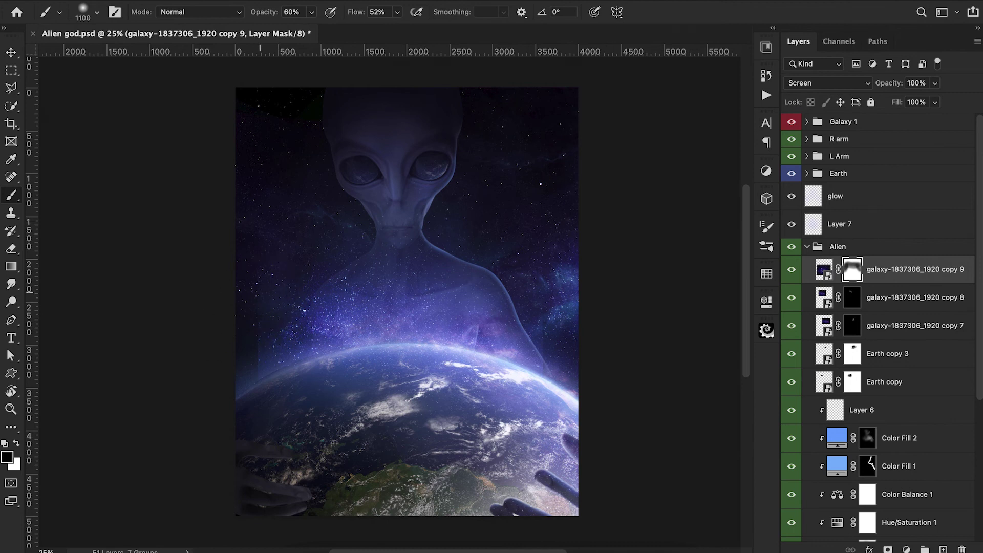
mouse_move(263, 329)
left_mouse_down()
mouse_move(512, 337)
mouse_move(202, 349)
left_mouse_up()
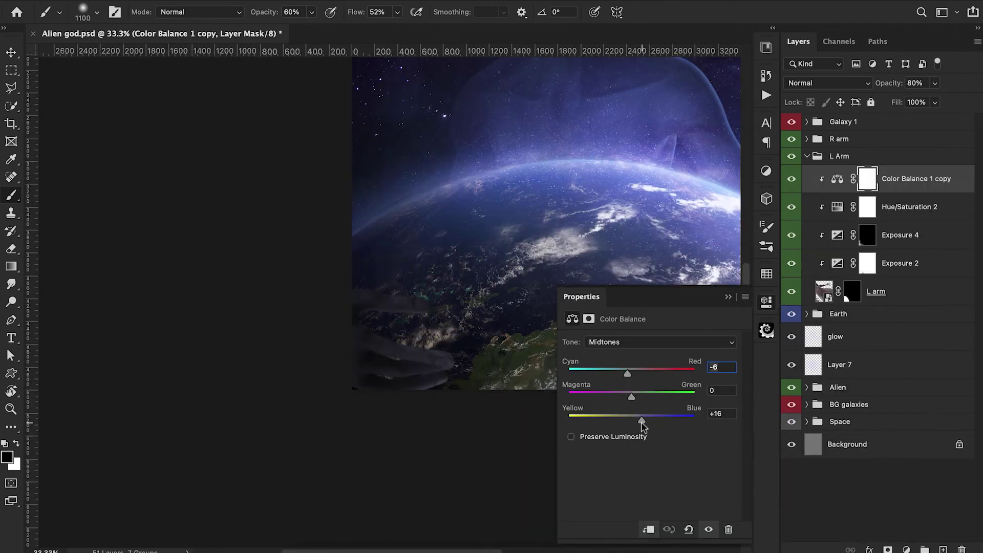
Shift the highlights of Color Balance 1 copy in the L Arm group slightly toward red and magenta.
left_click(635, 342)
left_click(632, 329)
left_click(641, 342)
left_click(640, 368)
left_click_drag(632, 376, 634, 383)
left_click_drag(634, 404, 632, 404)
left_click(728, 296)
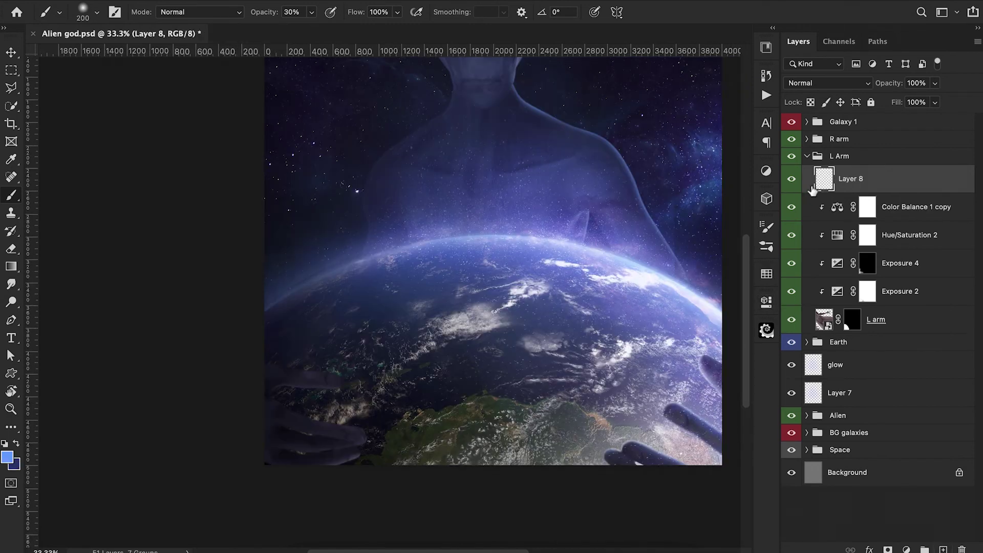
Clip Layer 8 to the layers below in the L Arm group and set its blend mode to Lighten.
left_click(818, 187, "alt")
left_click(825, 83)
left_click(806, 191)
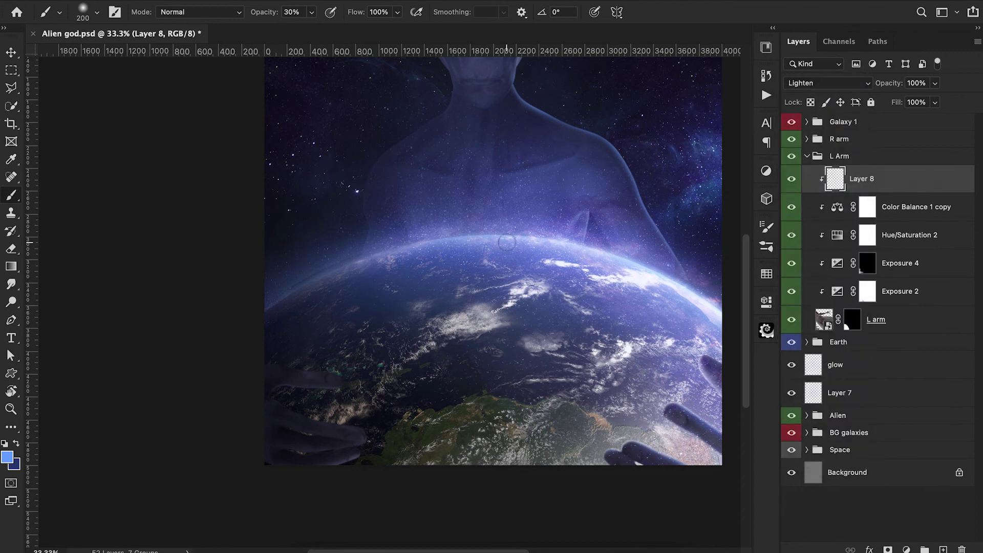
Paint a blue rim light on Layer 8 along the fingertips of the hand at the image's left, using a 200 px brush.
key("ctrl+plus")
left_click_drag(222, 370, 302, 391)
mouse_move(375, 504)
left_mouse_down()
mouse_move(367, 473)
mouse_move(332, 469)
left_mouse_up()
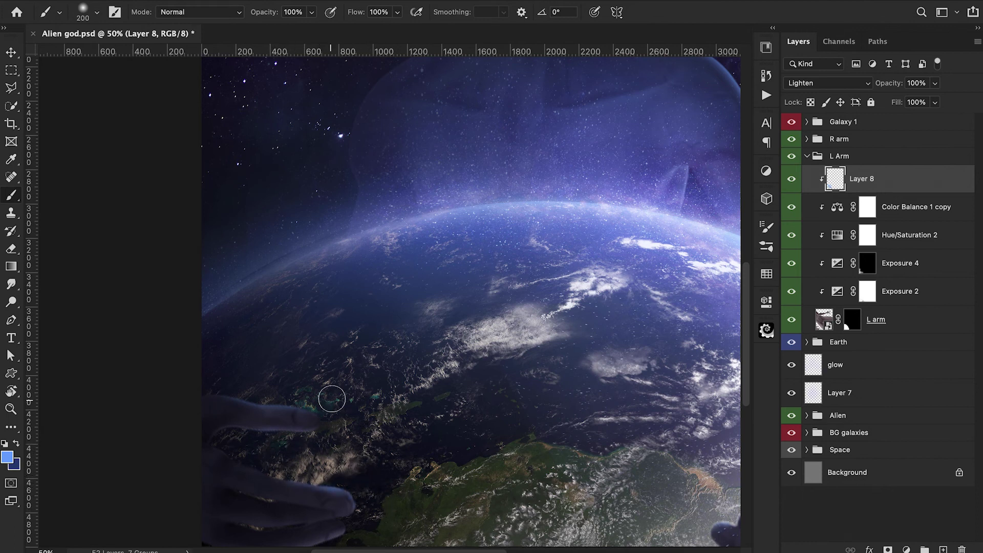
scroll(329, 386, "down", 3)
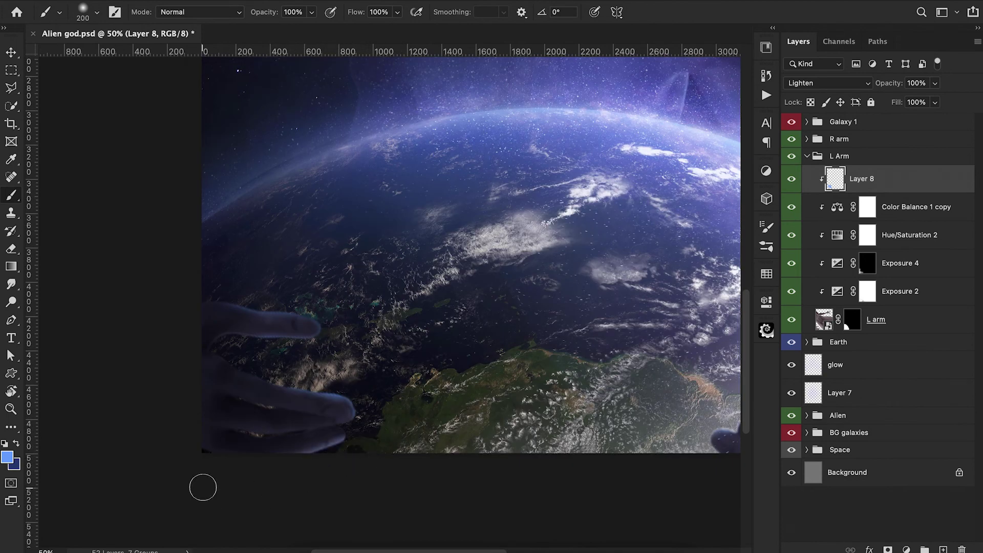
Outline the second-lowest finger of the hand at the image's left with the Pen tool and turn the path into a selection.
key("p")
key("super+equal")
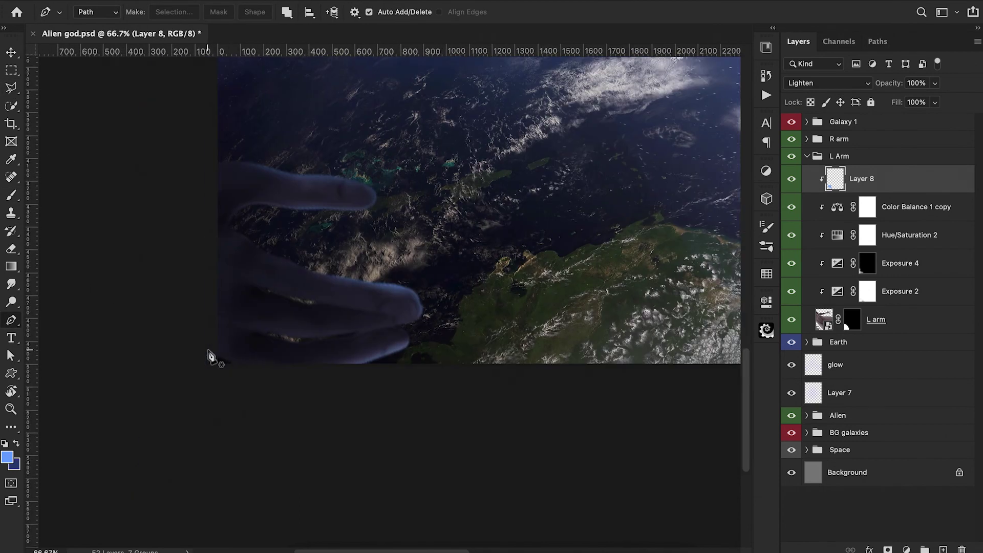
scroll(313, 333, "left", 3)
left_click(313, 318)
left_click(362, 331)
left_click_drag(419, 324, 464, 317)
left_click(490, 315)
left_click(478, 309)
left_click(402, 297)
left_click(309, 299)
left_click(294, 312)
left_click(313, 318)
right_click(337, 321)
left_click(378, 384)
key("Return")
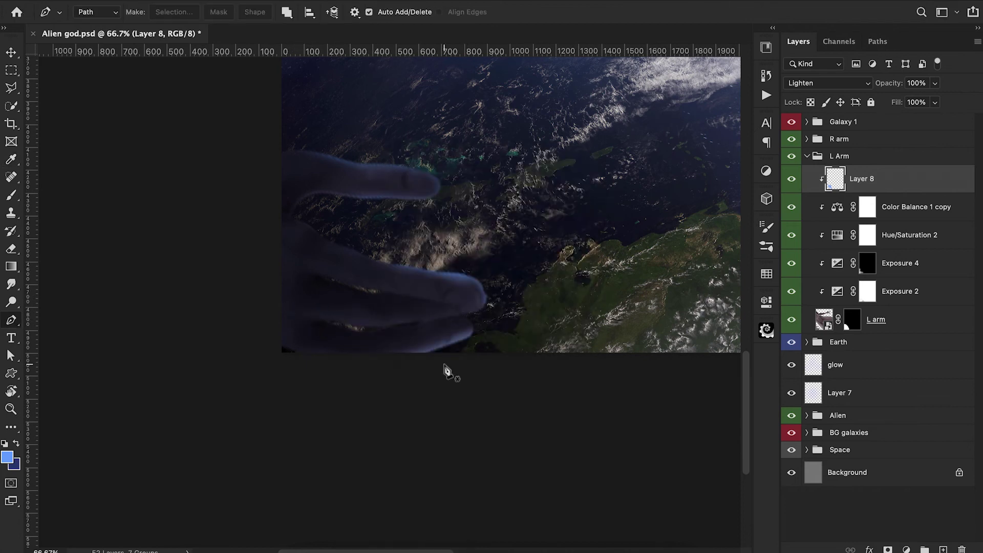
Paint a blue rim light along the selected finger's lower edge on Layer 8, and set up a 30 px eraser at 100% opacity.
key("b")
left_click_drag(456, 339, 349, 351)
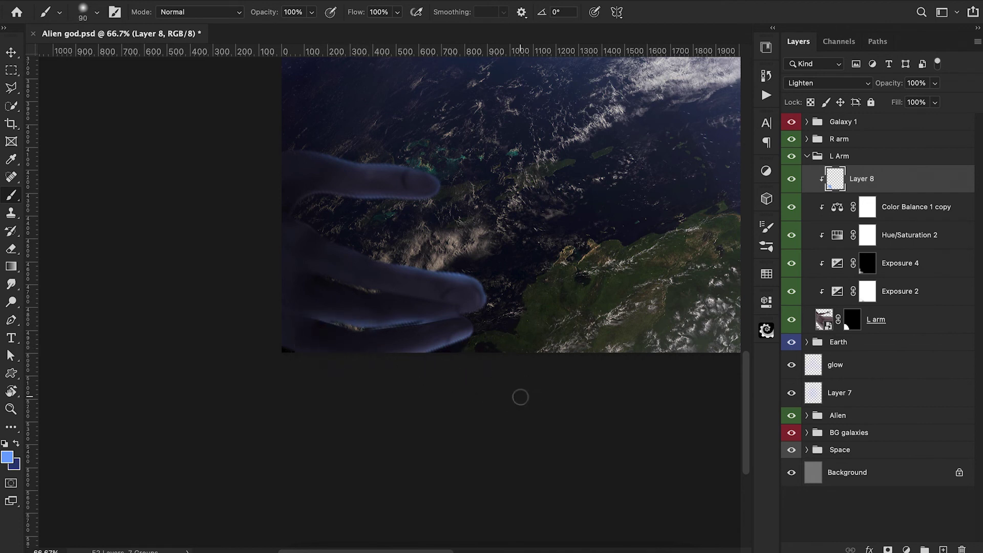
key("e")
key("0")
key("bracketleft")
key("bracketleft")
key("bracketleft")
key("bracketleft")
key("bracketleft")
key("bracketleft")
key("bracketleft")
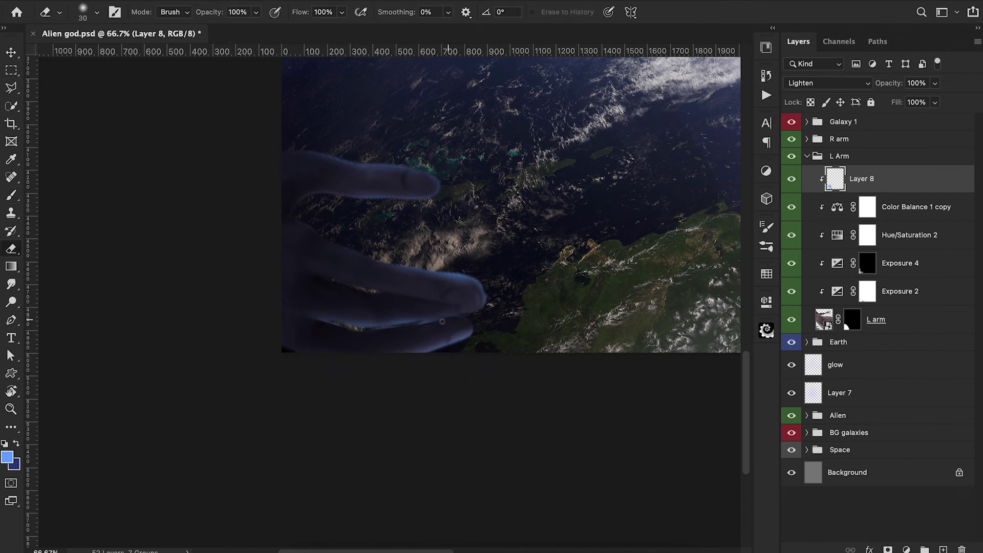
Outline the long finger just above it with the Pen tool and convert the closed path to a selection.
key("p")
left_click(319, 277)
left_click(370, 289)
left_click(413, 297)
left_click(451, 304)
left_click(486, 314)
left_click(486, 289)
left_click(419, 274)
left_click(299, 246)
right_click(299, 277)
left_click(358, 345)
key("Return")
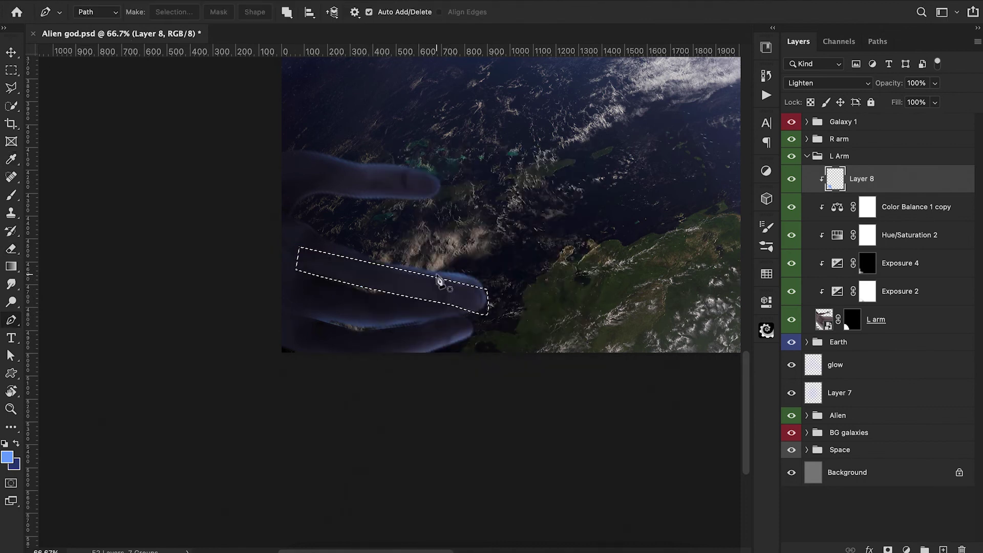
Paint a blue rim light inside the hidden finger selection with a 175 px brush, reducing the brush opacity to 20%.
key("b")
key("ctrl+h")
left_click_drag(292, 318, 535, 345)
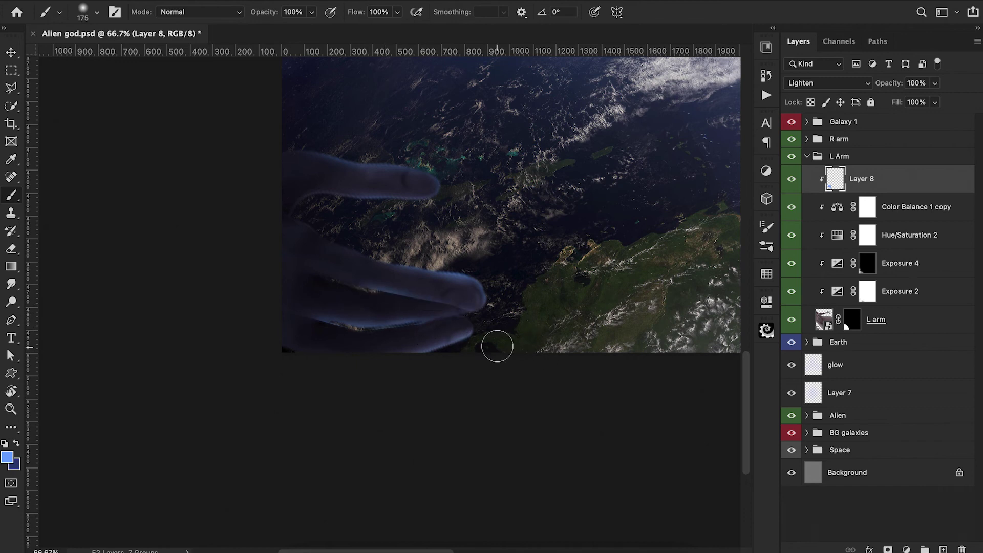
key("2")
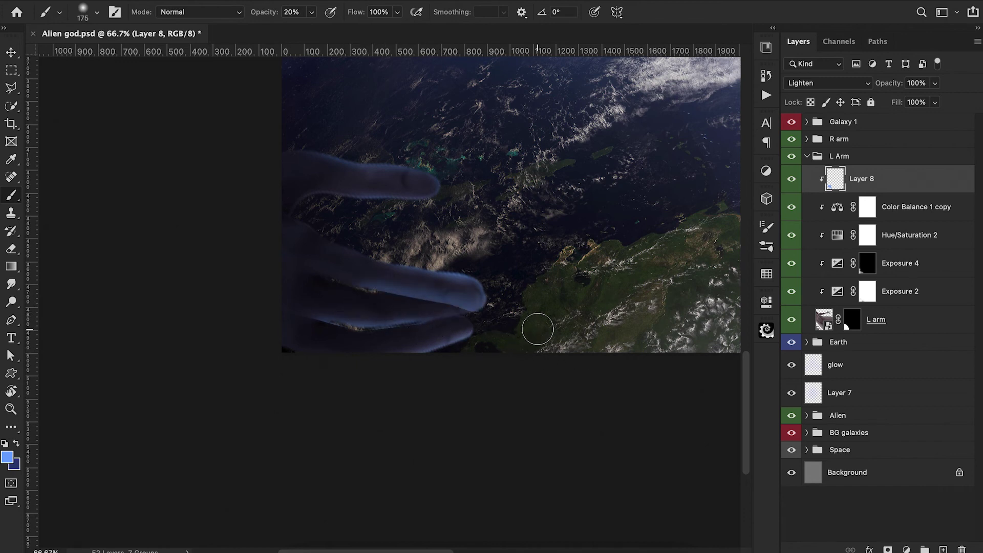
Add a mask to Layer 8 and paint black over the long finger's rim light with a 125 px brush at 40% opacity.
left_click(887, 549)
key("x")
key("4")
key("bracketleft")
key("bracketleft")
key("bracketleft")
key("bracketleft")
key("bracketleft")
key("bracketleft")
key("bracketleft")
key("bracketleft")
key("9")
key("bracketright")
key("bracketright")
key("bracketright")
key("bracketright")
key("4")
mouse_move(501, 298)
left_mouse_down()
mouse_move(430, 278)
mouse_move(381, 279)
left_mouse_up()
key("super+minus")
key("super+minus")
key("super+plus")
key("super+plus")
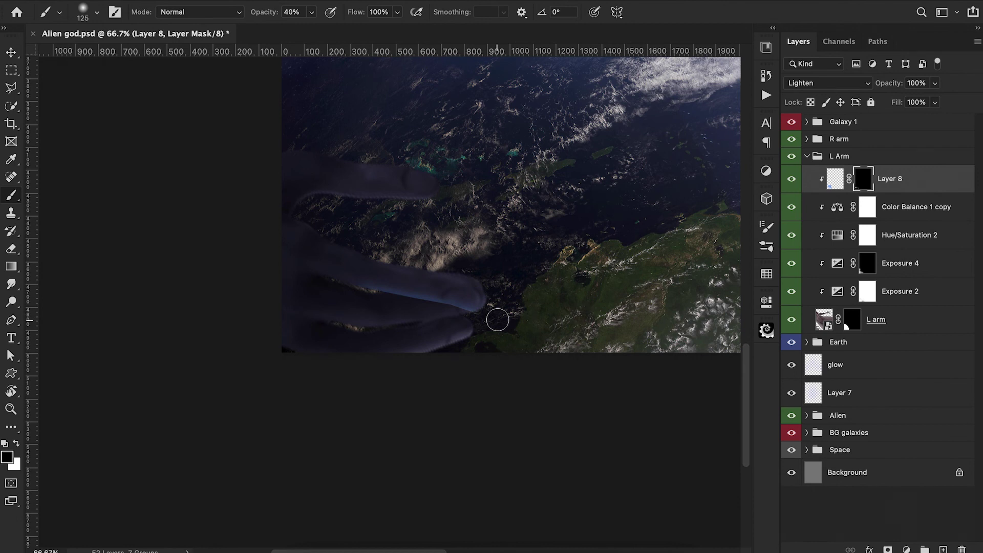
Invert Layer 8's mask and restore the brush opacity to 100% with white as the painting colour.
key("super+2")
key("0")
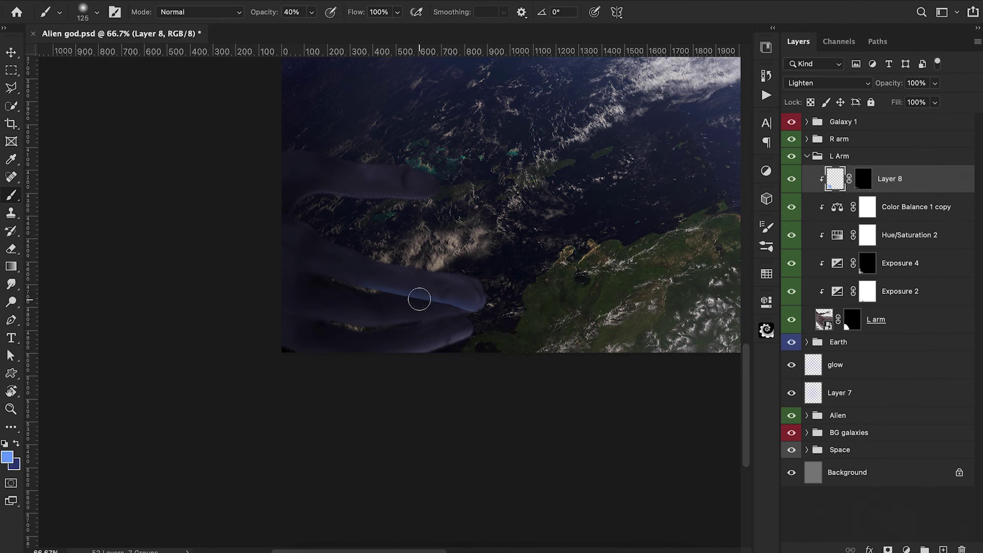
left_click(865, 179)
key("super+i")
key("5")
key("x")
key("0")
key("super+minus")
key("super+minus")
key("super+minus")
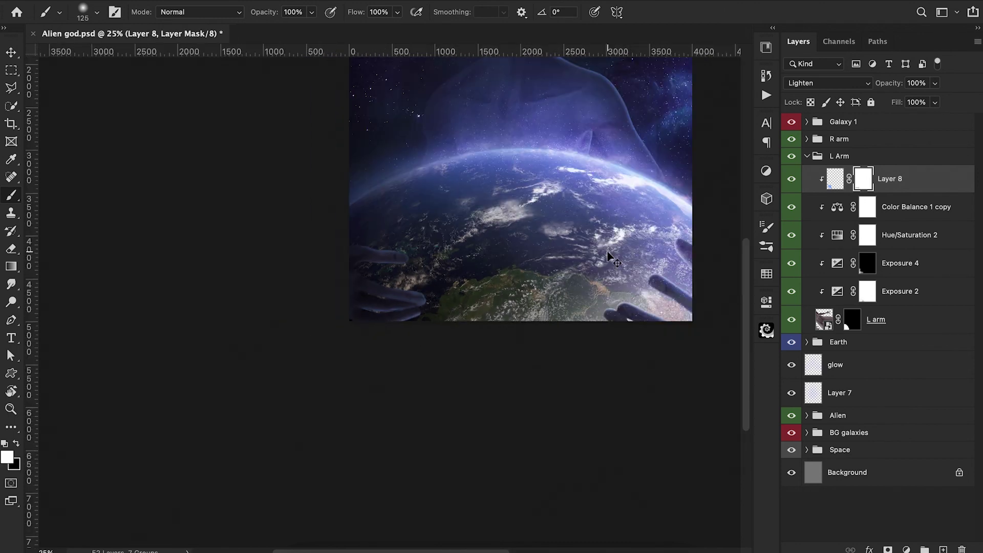
Set Layer 8's opacity to 50% and target its mask with black as the painting colour.
left_click_drag(611, 257, 531, 265)
left_click(835, 179)
left_click_drag(894, 89, 860, 90)
key("super+plus")
key("super+plus")
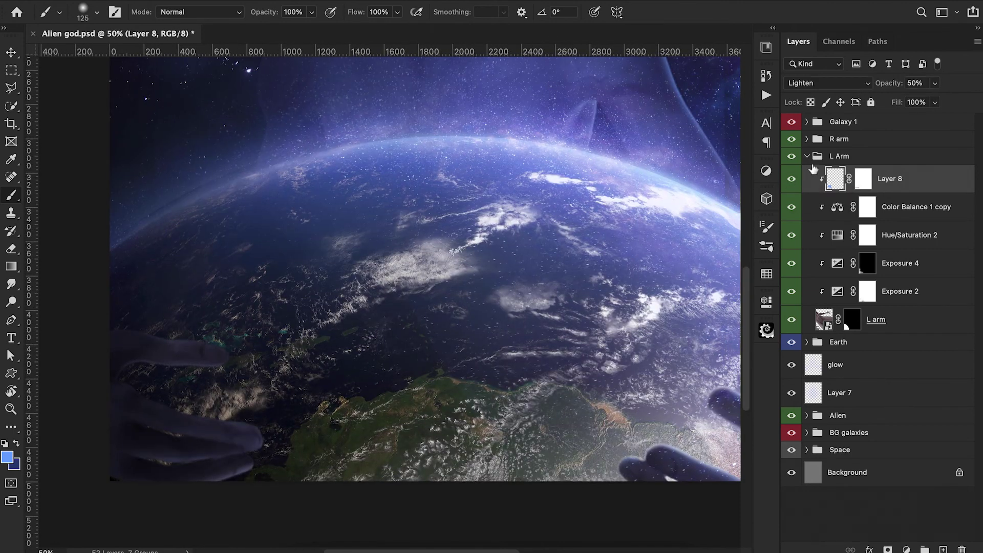
left_click(863, 179)
key("x")
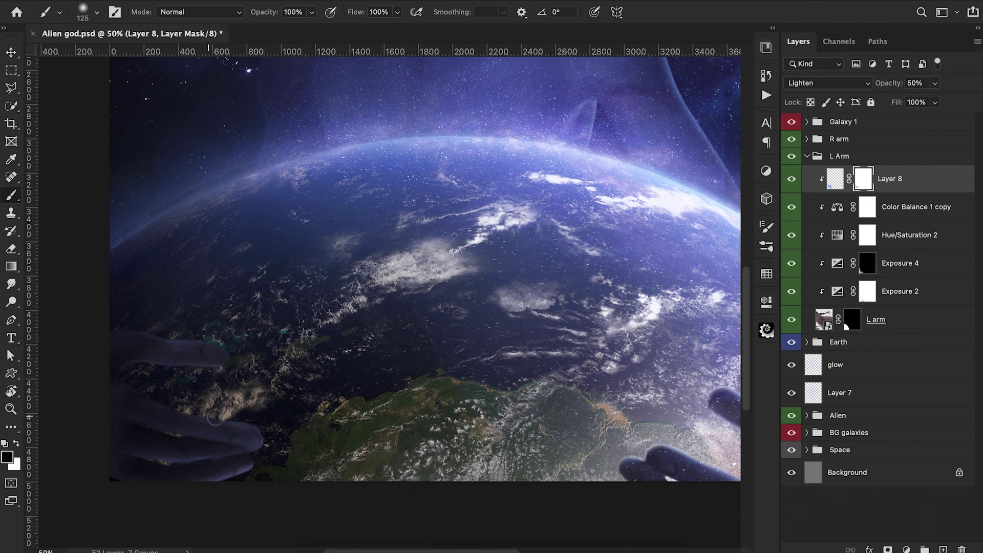
Create a layer clipped above Layer 8 and brush pale blue highlights along the finger edges at 125 px.
left_click(943, 549)
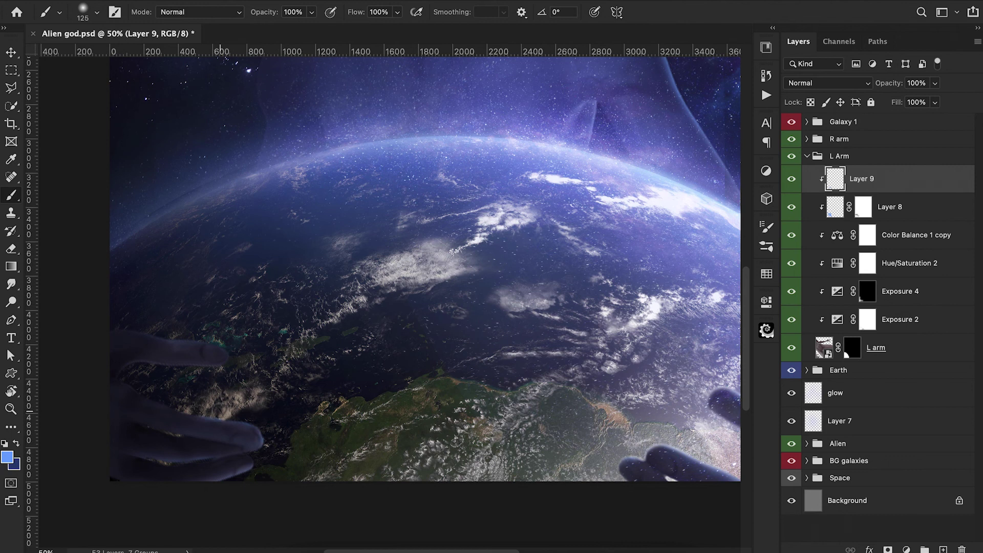
key("ctrl+minus")
left_click(8, 458)
left_click_drag(643, 35, 627, 28)
key("Return")
key("ctrl+plus")
key("ctrl+plus")
mouse_move(105, 431)
left_mouse_down()
mouse_move(368, 231)
mouse_move(507, 257)
left_mouse_up()
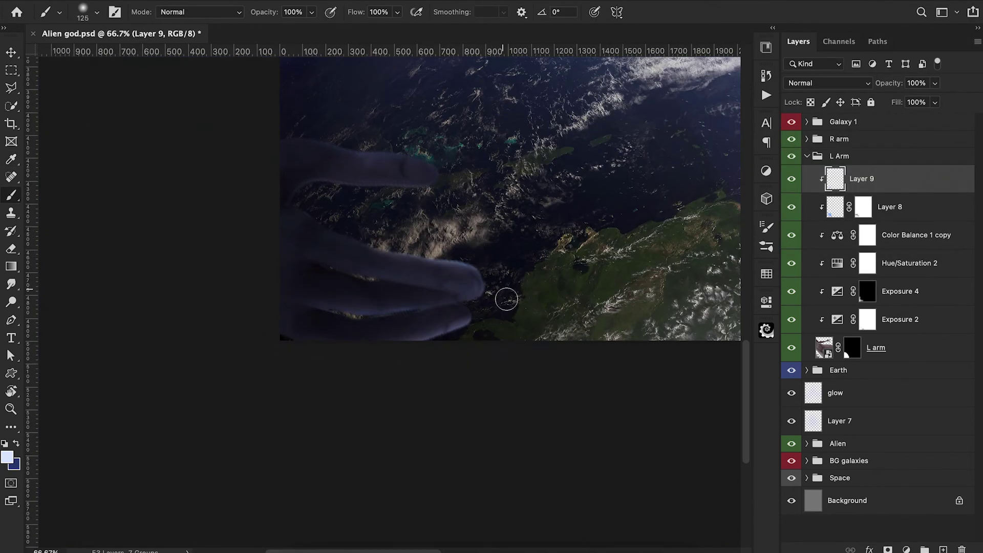
key("ctrl+minus")
key("ctrl+minus")
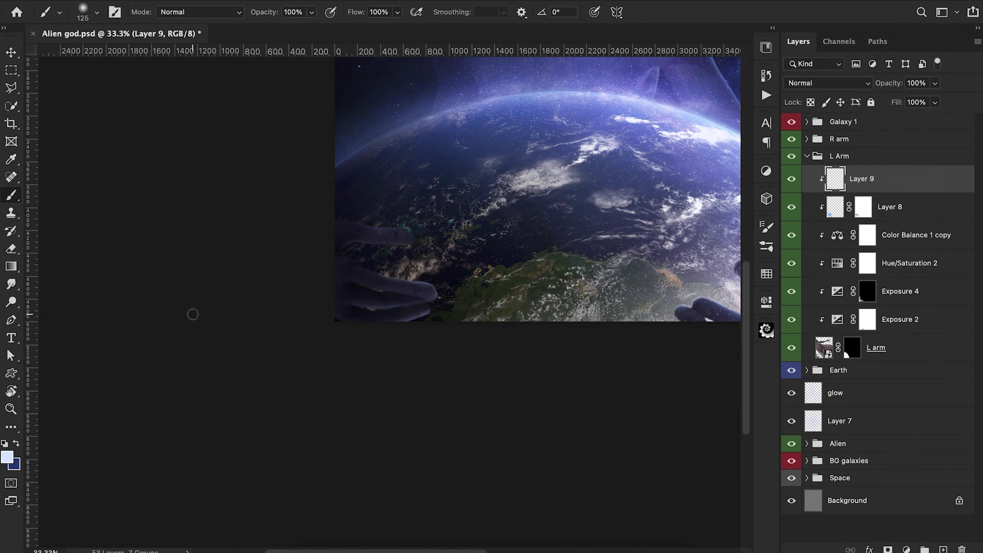
Add an Exposure adjustment above Levels 1 in the Earth group, clip it to Earth copy 2 and set its exposure to about -3.47.
left_click(924, 256)
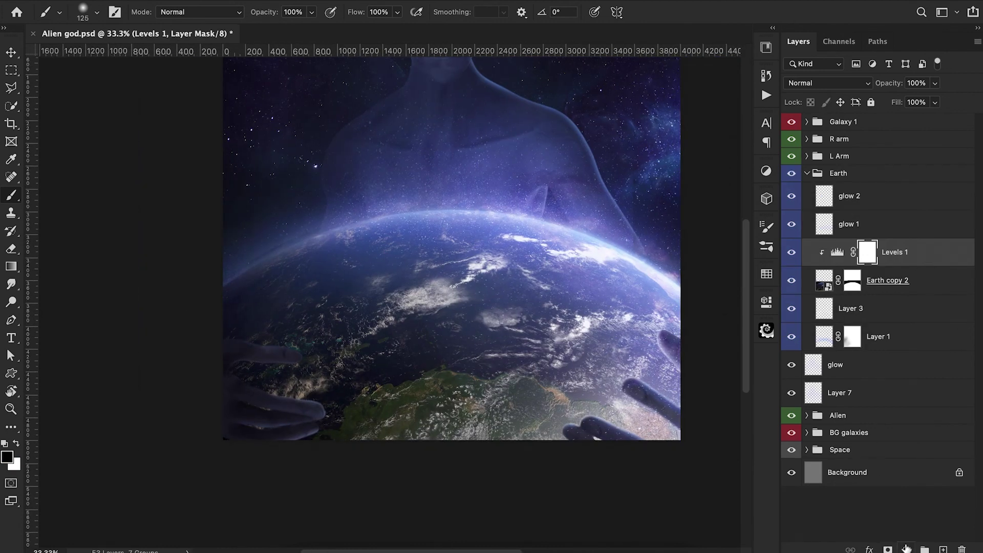
left_click(906, 549)
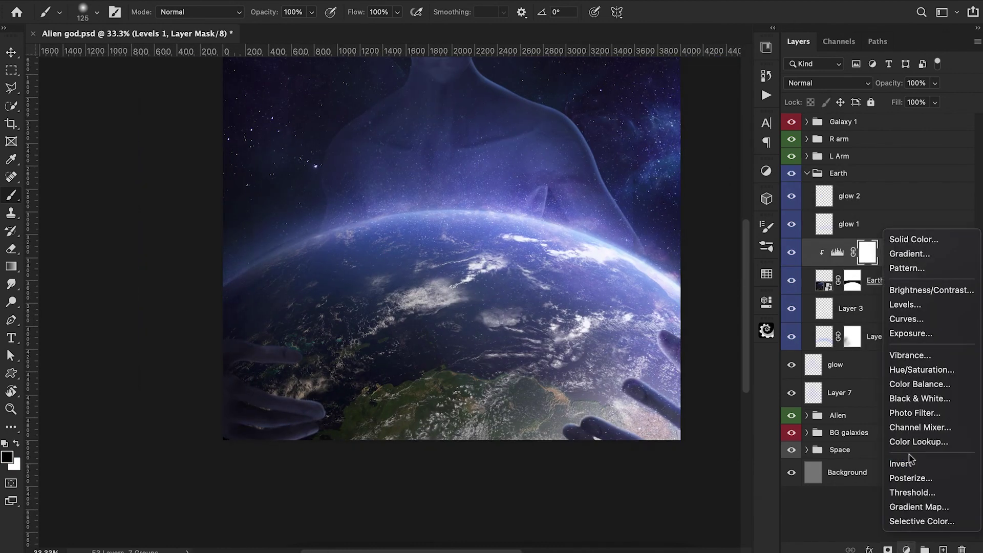
left_click(903, 336)
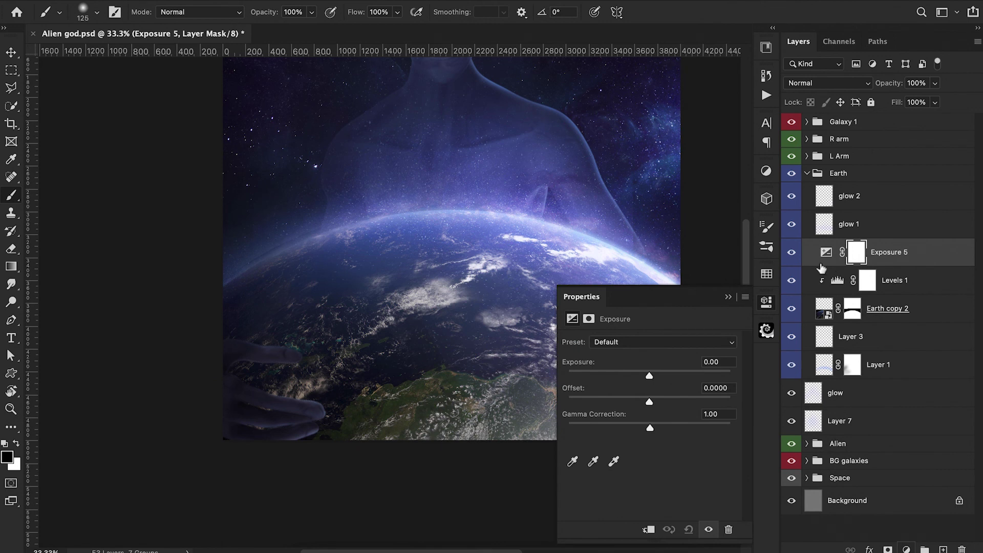
left_click(822, 261, "alt")
left_click_drag(649, 374, 609, 377)
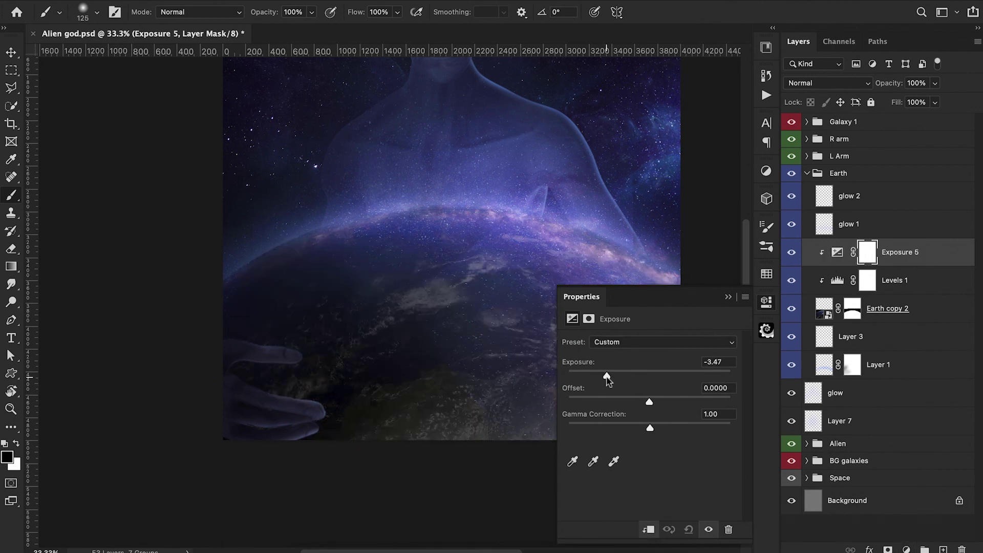
left_click(728, 297)
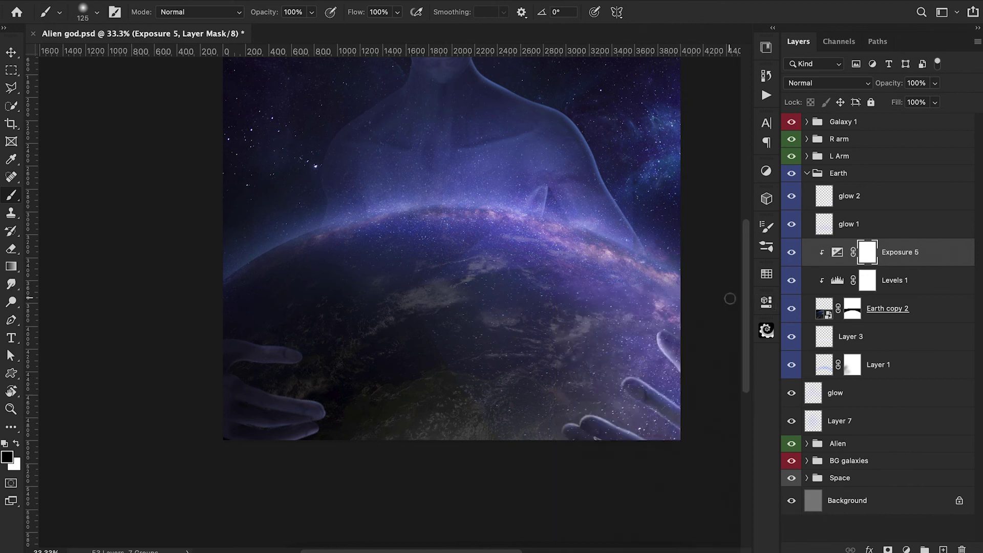
Invert the new Exposure mask and paint white at 60% opacity around the hand at the image's left to shade the Earth beneath it.
key("super+i")
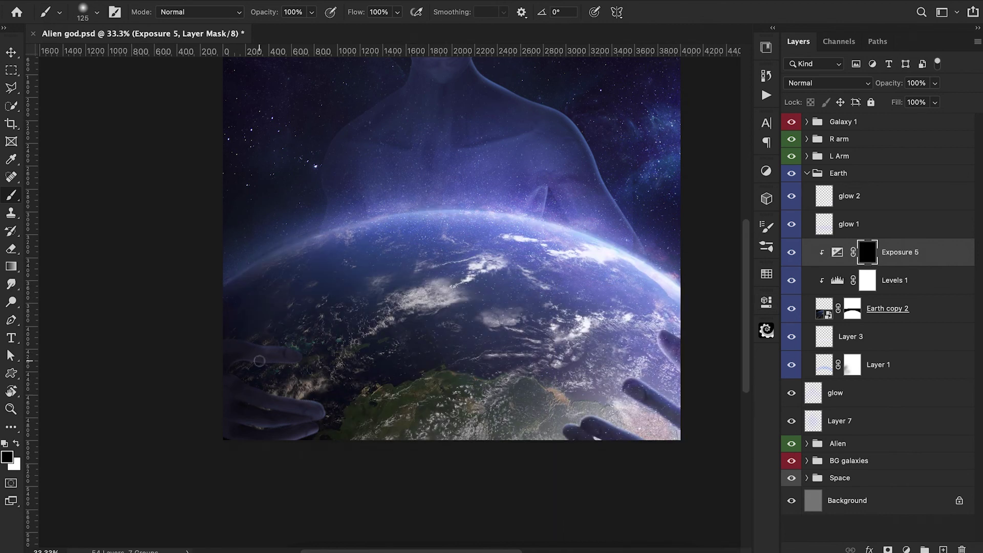
key("bracketright")
key("bracketright")
scroll(259, 366, "up", 2)
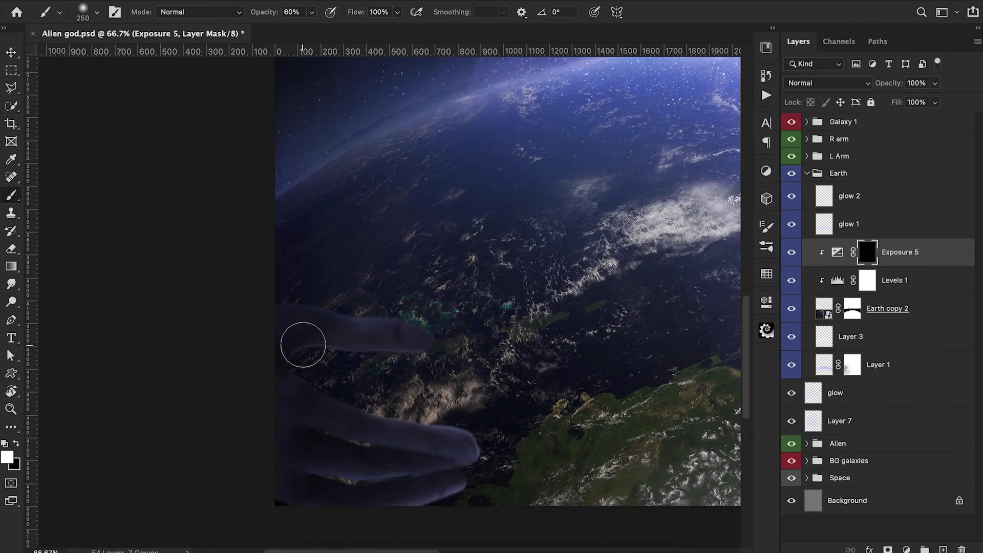
key("bracketleft")
key("bracketleft")
key("bracketleft")
key("bracketleft")
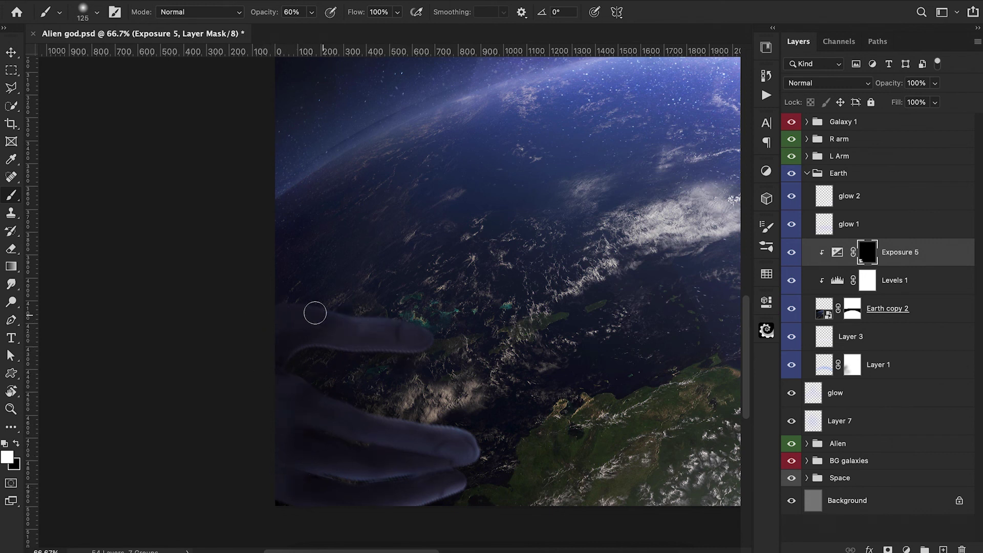
key("bracketright")
key("bracketright")
key("bracketright")
key("bracketright")
key("bracketright")
key("bracketright")
key("bracketright")
key("bracketright")
key("bracketright")
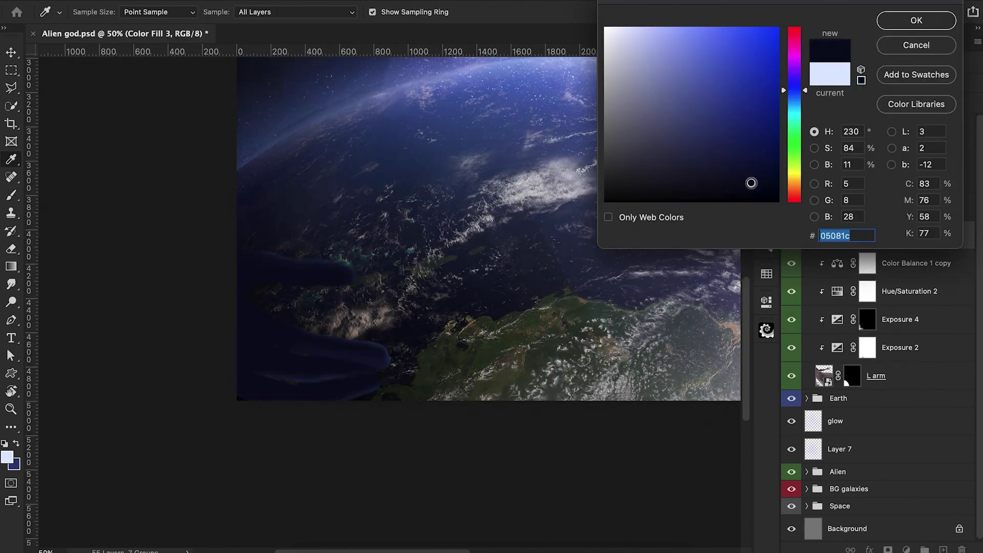
Apply colour #05081c to the clipped Color Fill in the L Arm group, with blend mode Soft Light and 38% opacity.
left_click(915, 20)
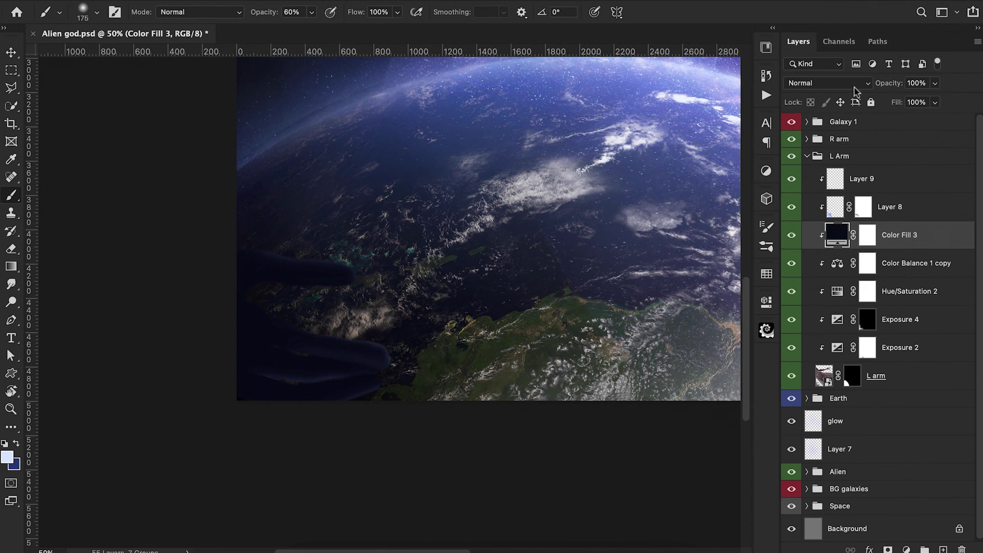
left_click(854, 85)
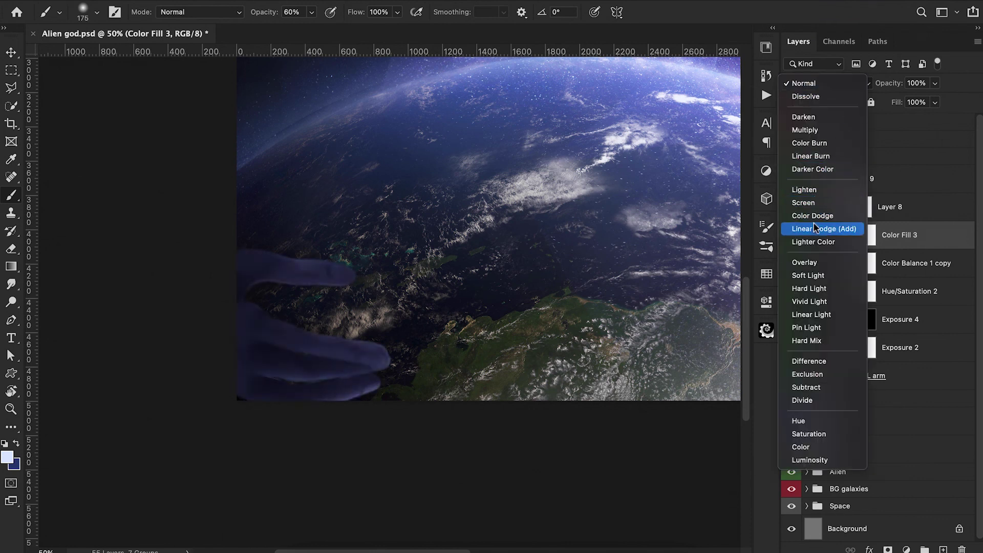
left_click(807, 277)
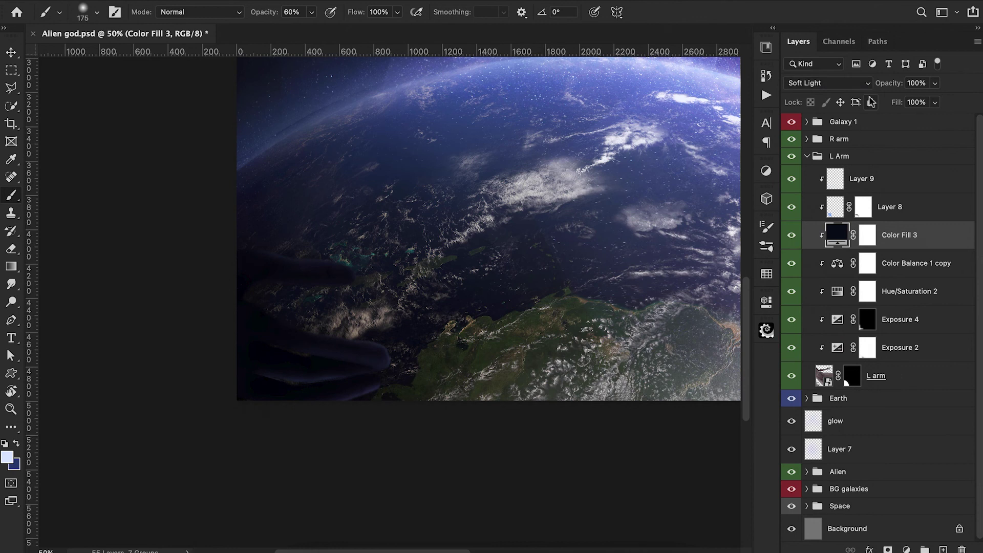
left_click_drag(899, 84, 848, 90)
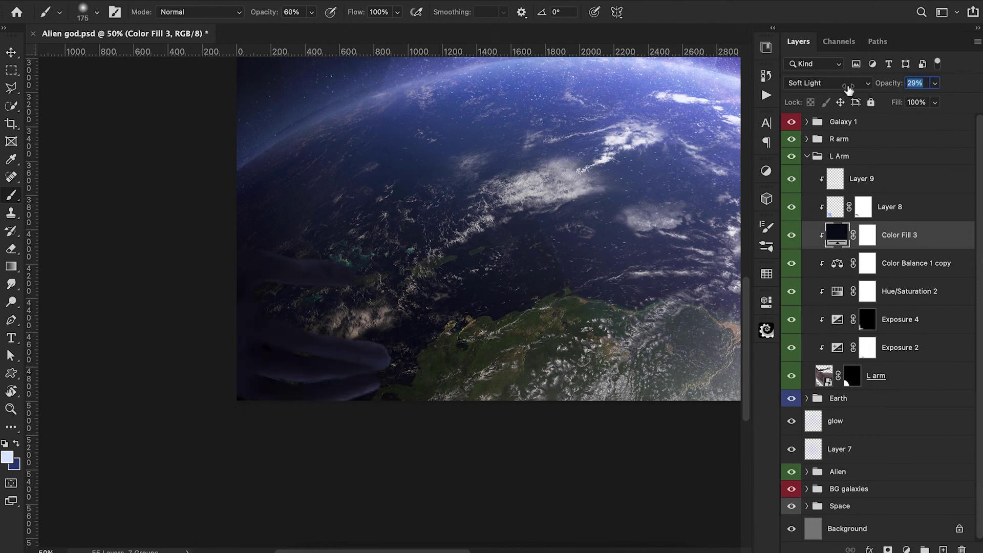
Invert the Color Fill 3 mask, paint white over parts of the hand with a 90 px brush at 50% opacity, and toggle the layer's visibility.
left_click(868, 236)
key("super+i")
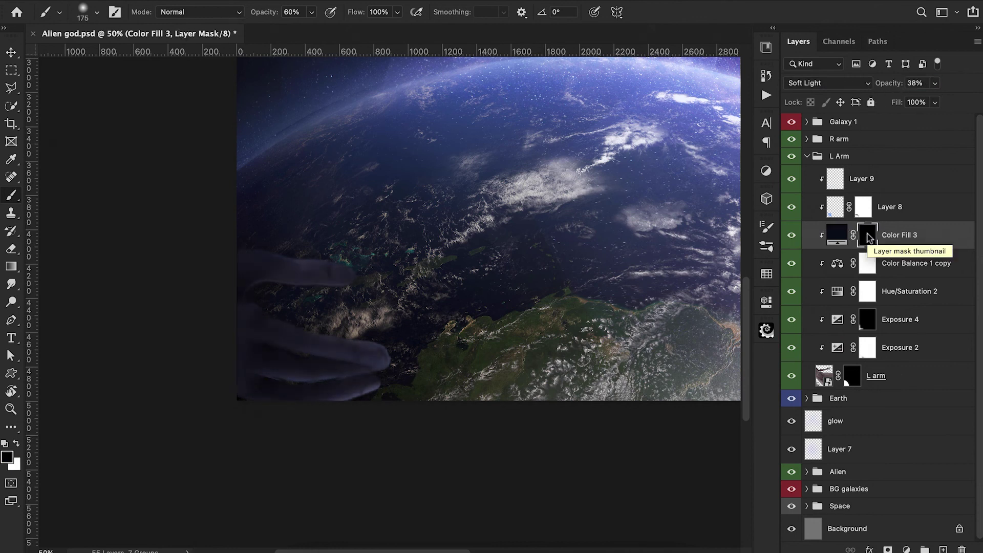
key("bracketleft")
key("bracketleft")
key("bracketleft")
key("bracketleft")
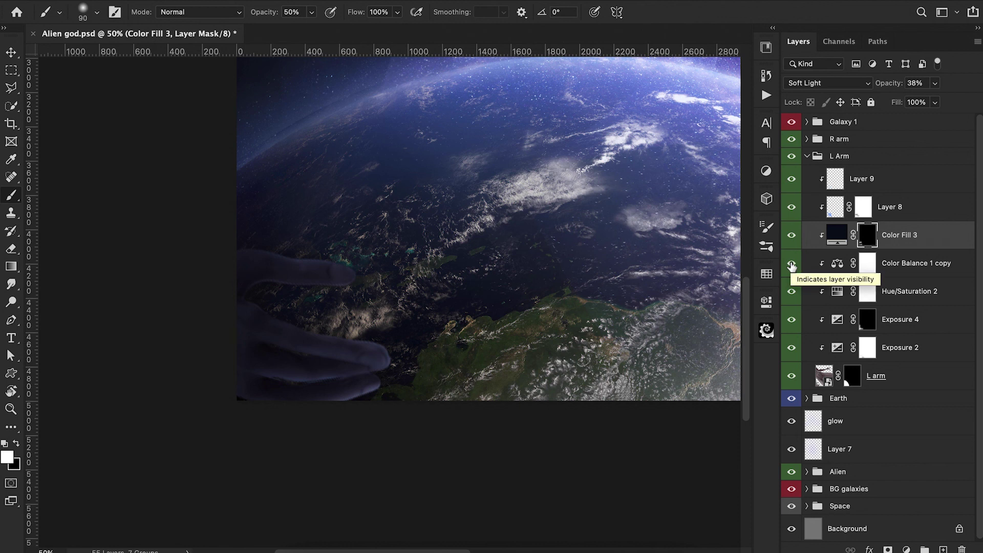
left_click(791, 236)
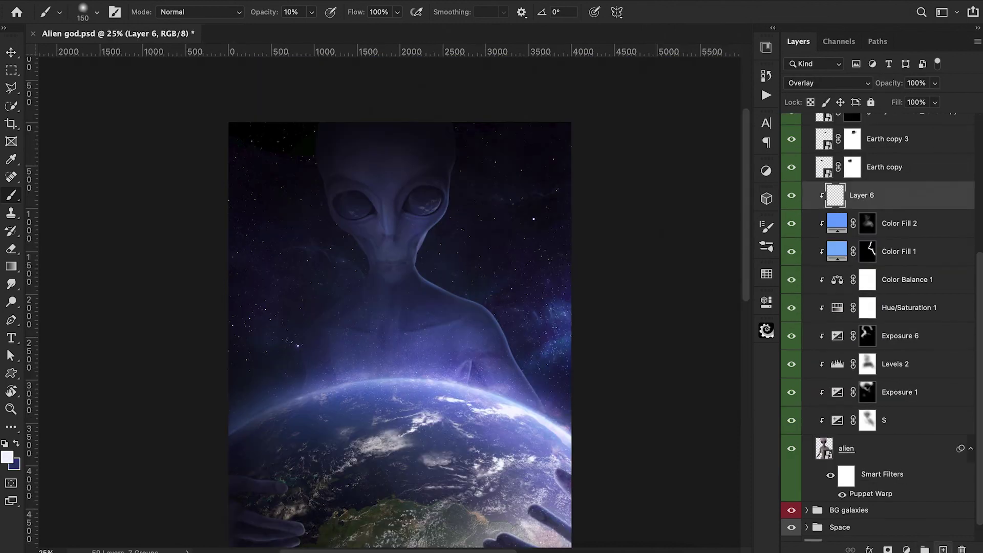
Create a new layer above Layer 6 in the Alien group and enlarge the brush to 1000 px.
key("super+alt+shift+n")
key("bracketright")
key("bracketright")
key("bracketright")
key("bracketright")
key("bracketright")
key("bracketright")
key("bracketright")
key("bracketright")
key("bracketright")
key("bracketright")
key("bracketright")
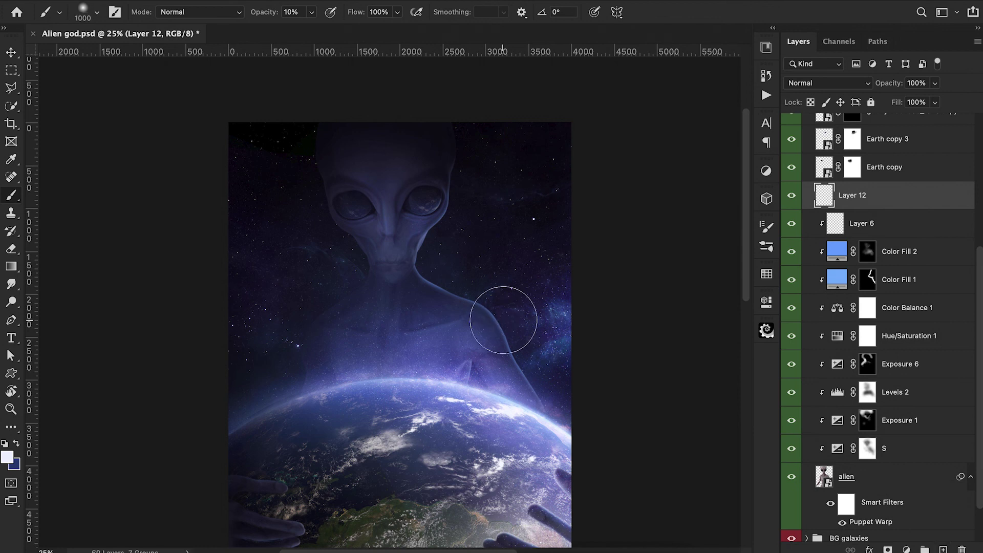
Sample the blue glow on Earth's horizon and brighten it into a lighter blue foreground colour.
key("i")
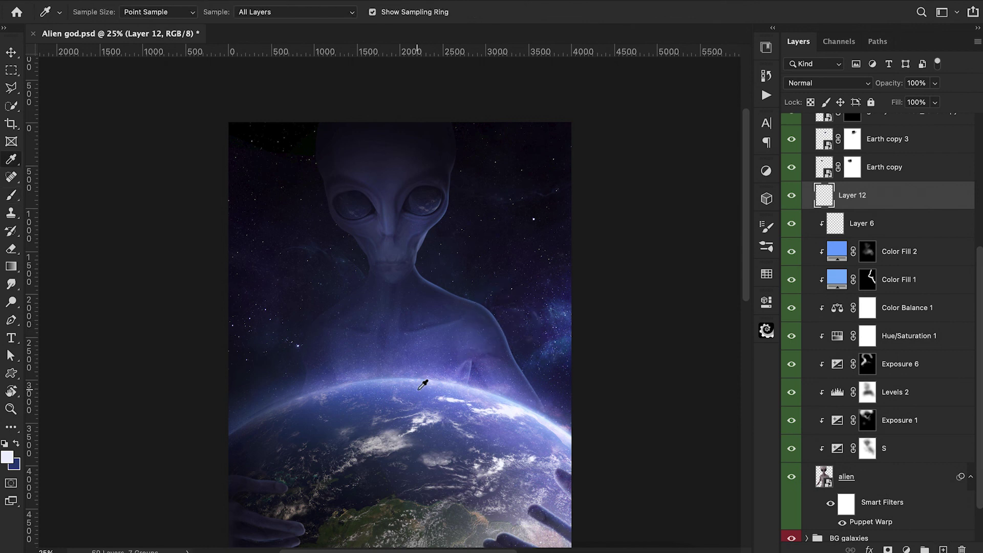
left_click(418, 390, "alt")
left_click(7, 458)
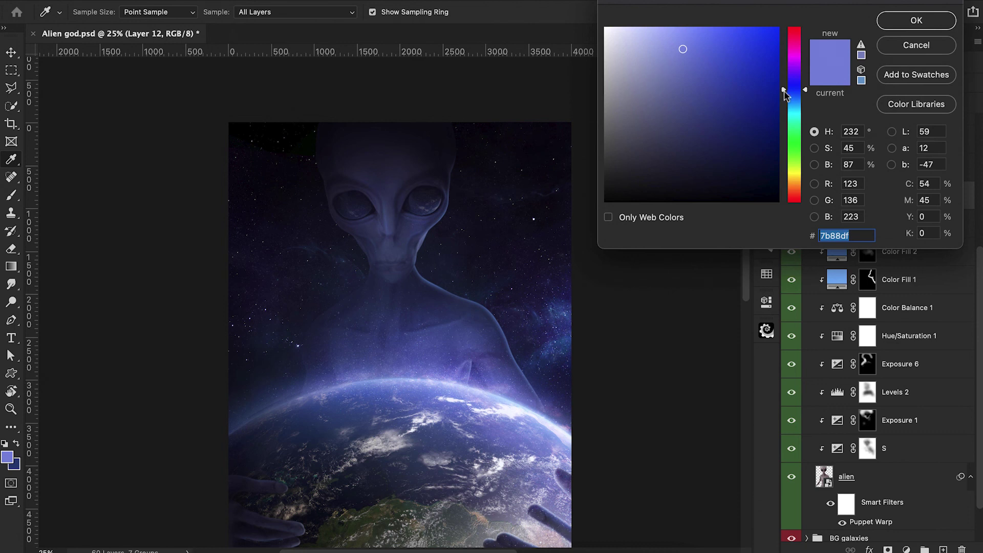
left_click_drag(783, 90, 784, 93)
left_click_drag(694, 31, 687, 26)
left_click(893, 23)
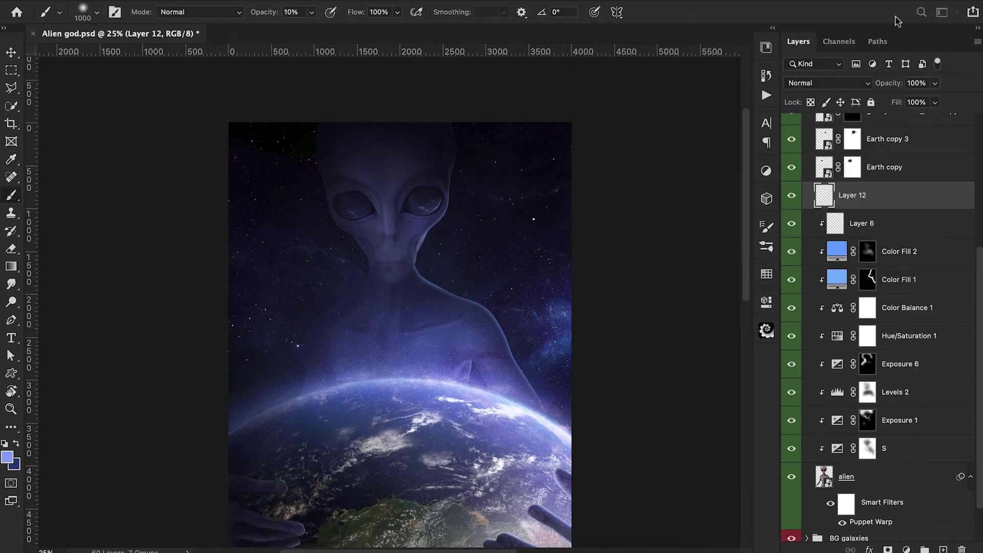
Paint a faint blue glow along the alien's shoulder and arm at 10% opacity, and add a new layer directly beneath the alien layer.
mouse_move(483, 304)
left_mouse_down()
mouse_move(522, 369)
mouse_move(632, 468)
mouse_move(513, 404)
left_mouse_up()
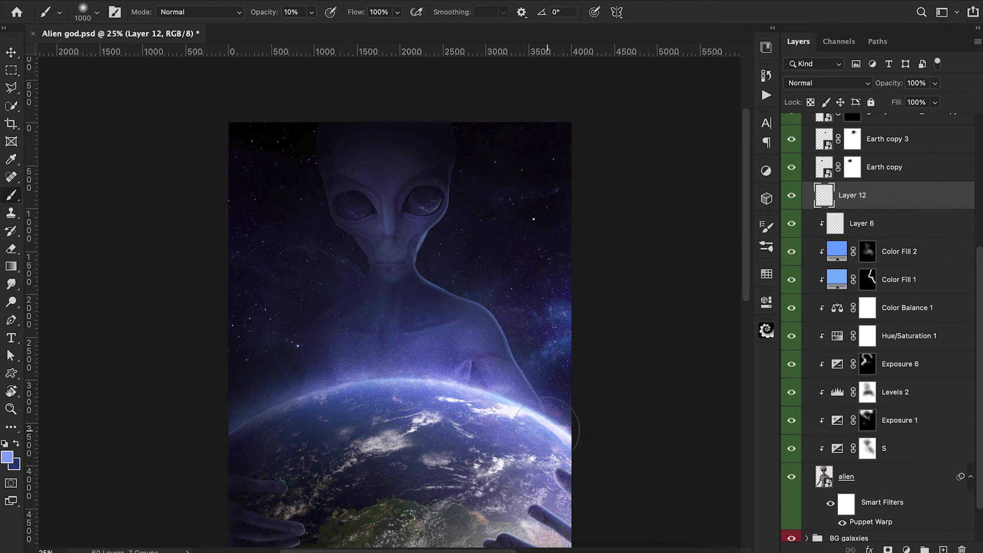
key("alt+shift+super+n")
key("shift+super+[")
key("shift+super+[")
key("super+]")
key("super+]")
Paint blue glow behind the alien's shoulder and arm with a 400 px brush, lowering the brush opacity to 30%.
key("bracketleft")
key("bracketleft")
key("bracketleft")
key("bracketleft")
key("bracketleft")
key("bracketleft")
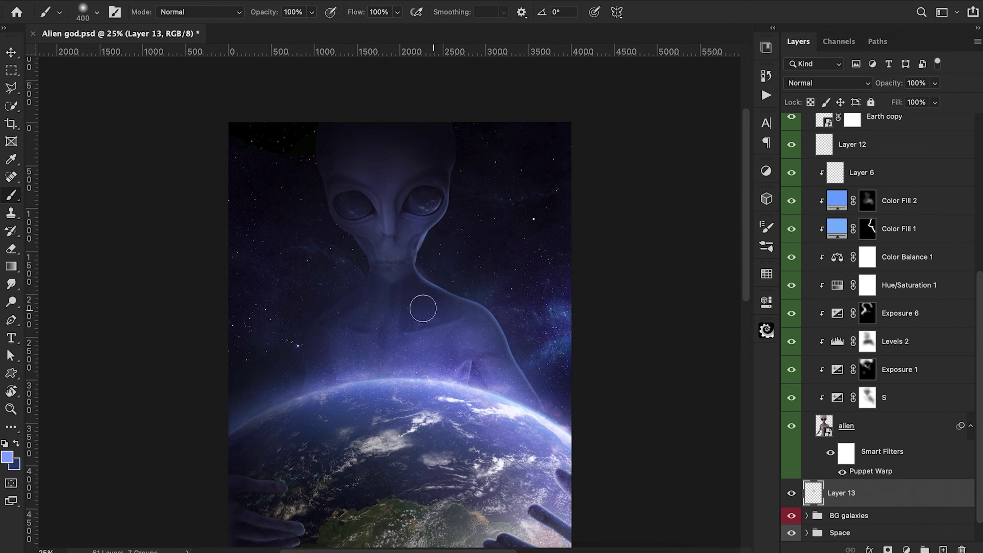
left_click_drag(410, 299, 462, 327)
left_click_drag(410, 296, 461, 322)
key("3")
mouse_move(430, 299)
left_mouse_down()
mouse_move(478, 321)
mouse_move(427, 311)
mouse_move(476, 323)
mouse_move(519, 413)
mouse_move(489, 339)
mouse_move(511, 376)
left_mouse_up()
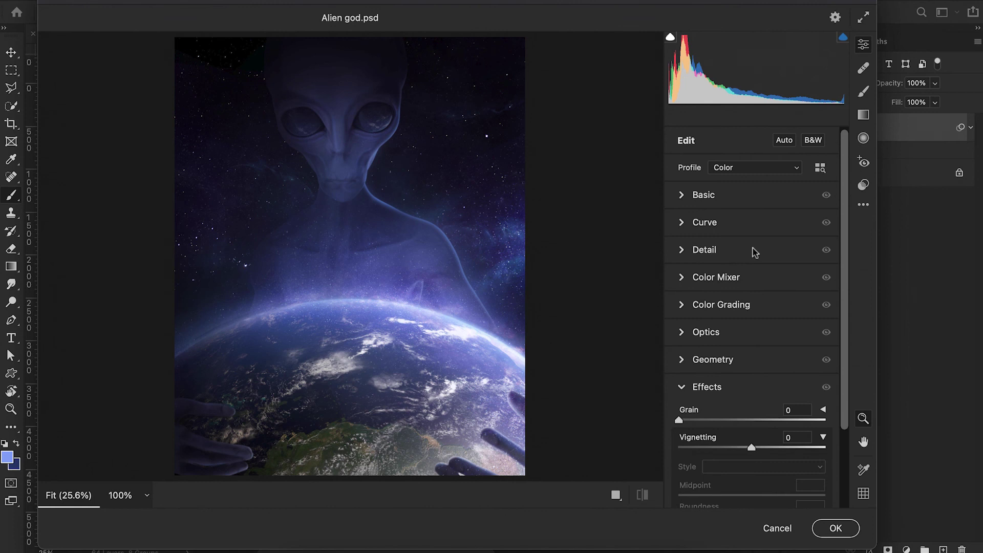
Set Contrast to +17 and raise Saturation slightly in the Camera Raw Basic adjustments.
left_click(683, 197)
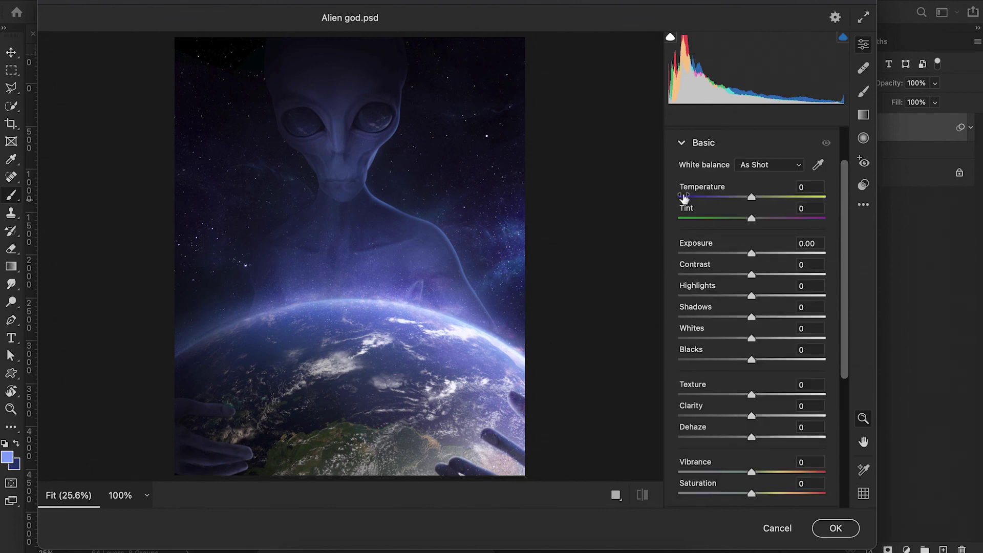
left_click_drag(752, 277, 763, 279)
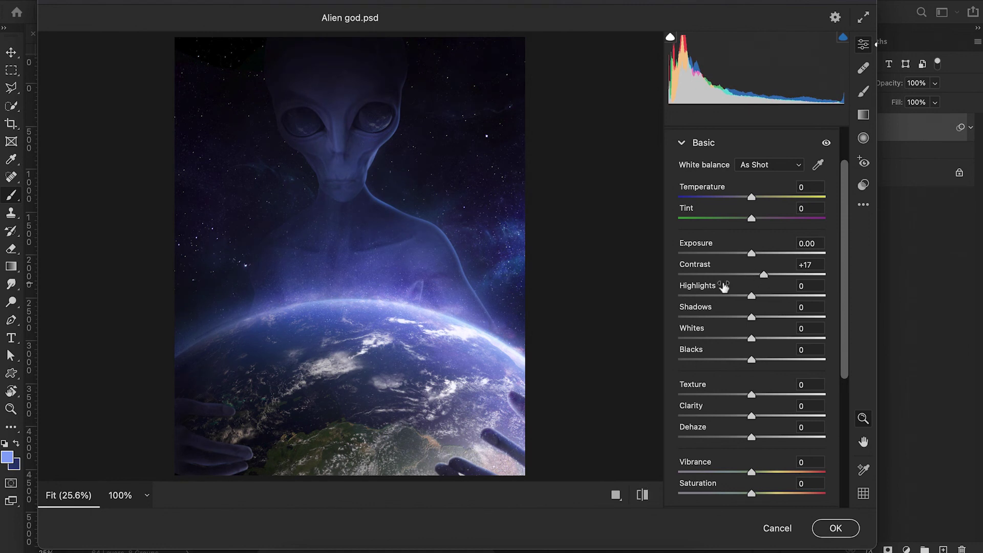
left_click_drag(752, 493, 760, 496)
Sharpen the composite in the Detail adjustments with Sharpening at 72 and Masking at 62.
scroll(742, 410, "down", 1)
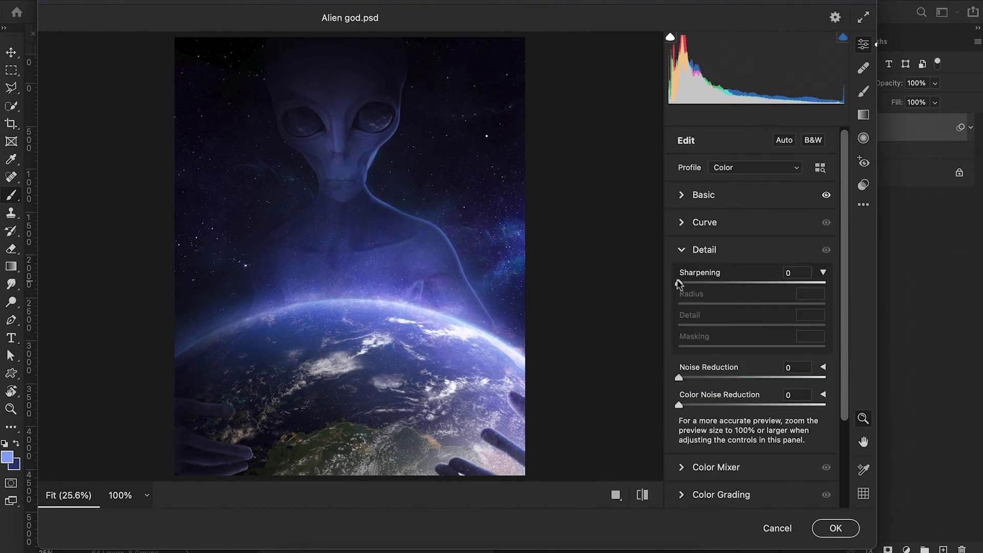
left_click_drag(678, 283, 748, 282)
left_click_drag(678, 347, 764, 368)
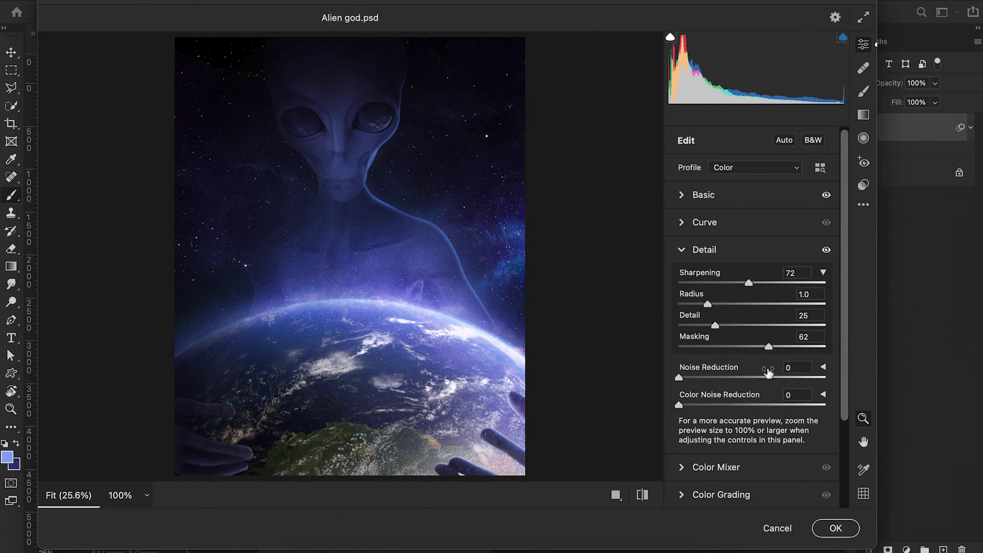
Raise the luminance of the Blues to +19 in the Color Mixer.
left_click(683, 196)
scroll(519, 321, "up", 1)
scroll(760, 374, "down", 3)
scroll(704, 374, "down", 2)
left_click(680, 377)
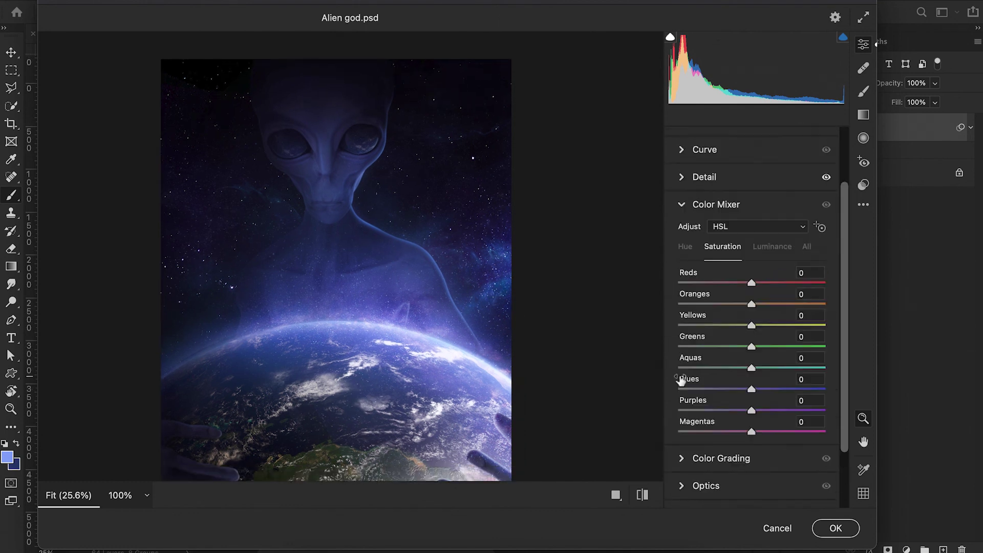
left_click(772, 246)
left_click_drag(752, 390, 765, 398)
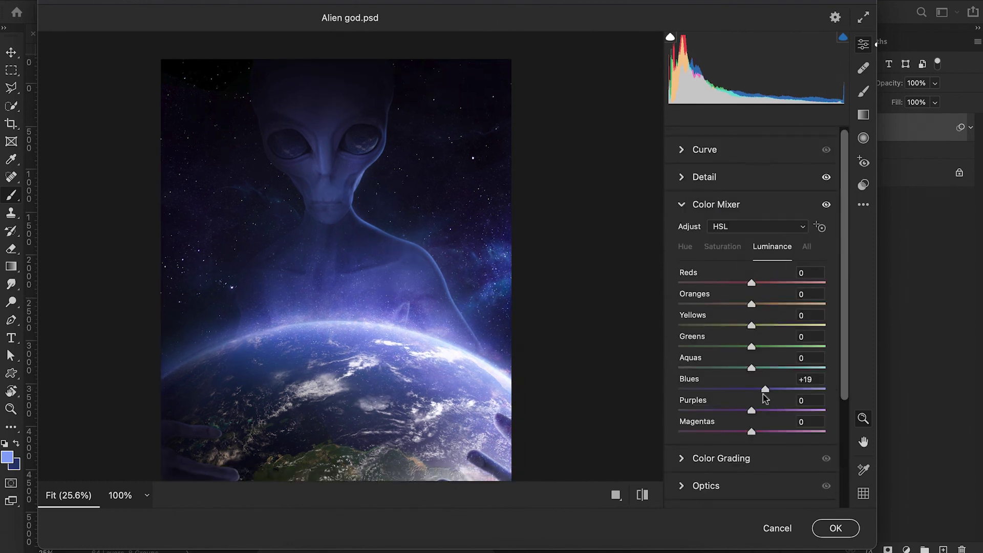
left_click(682, 205)
Try a slight tint shift on the Color Grading wheel, reset it, and switch between tonal ranges.
left_click(681, 305)
left_click_drag(751, 257, 745, 287)
double_click(751, 257)
left_click(803, 183)
left_click(745, 184)
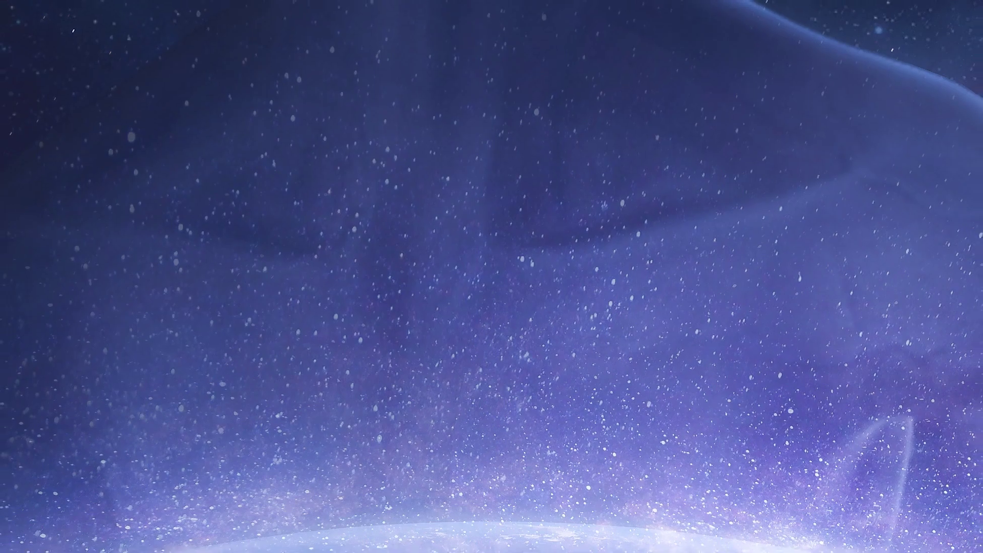